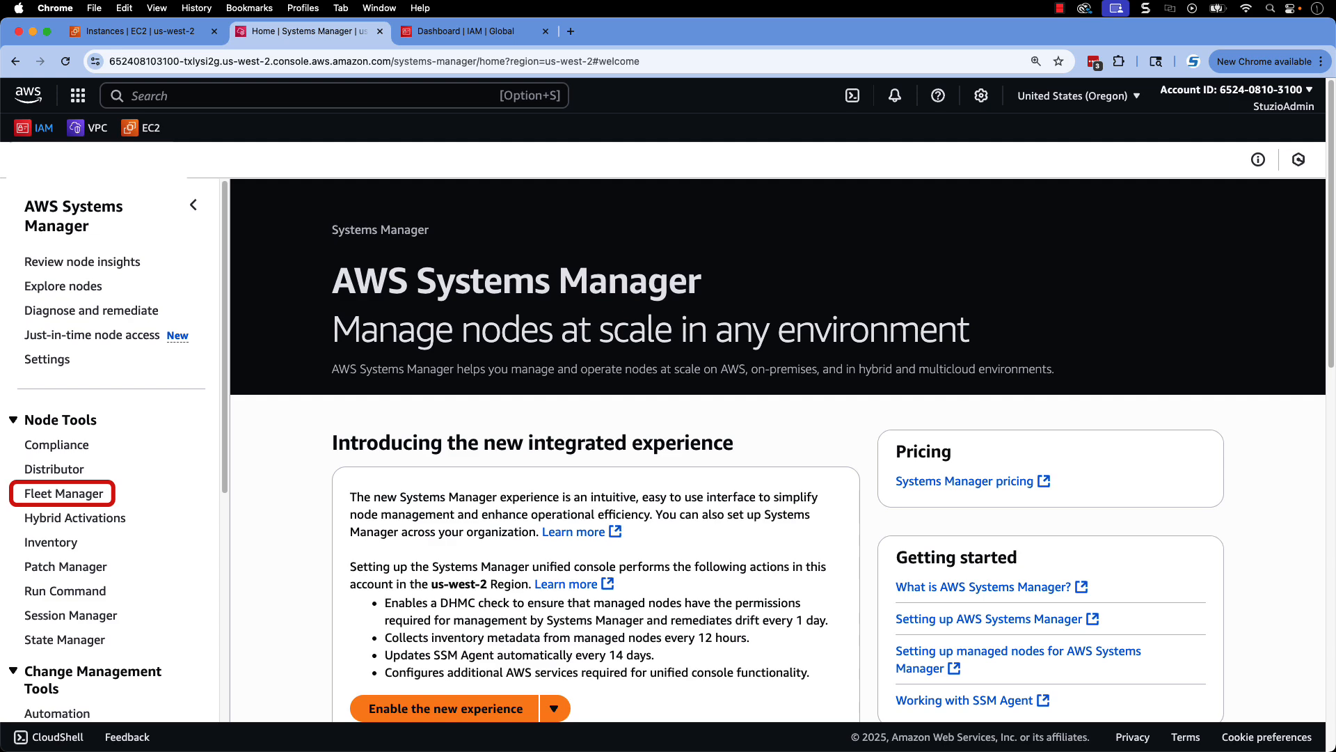
Enable Default Host Management Configuration in Fleet Manager with the recommended AWSSystemsManagerDefaultEC2InstanceManagementRole IAM role
click(63, 493)
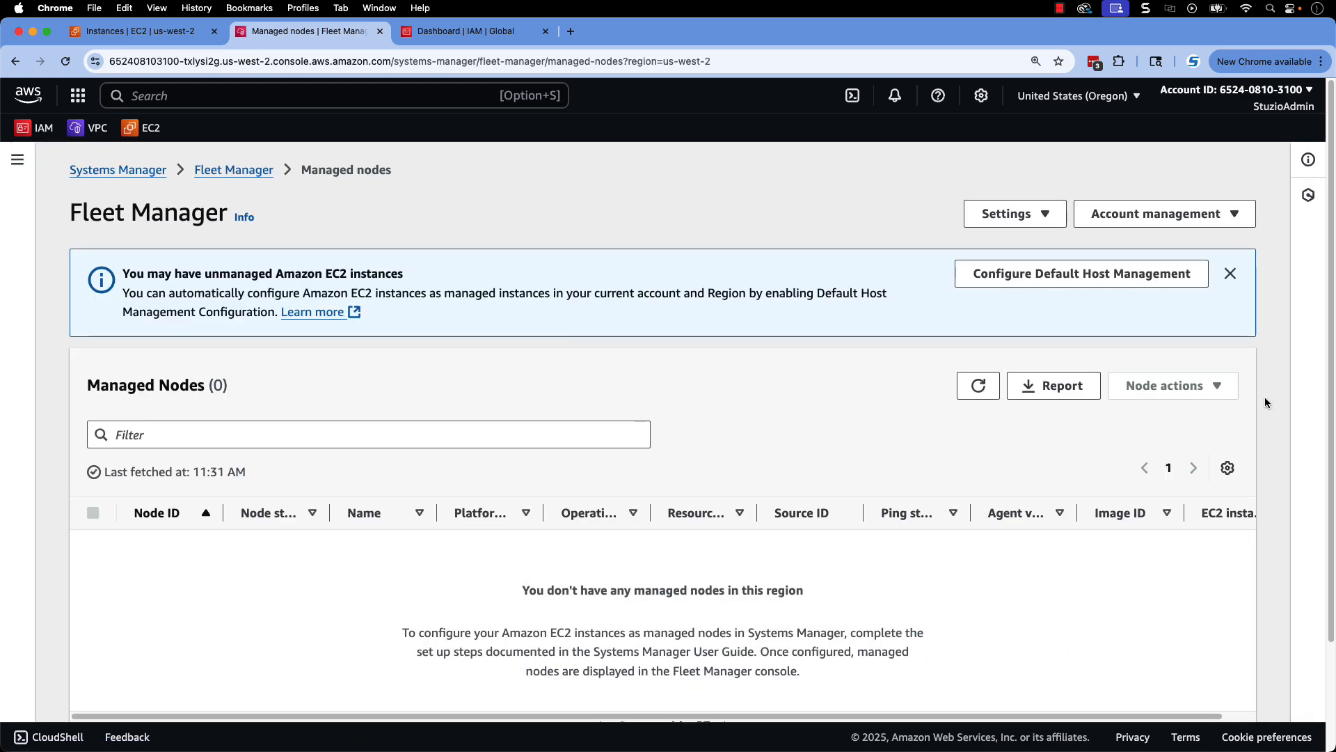
click(1245, 214)
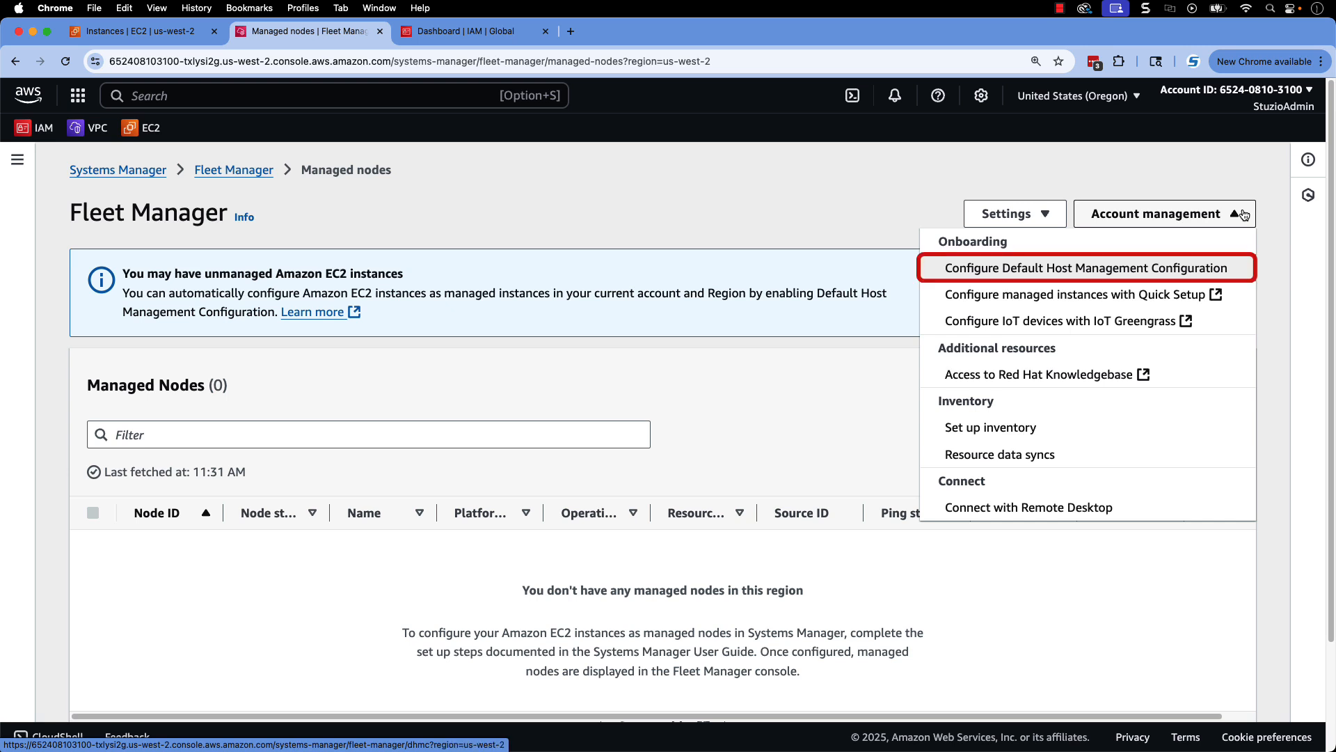
click(1166, 272)
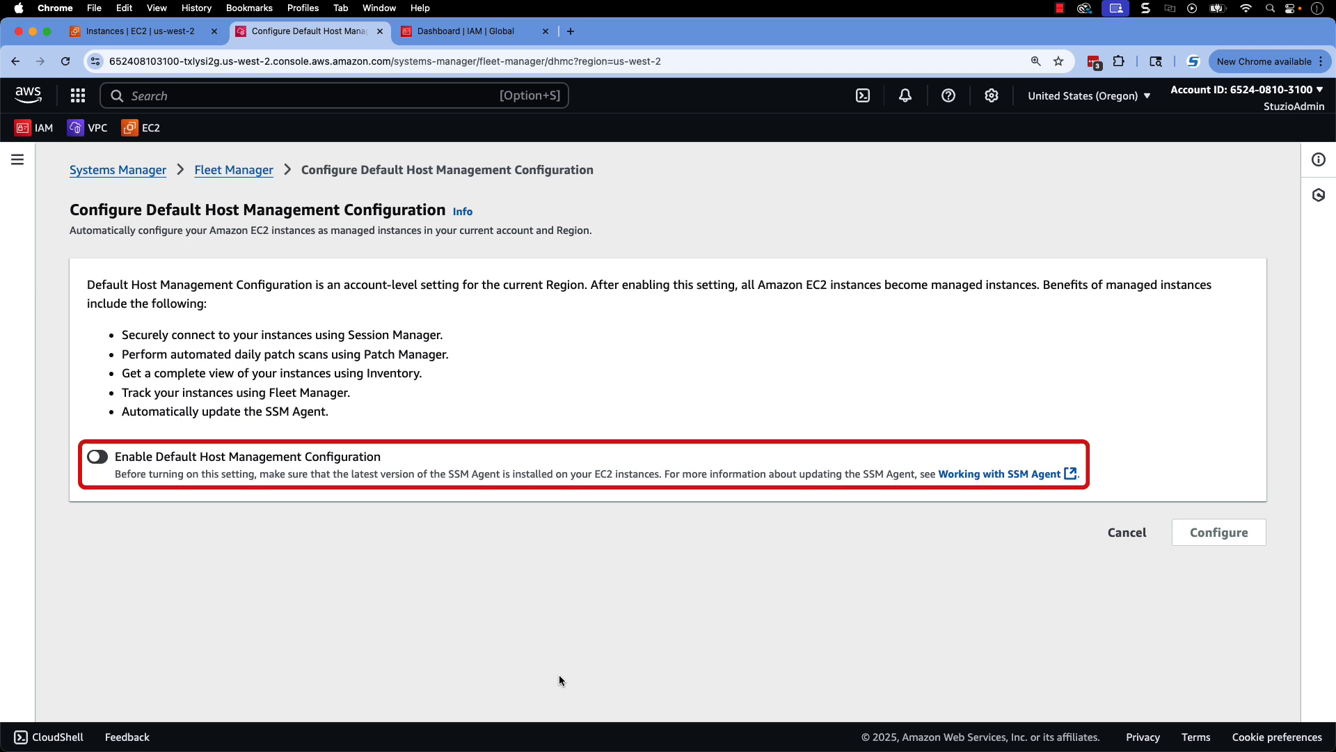
click(101, 457)
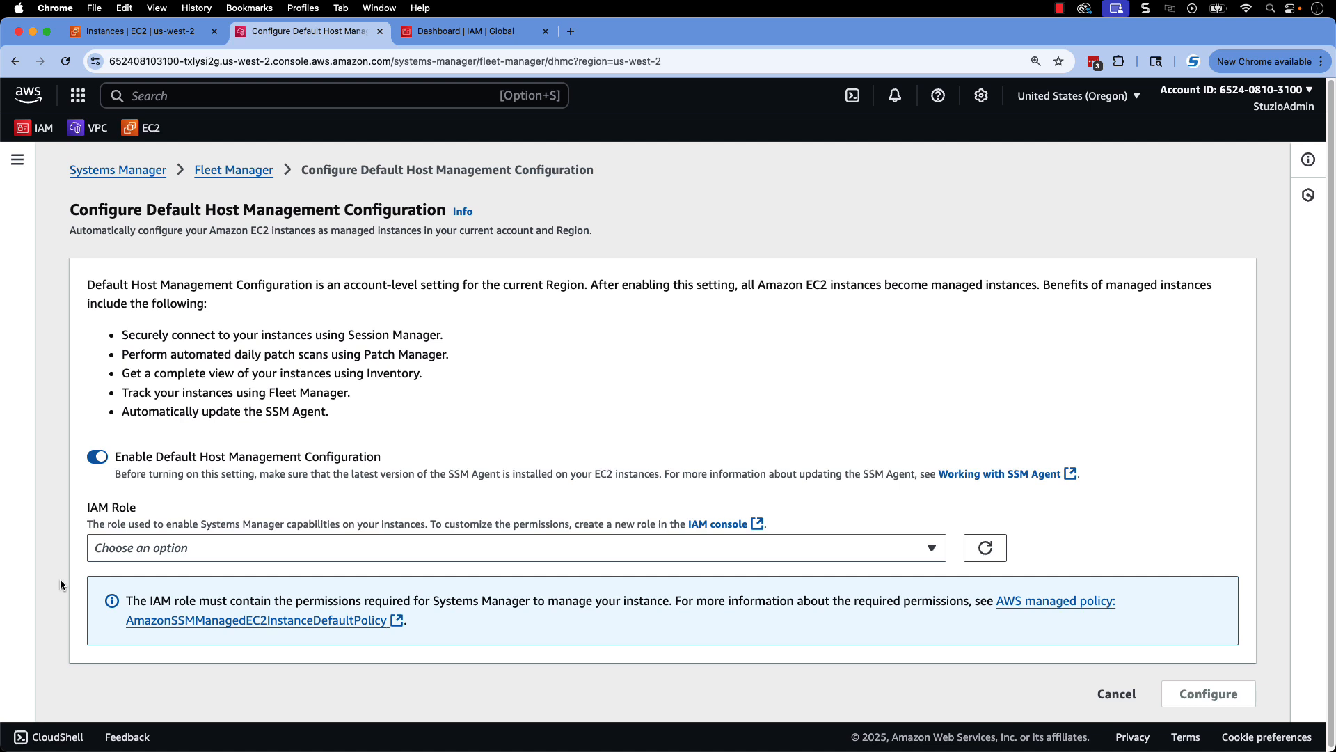
click(688, 548)
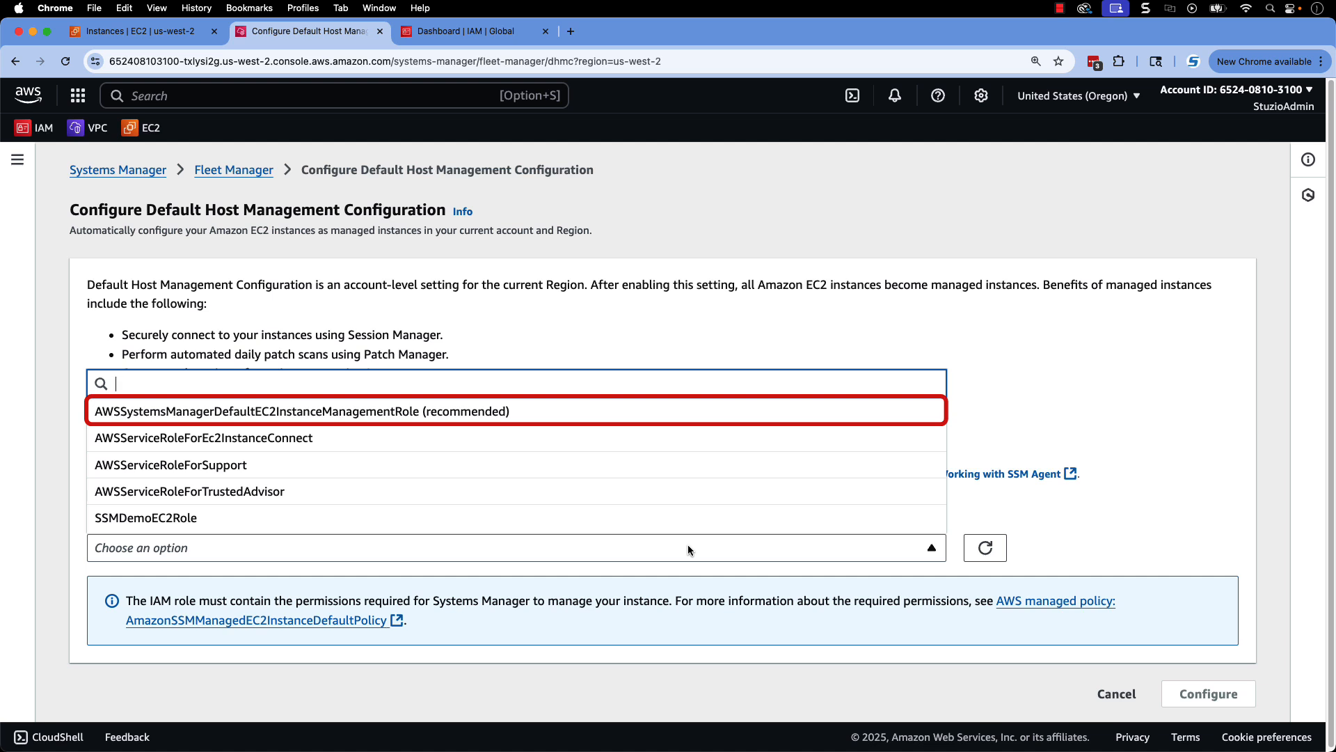
click(618, 411)
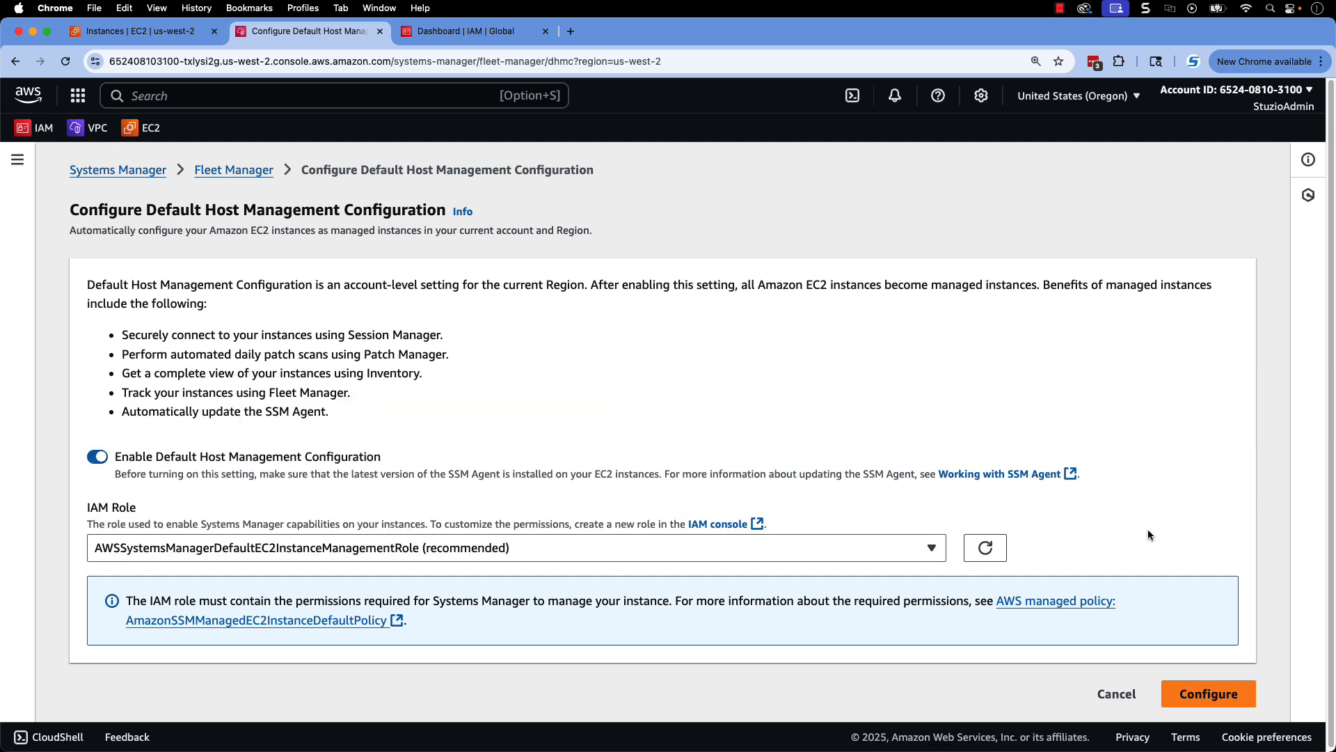
click(1209, 694)
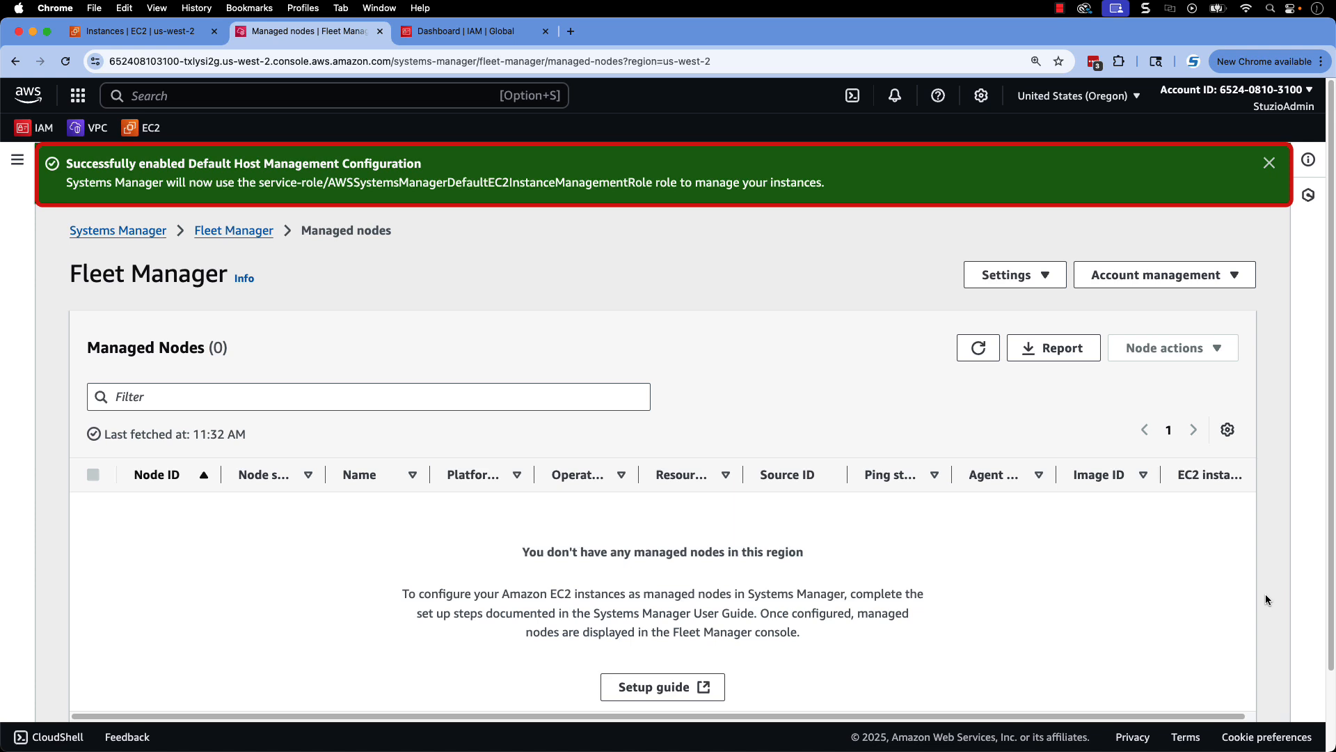
Examine the JSON of the AmazonSSMManagedEC2InstanceDefaultPolicy attached to the AWSSystemsManagerDefaultEC2InstanceManagementRole role in IAM
click(498, 32)
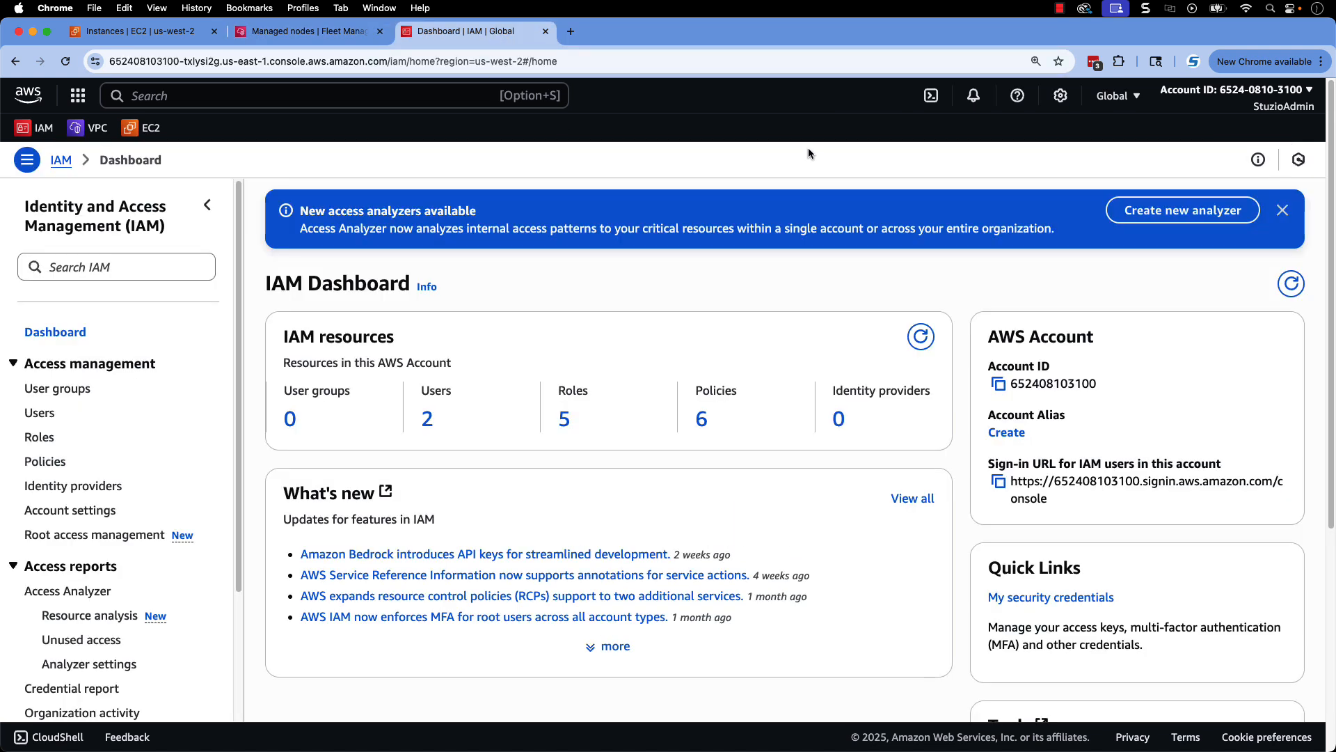
click(40, 437)
click(284, 433)
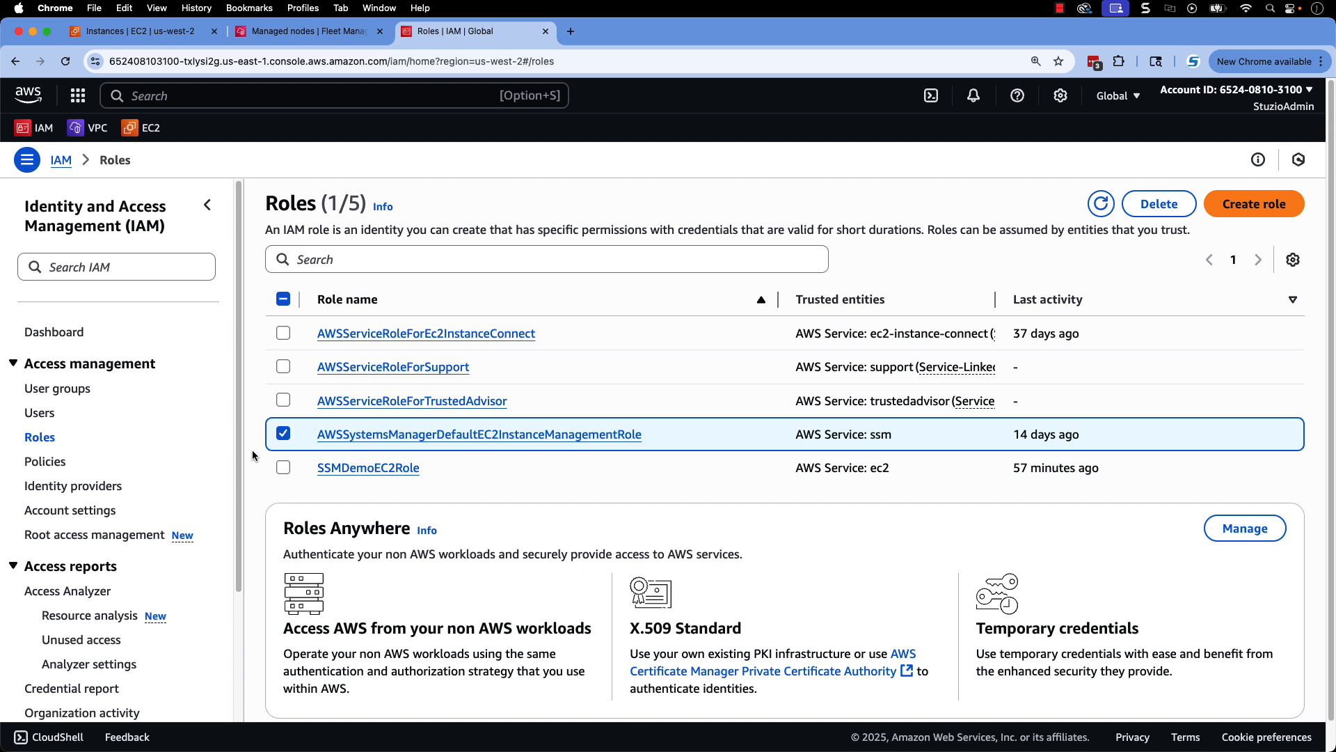
click(457, 433)
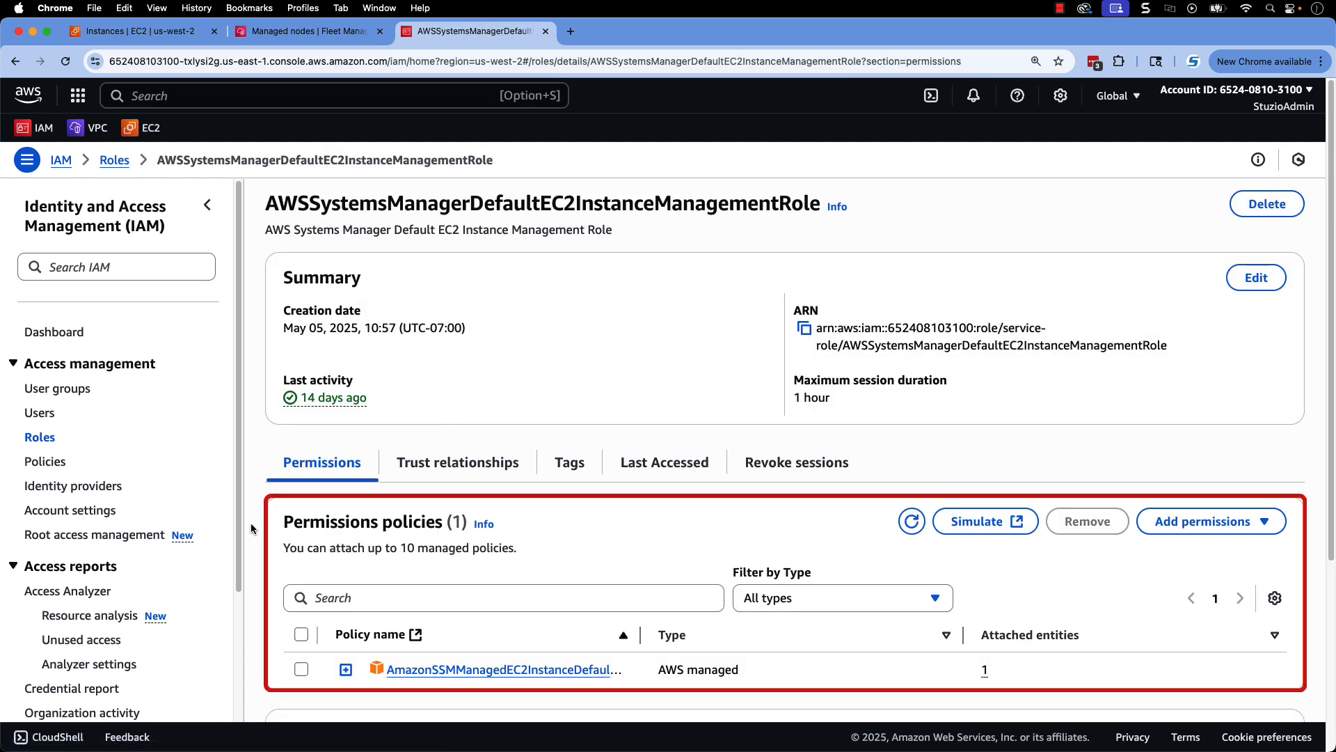
scroll(251, 526, down, 4)
click(346, 405)
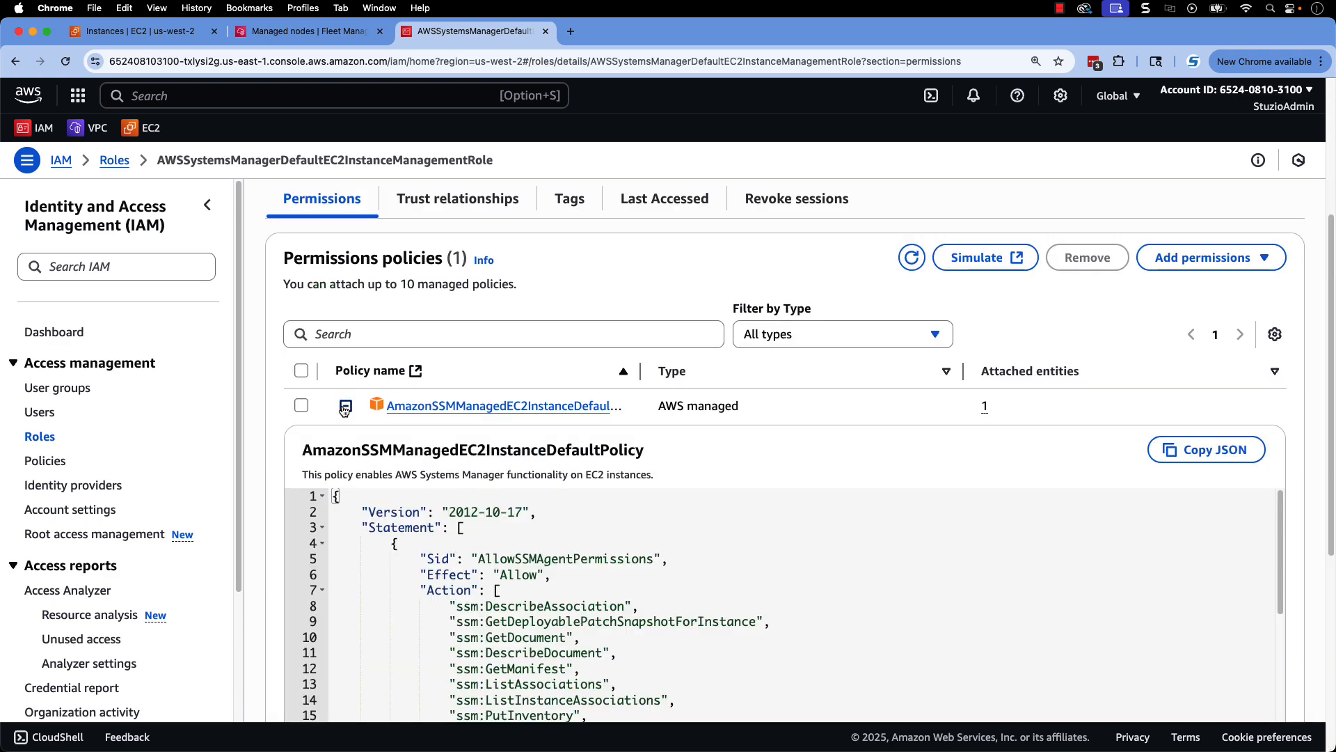
scroll(252, 481, down, 3)
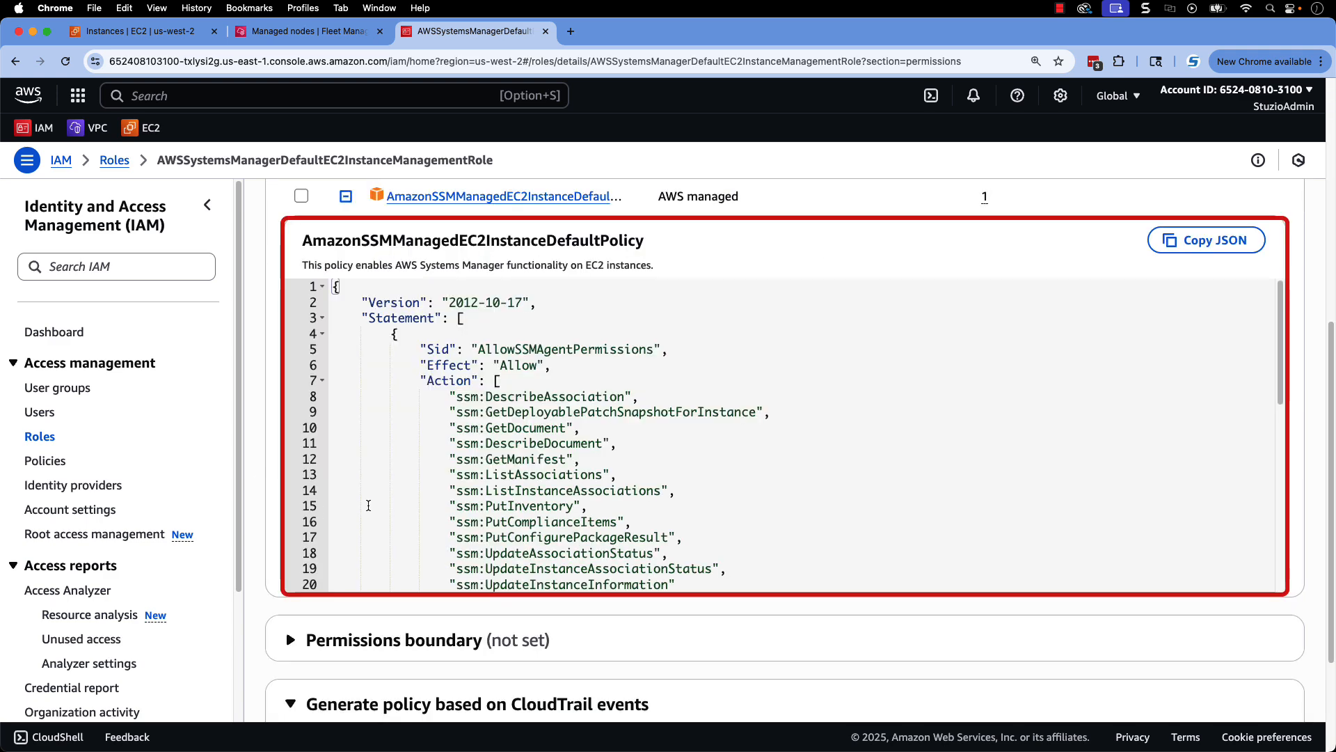
scroll(369, 506, down, 5)
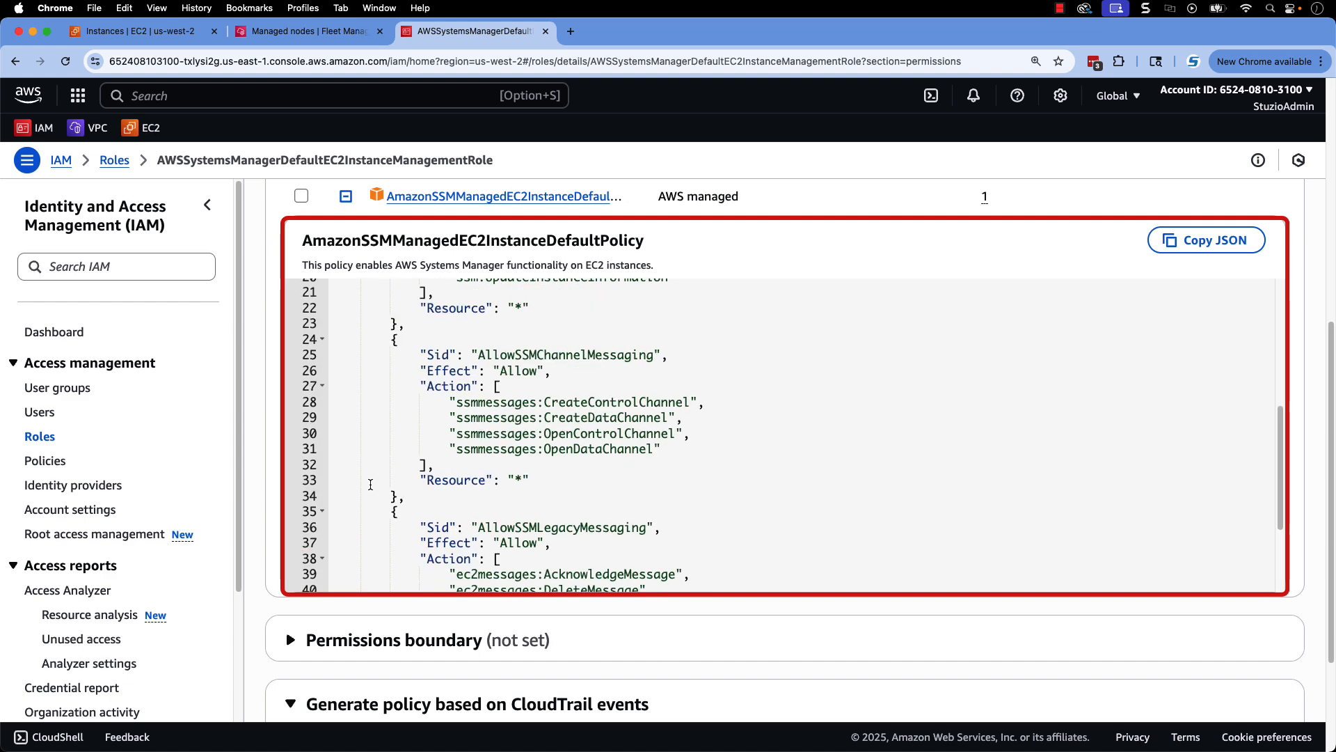
scroll(370, 485, down, 2)
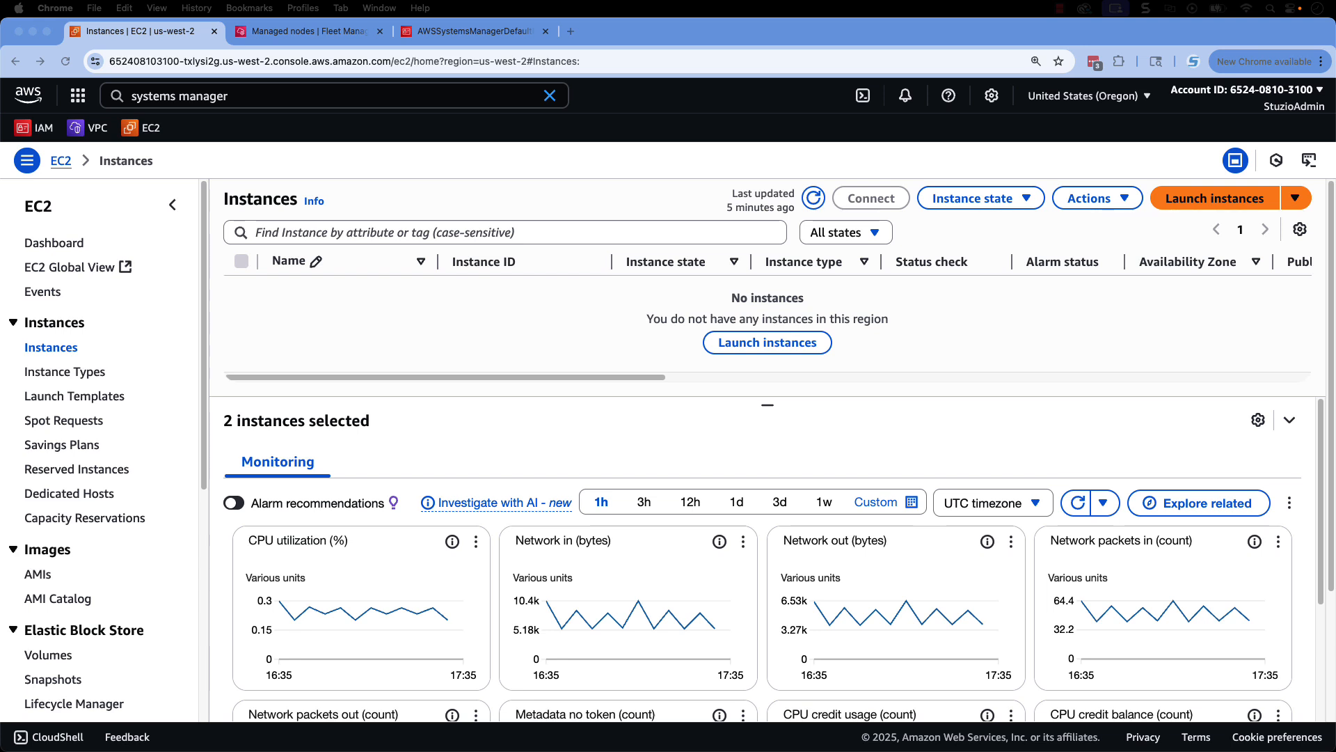
Start a new EC2 instance launch named DemoPublicWindows with the Windows quick-start image
click(1215, 198)
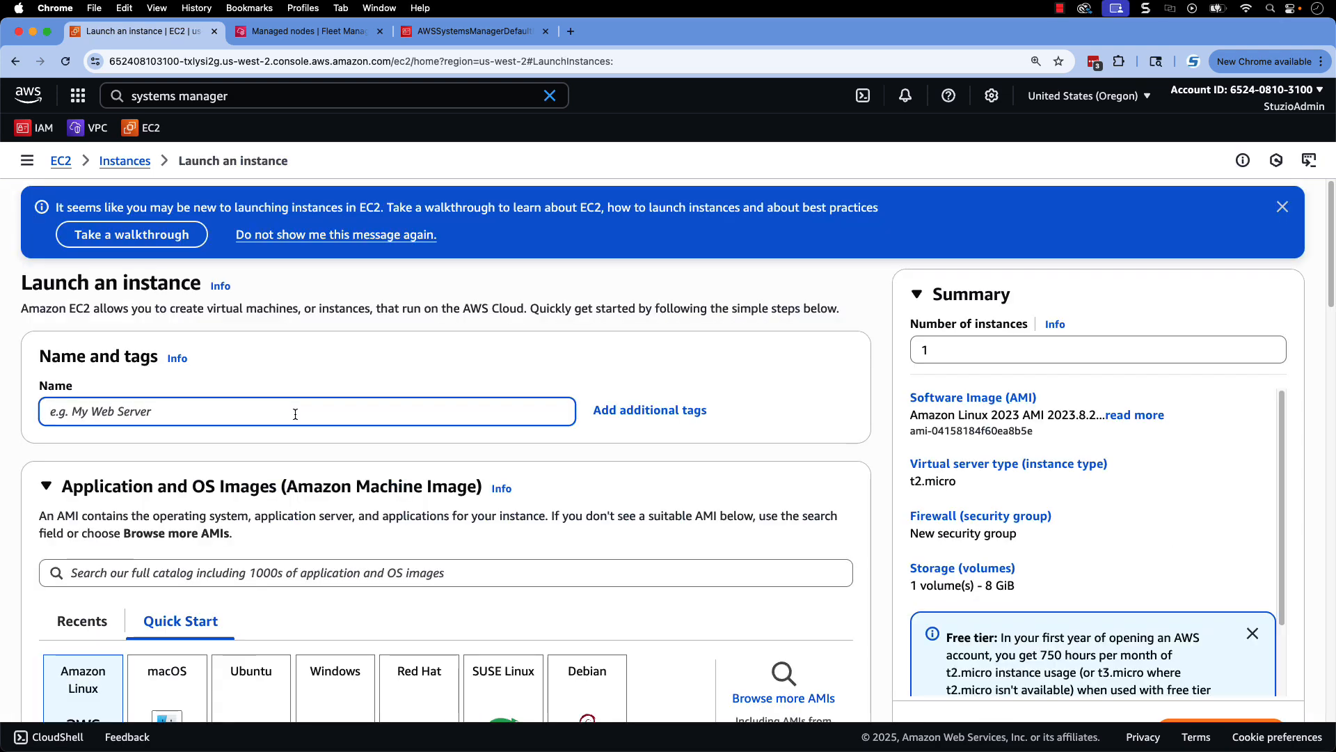
text(DemoPublicWindows)
scroll(298, 443, down, 5)
click(335, 436)
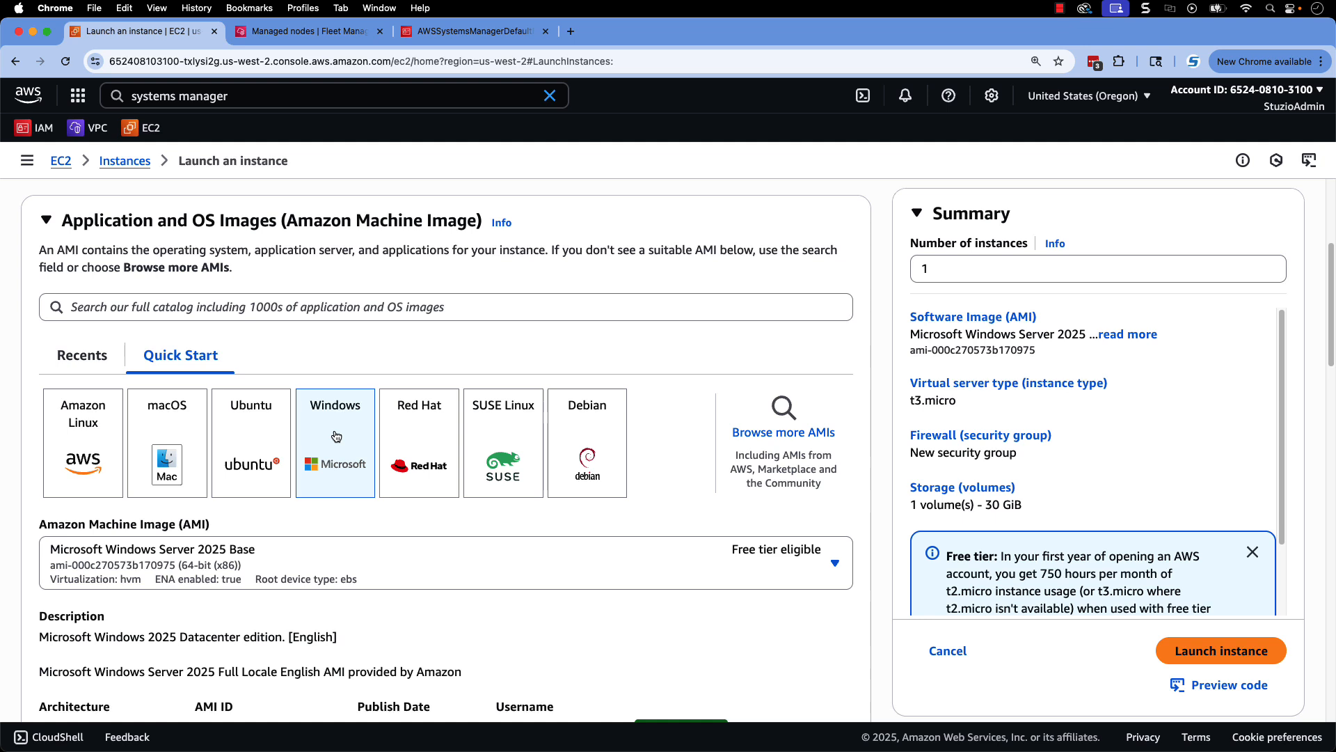
Set the instance's key pair option to "Proceed without a key pair (Not recommended)"
scroll(528, 611, down, 10)
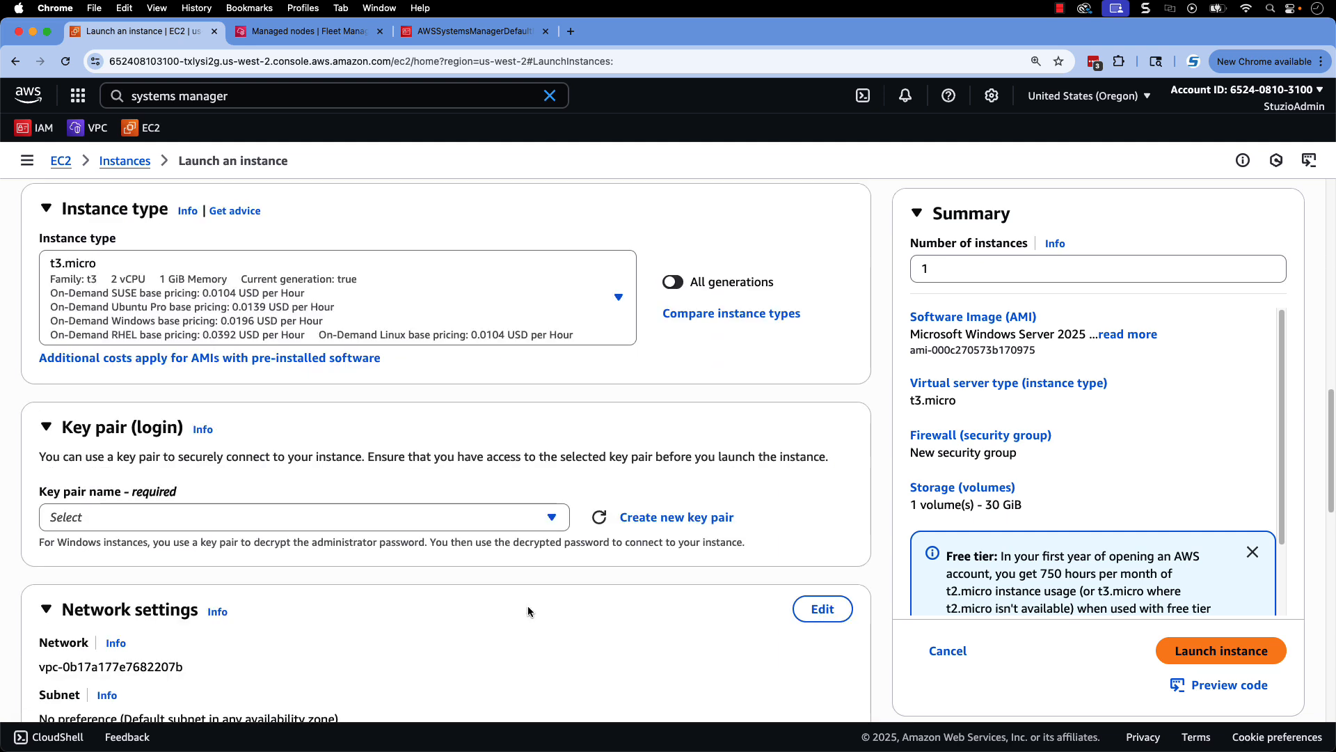
click(552, 518)
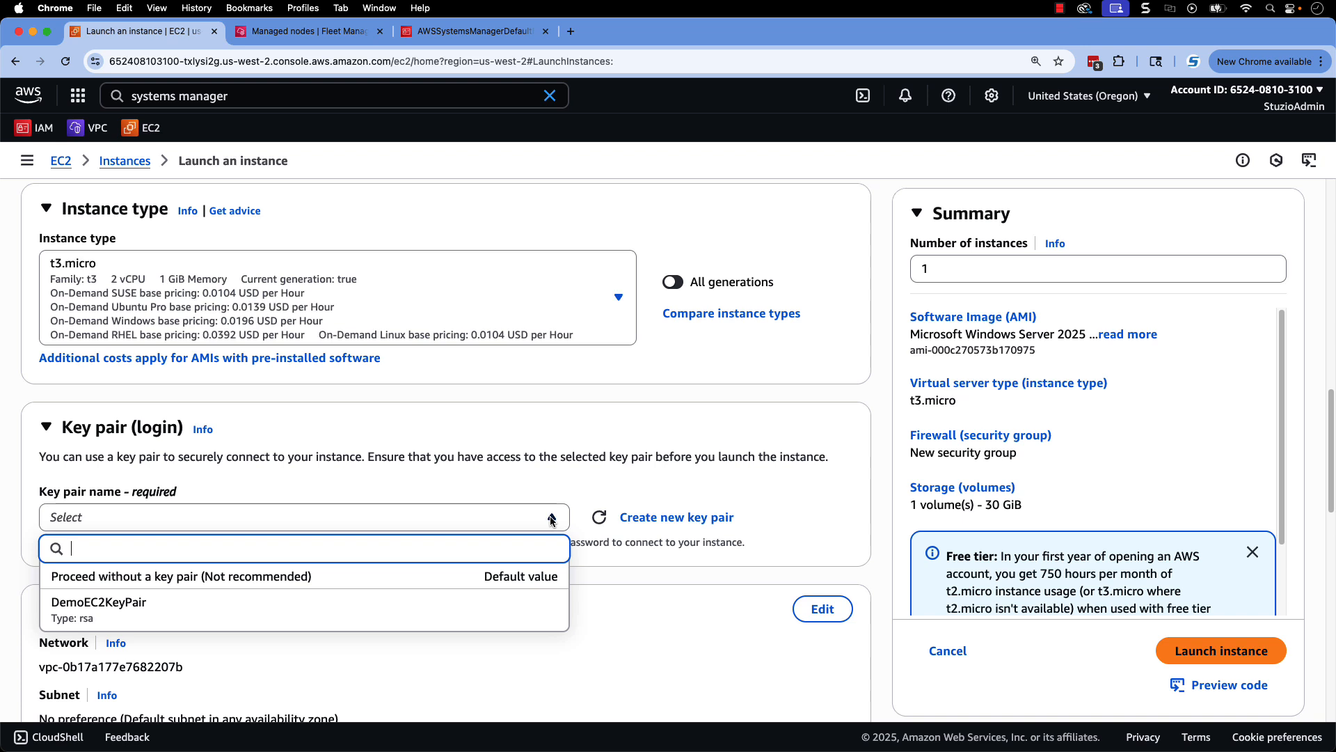
click(277, 577)
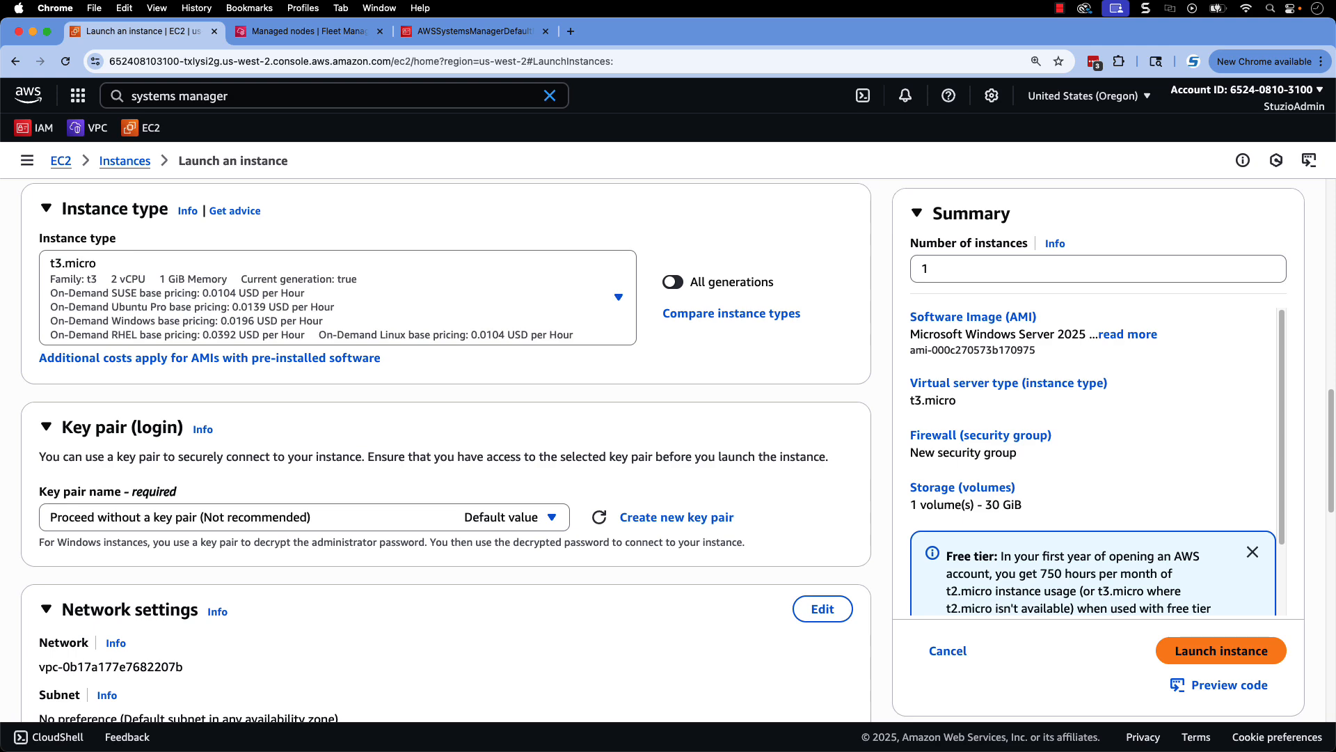
Place the instance in DemoVPC's DemoPublicSubnet and enable auto-assignment of a public IP in its network settings
scroll(628, 648, down, 6)
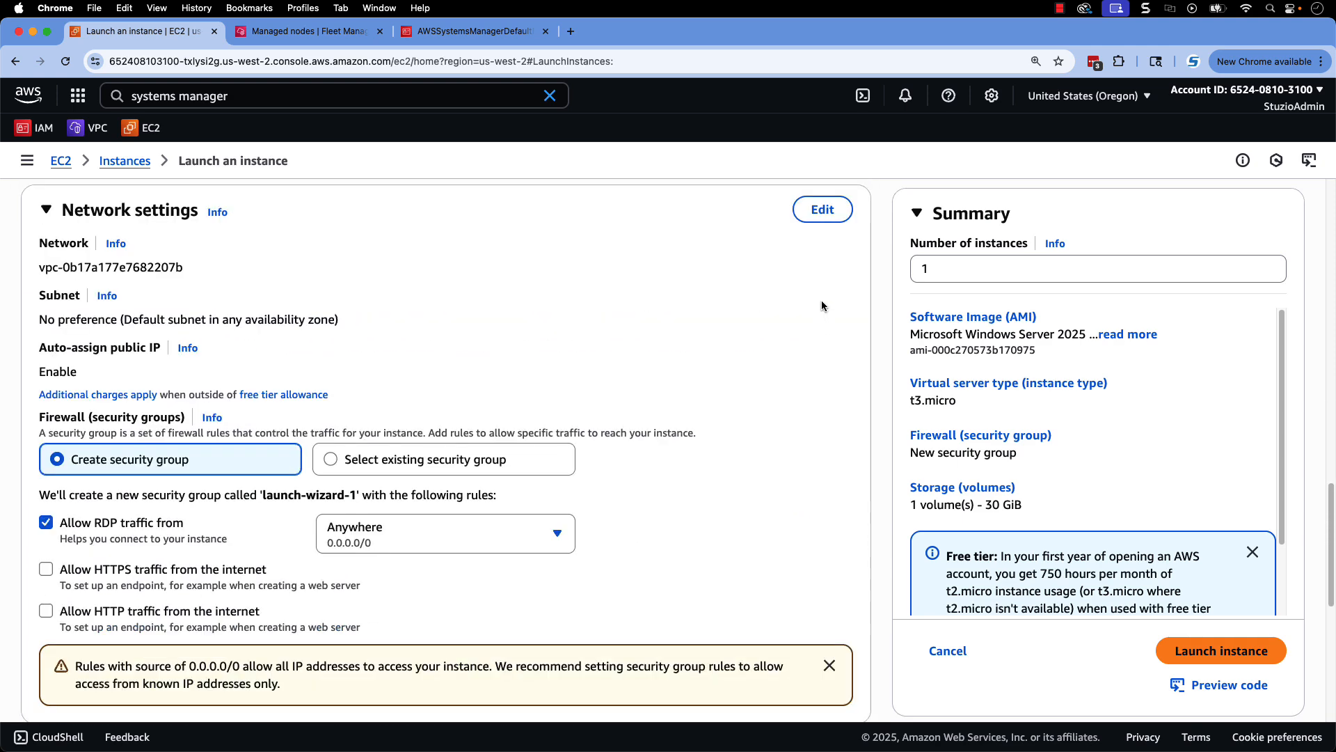
click(822, 210)
click(550, 290)
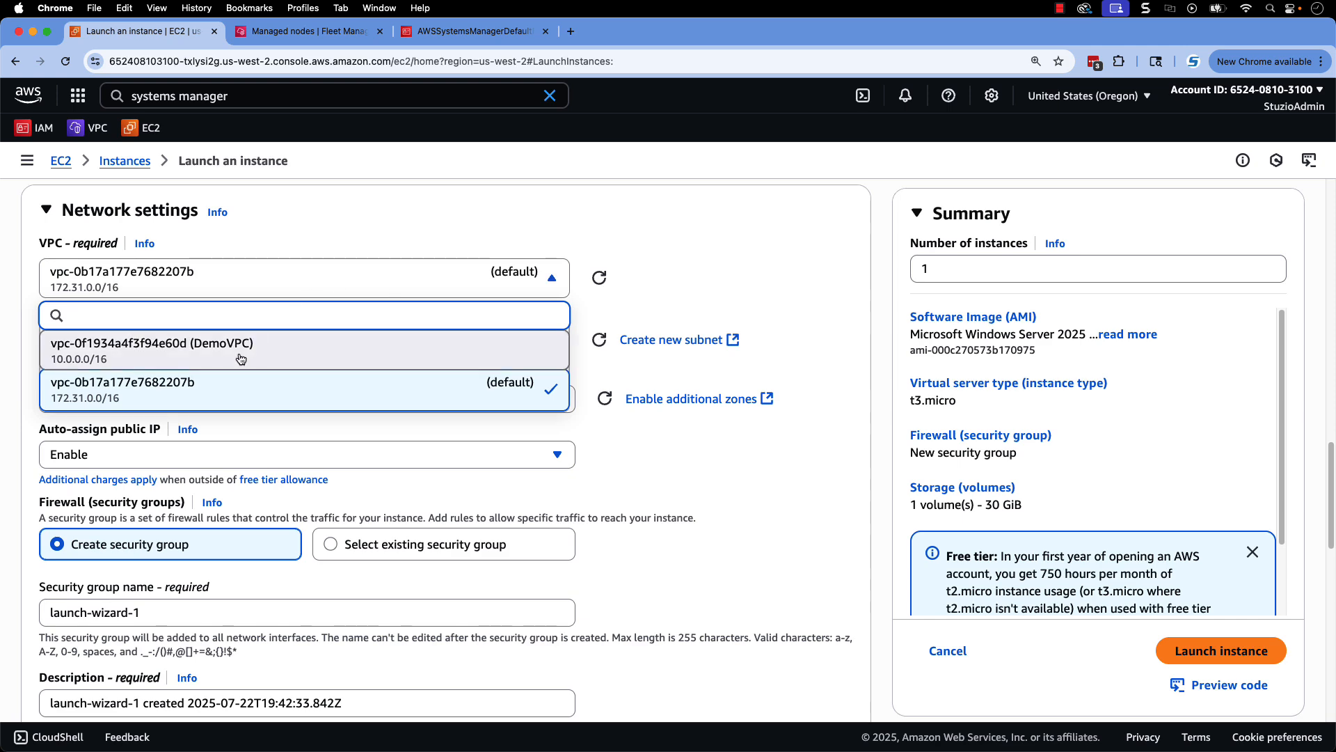
click(557, 352)
click(559, 360)
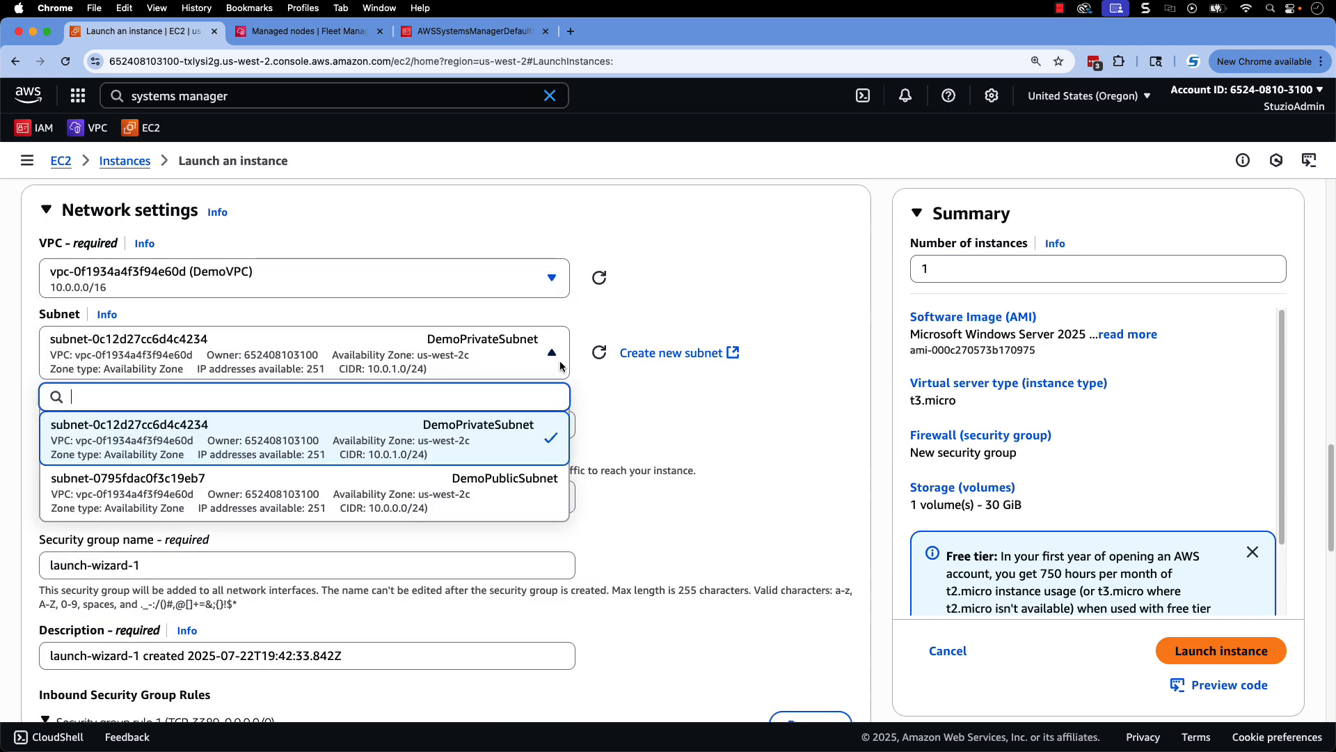
click(513, 502)
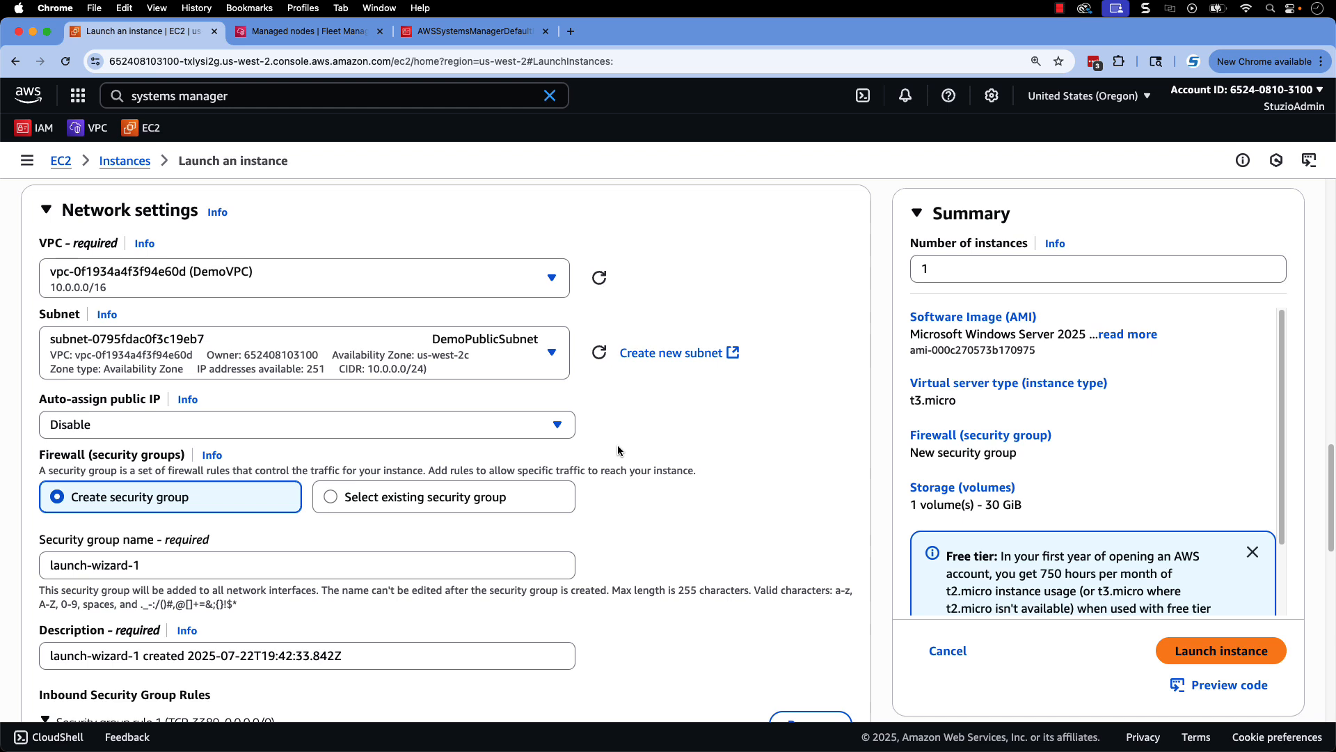
click(561, 424)
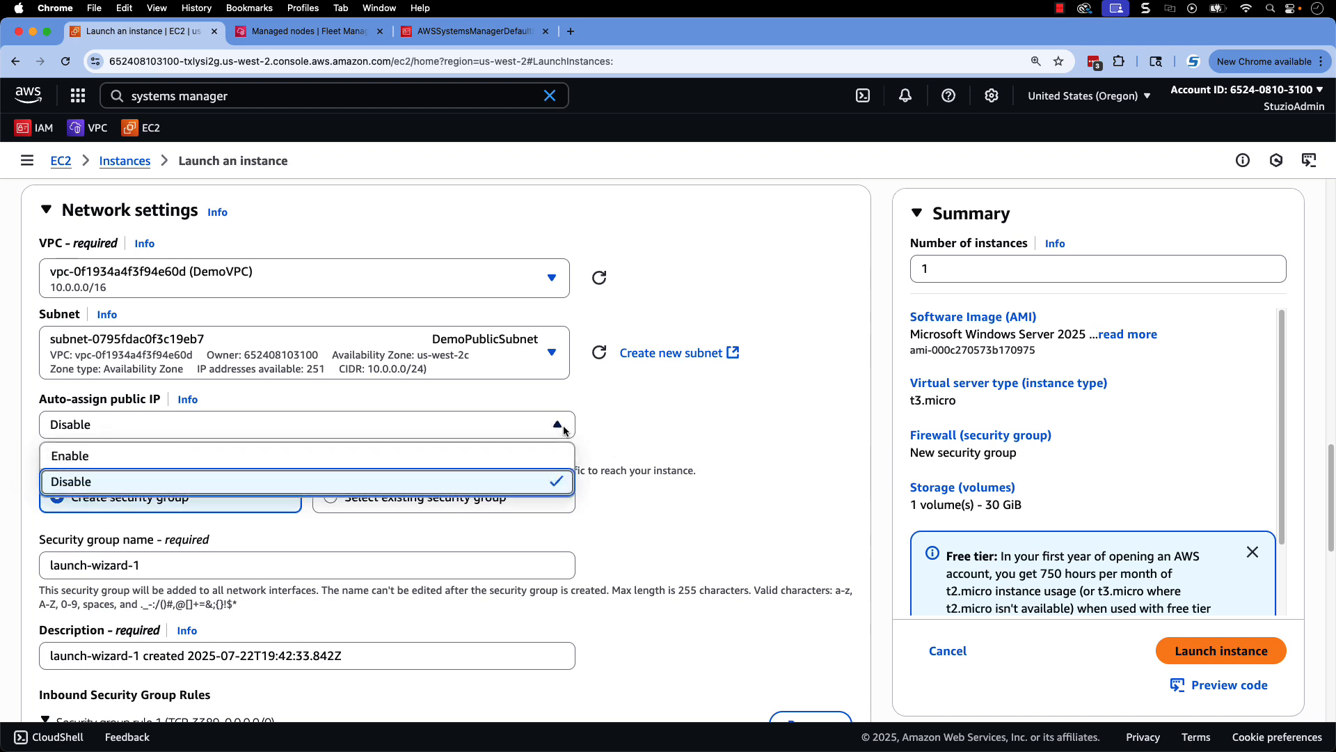
click(524, 457)
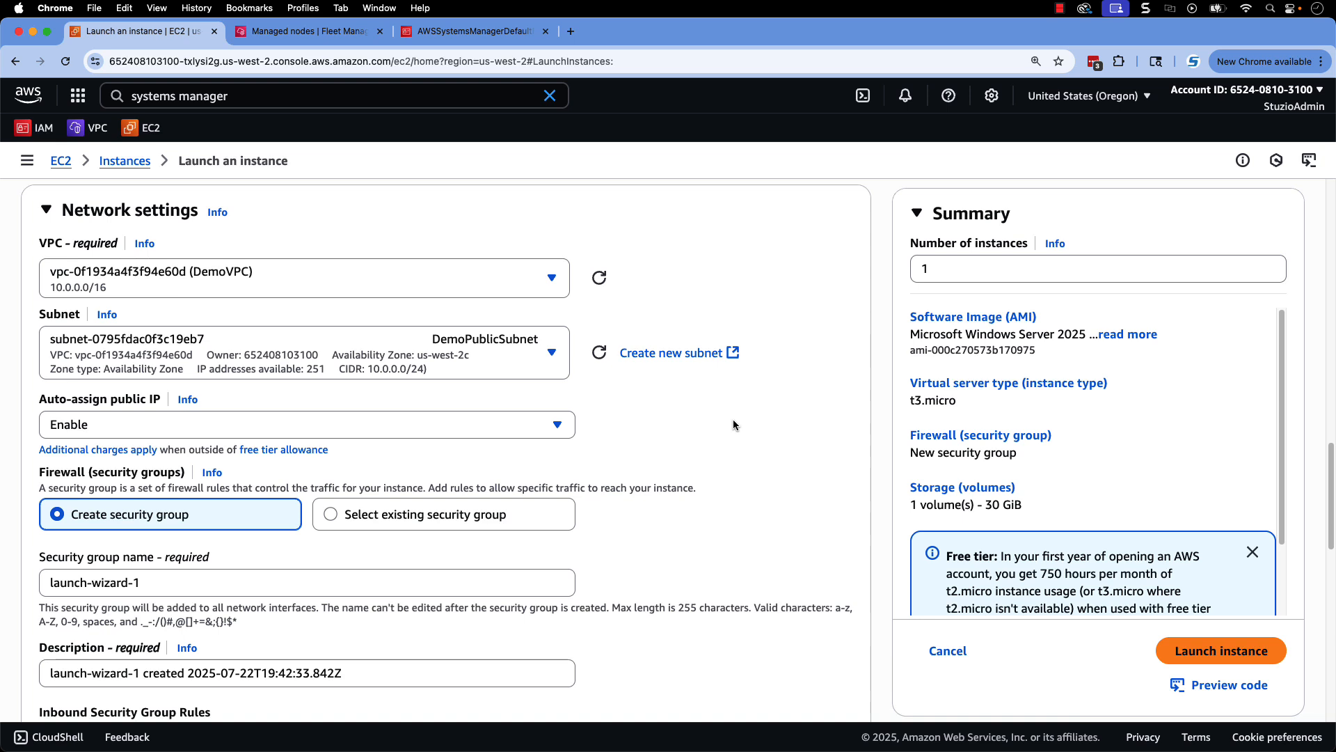
Assign the existing security group Demo-SSM-SG to the instance
scroll(733, 419, down, 5)
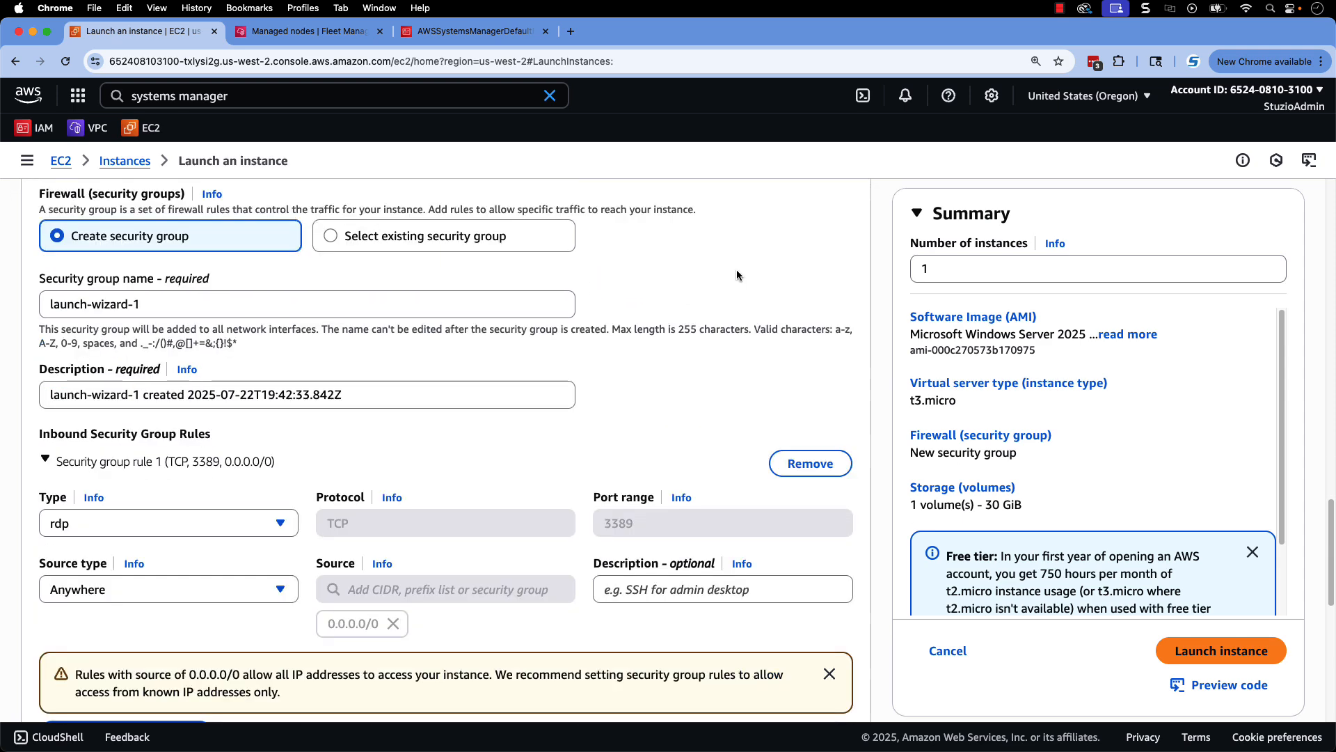
click(332, 237)
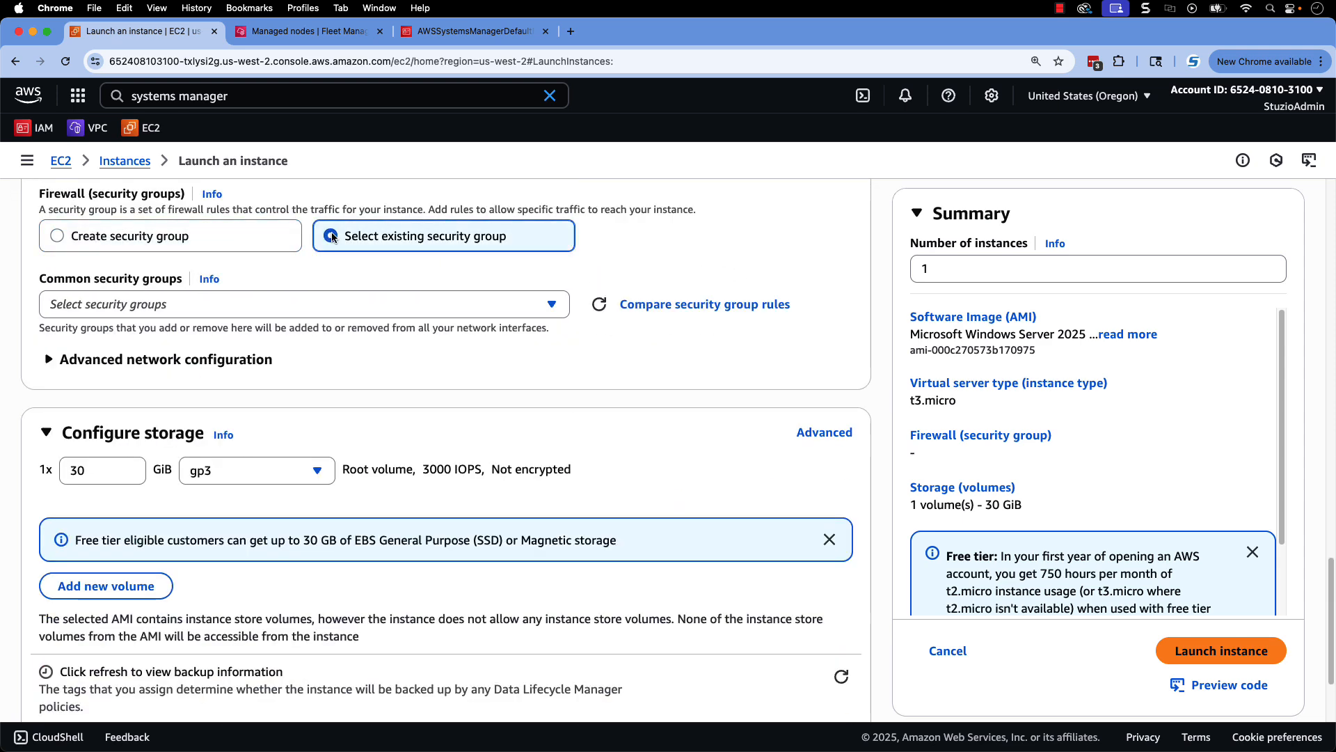
click(472, 306)
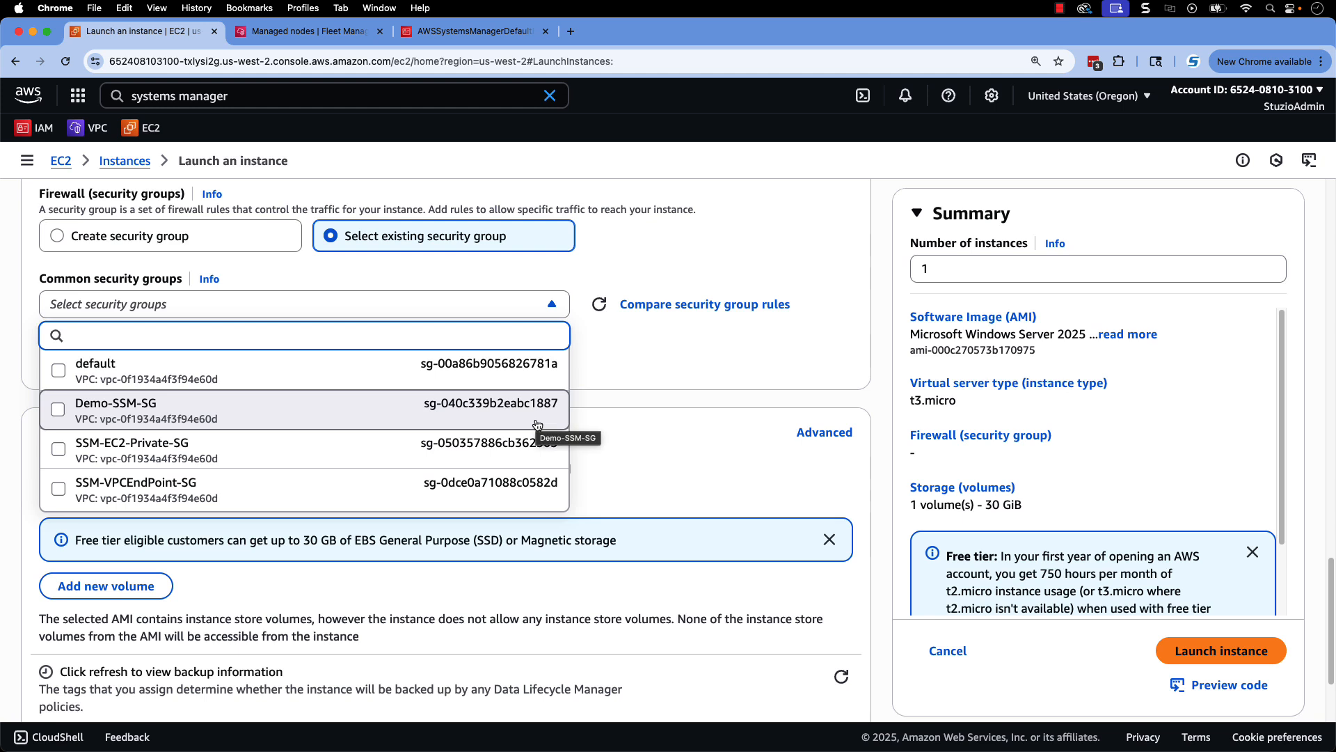
click(538, 424)
click(741, 404)
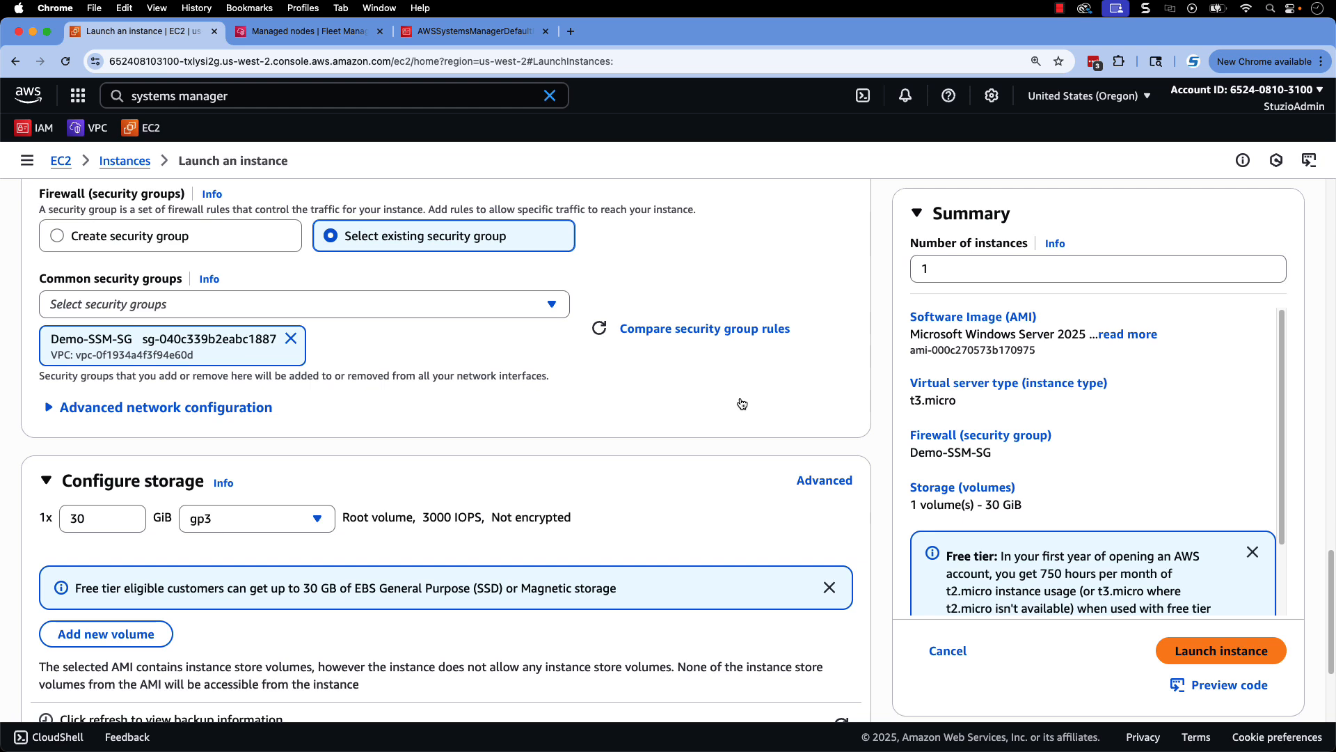
Check the IAM instance profile choices in the advanced details, leave the profile unselected and launch the instance
scroll(774, 444, down, 5)
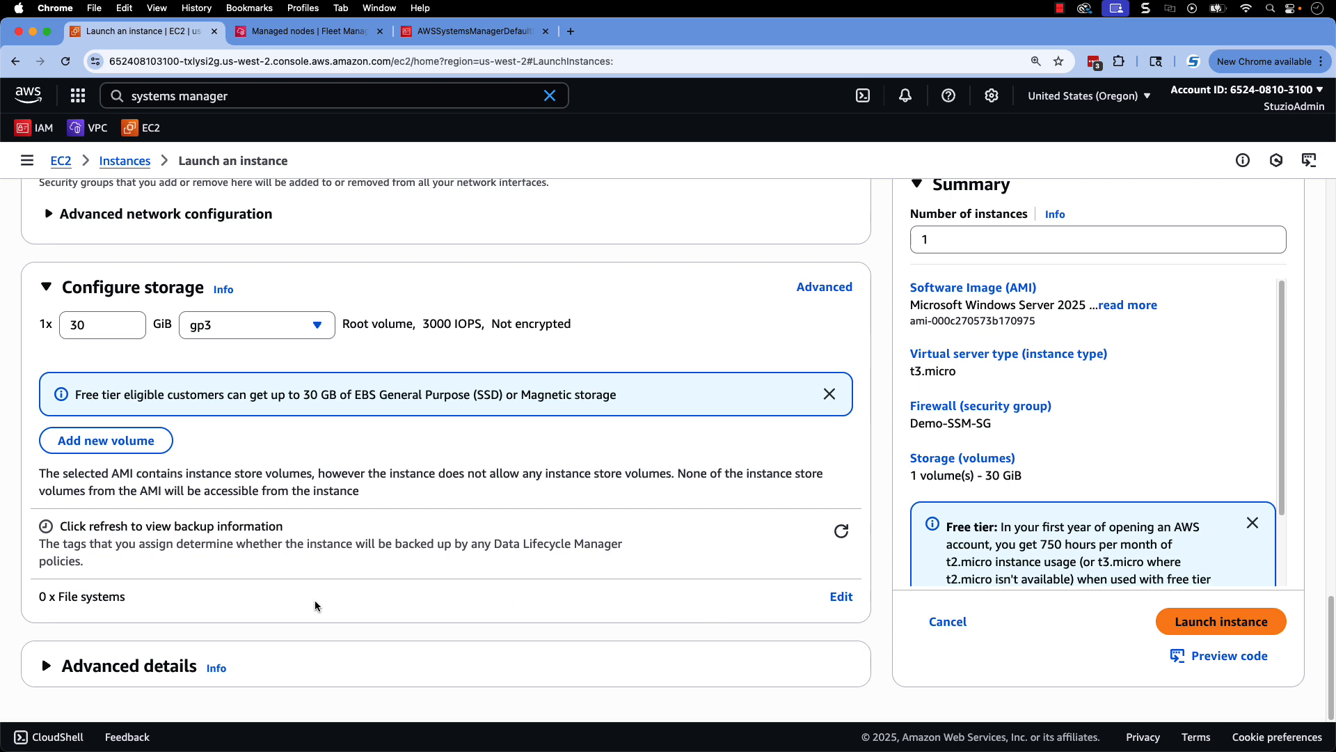
click(48, 667)
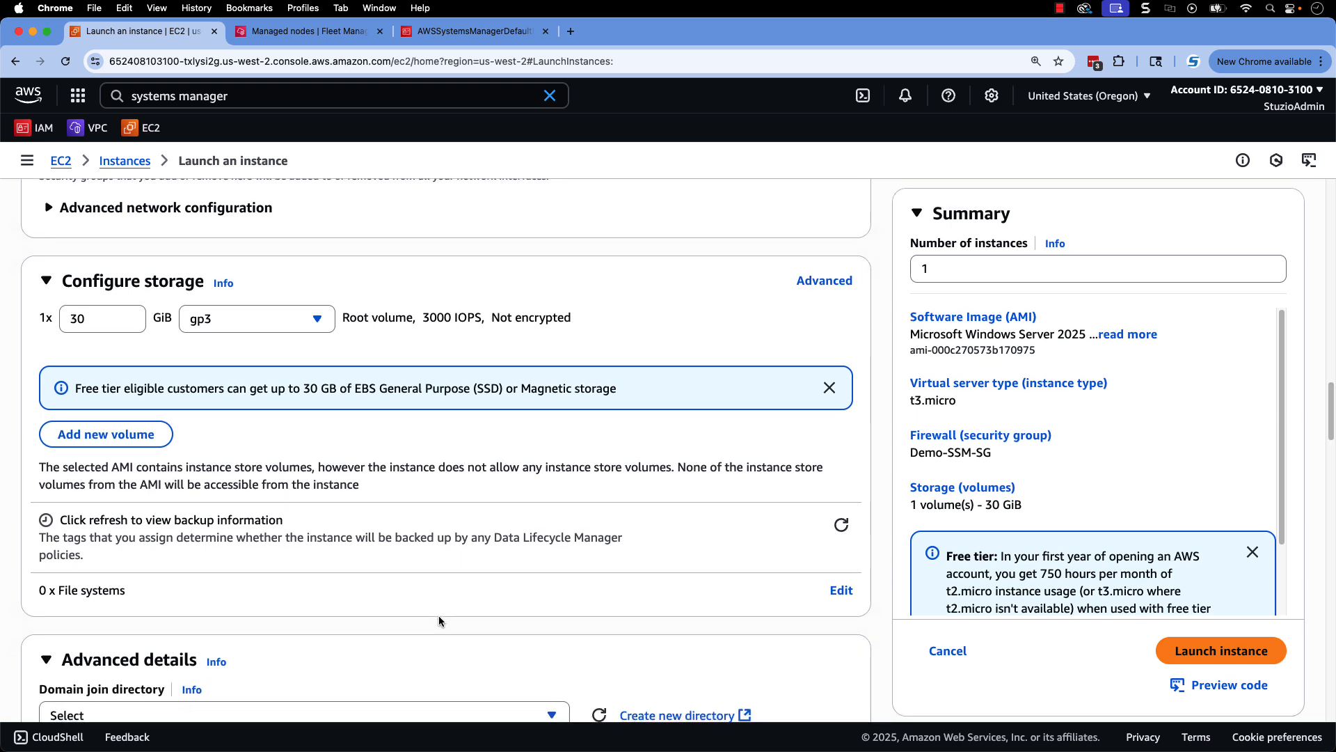
scroll(701, 467, down, 6)
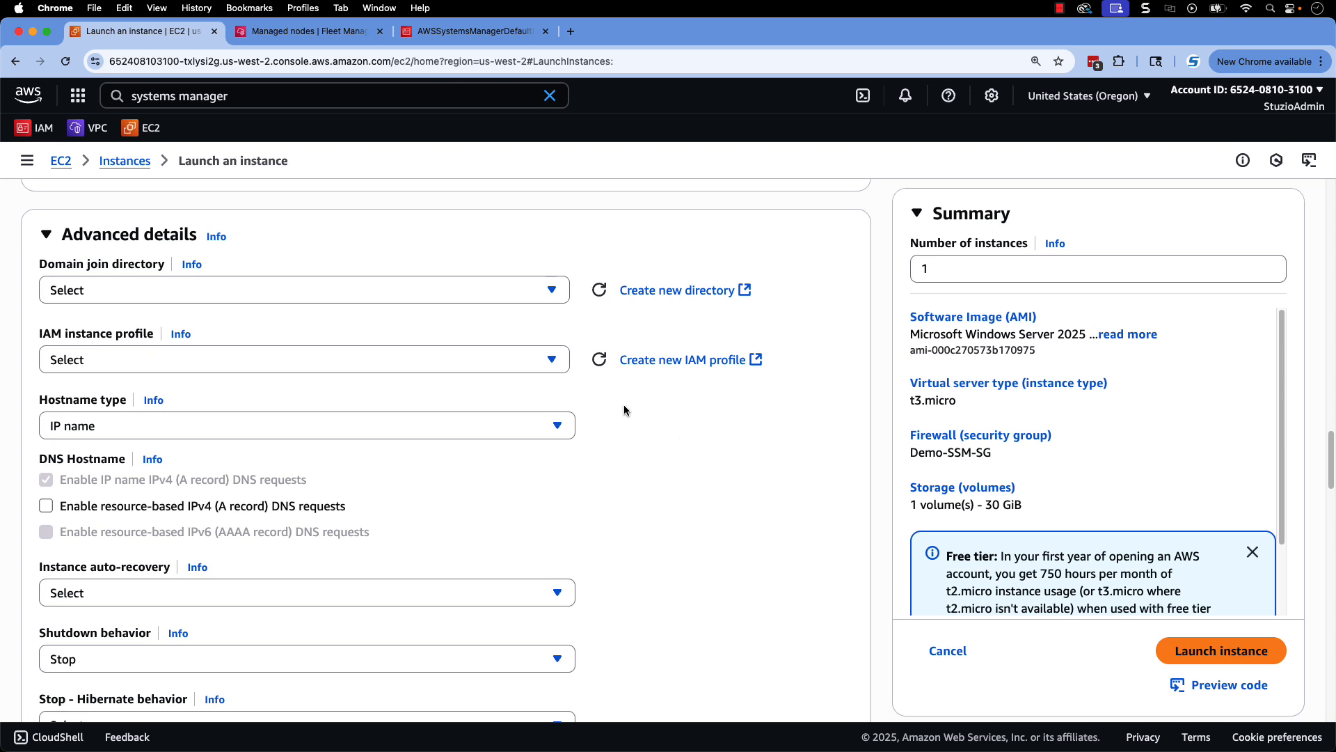
click(555, 360)
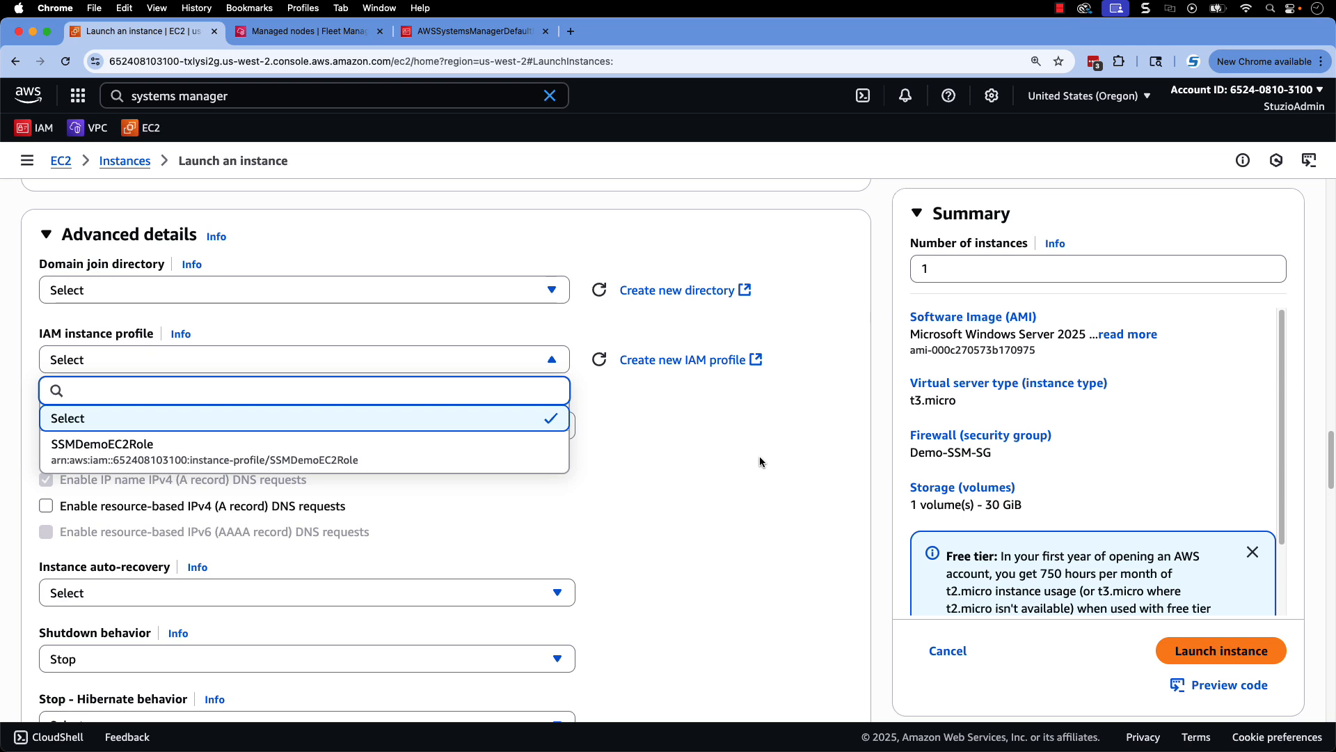
click(551, 359)
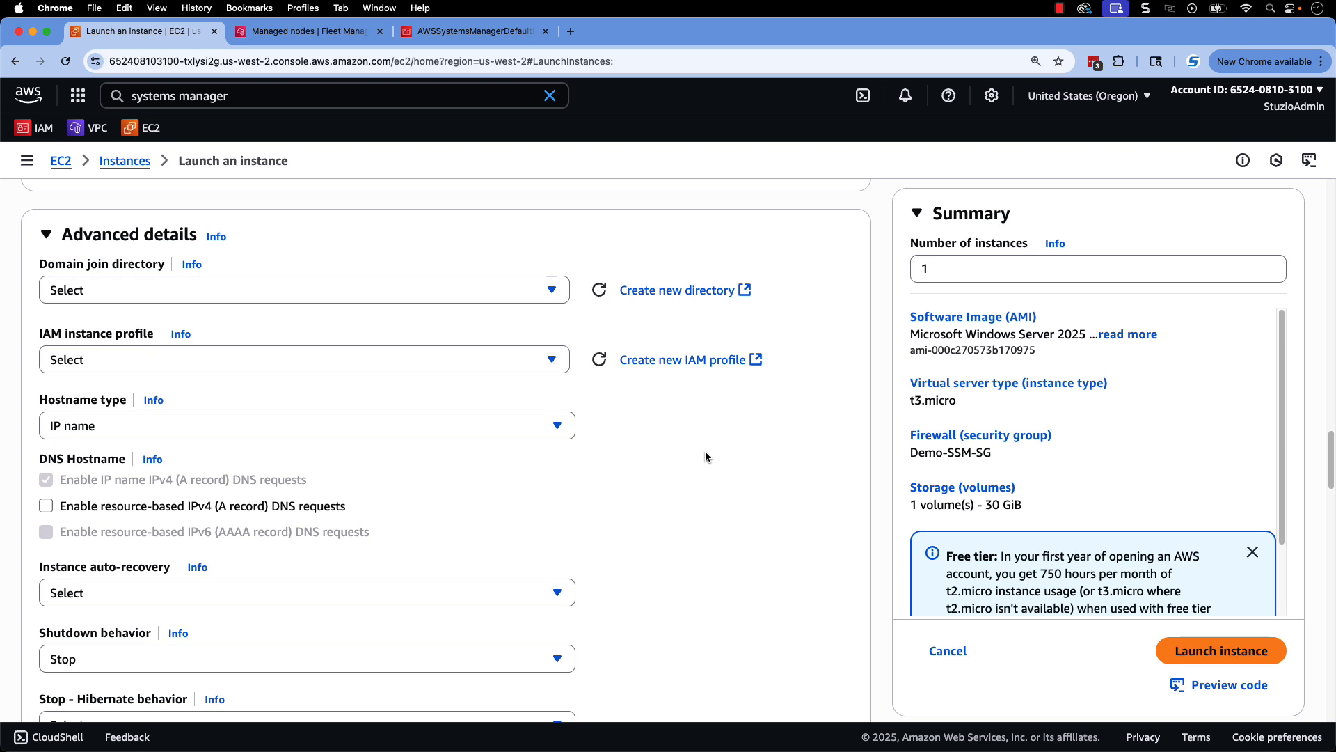
click(1211, 649)
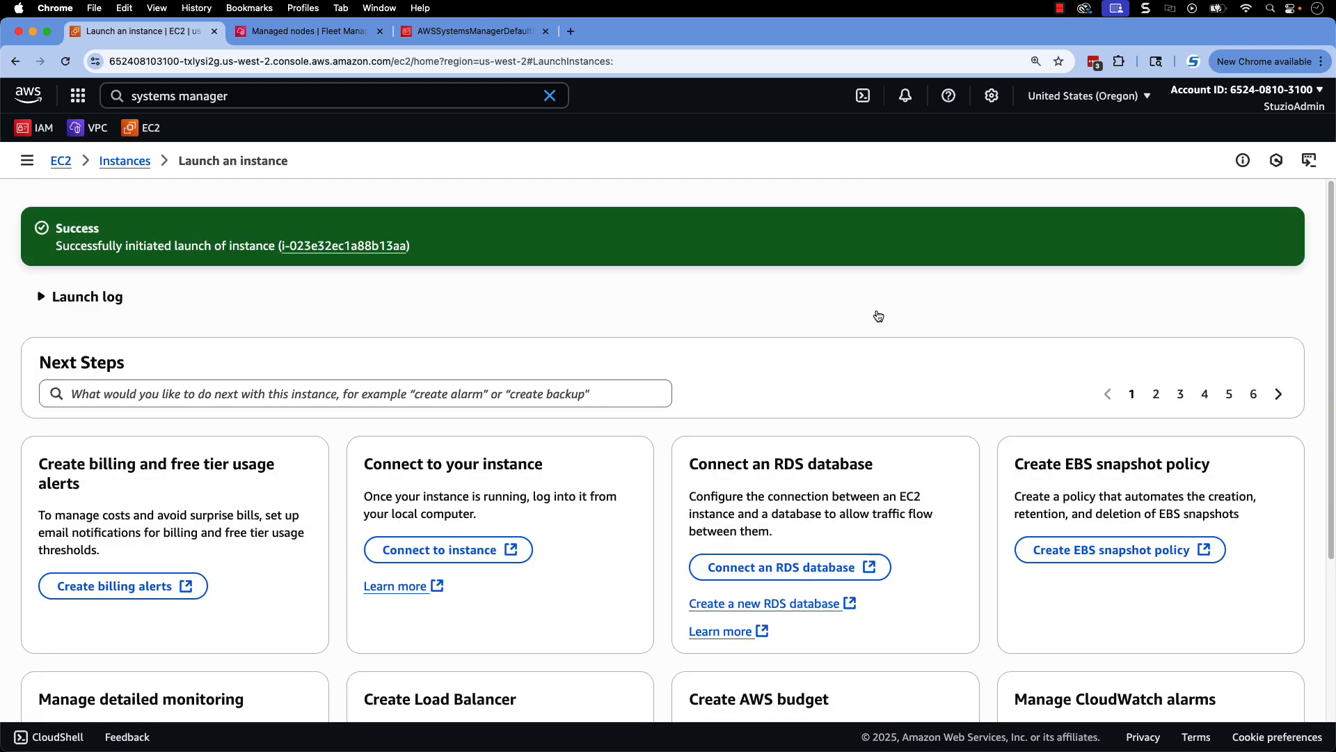
Open the details of the newly launched EC2 instance
click(343, 245)
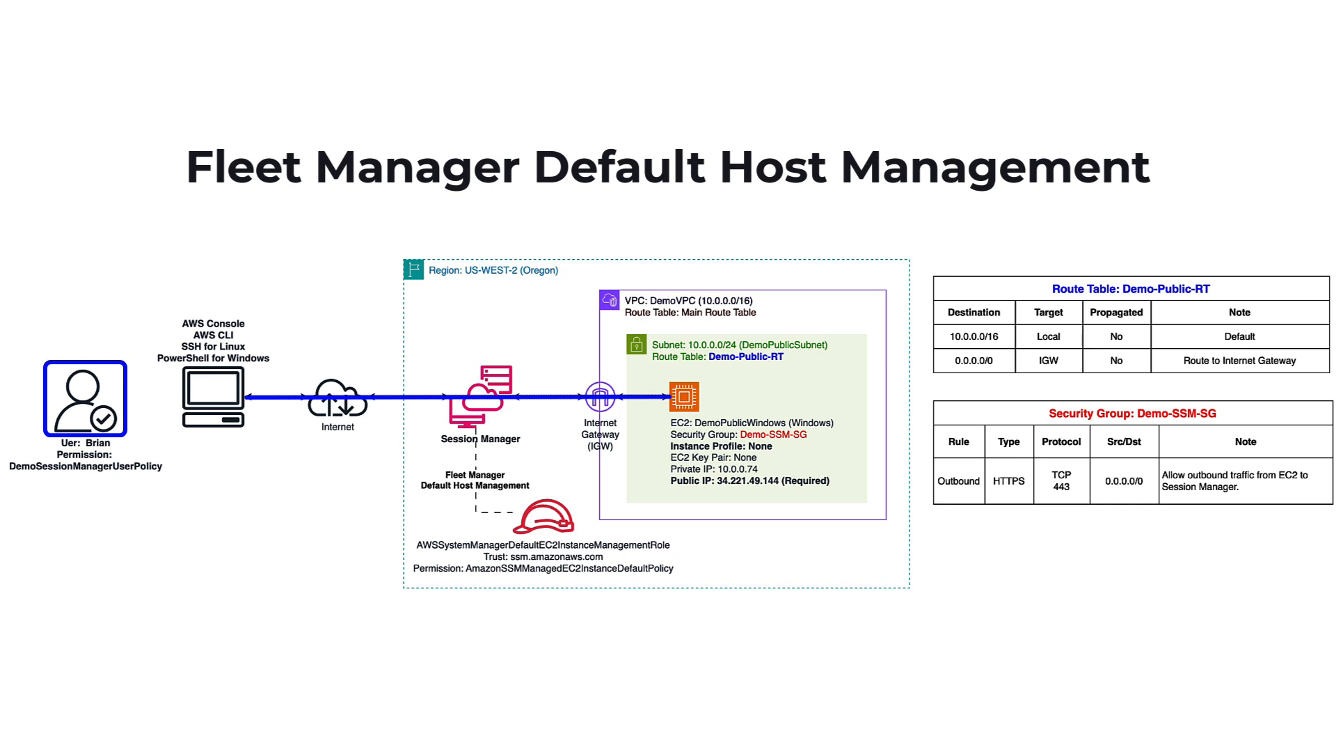
key(Right)
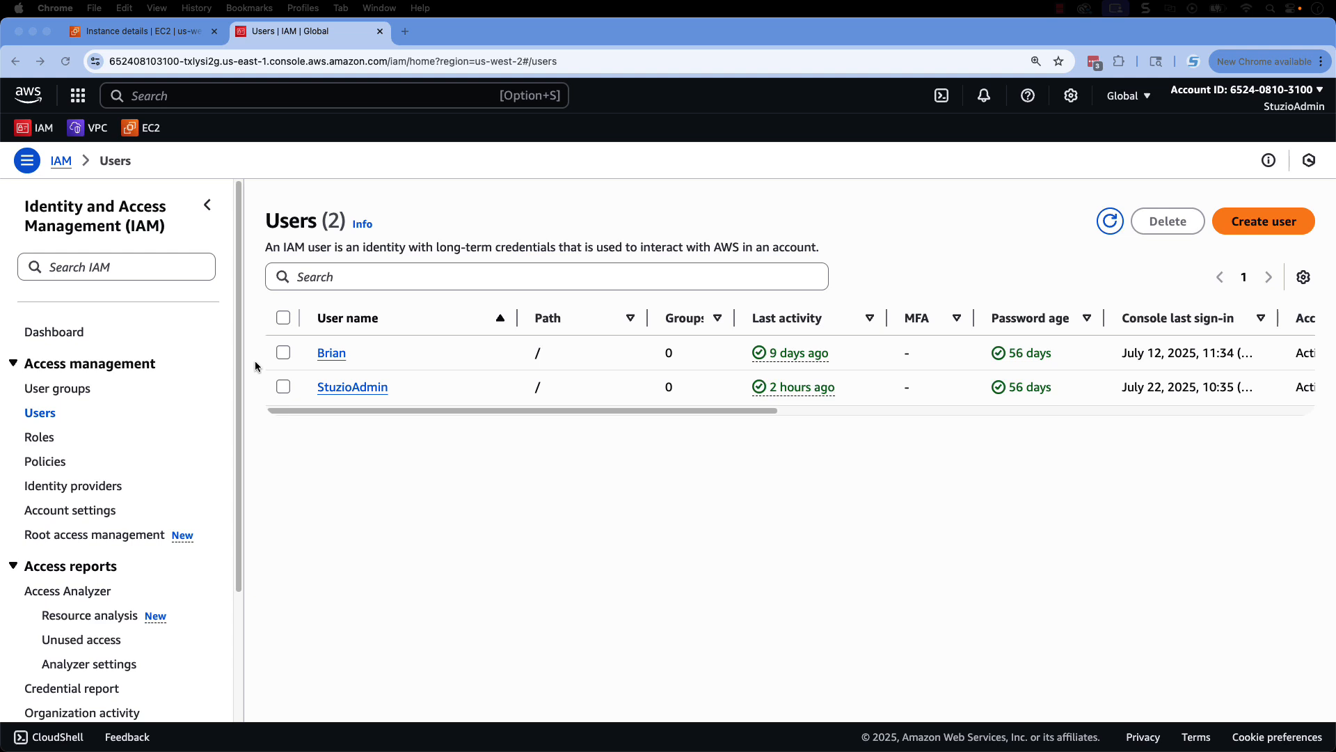
Open the non-admin IAM user's permissions and review the full JSON of the attached DemoSessionManagerUserPolicy
click(334, 353)
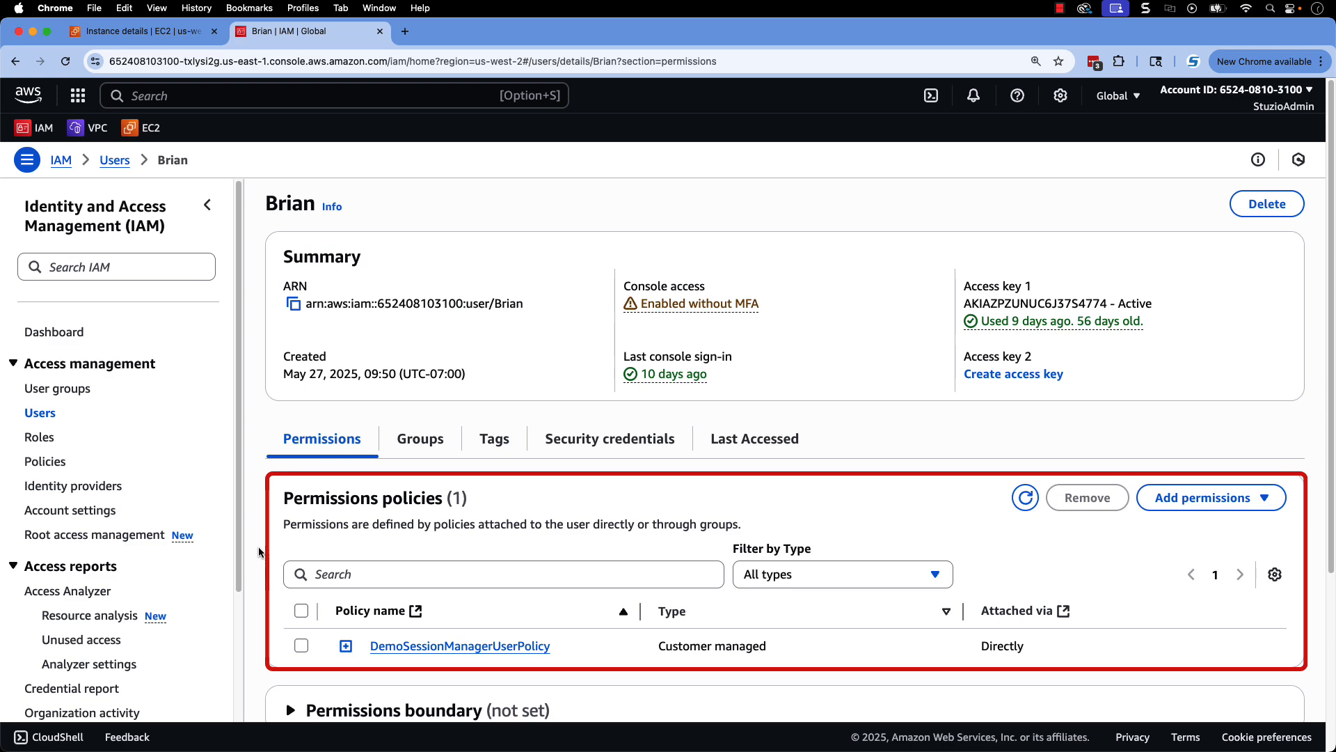
click(346, 646)
scroll(620, 585, down, 6)
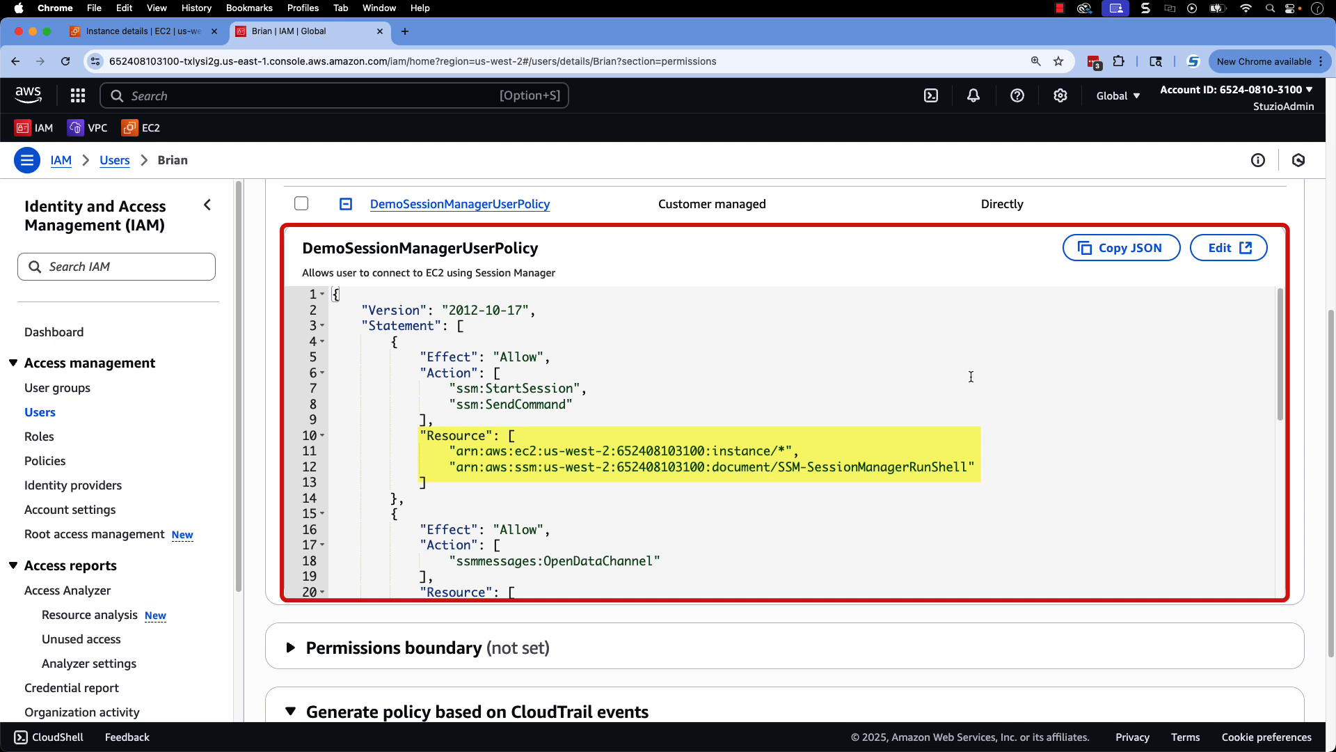
scroll(1119, 459, down, 10)
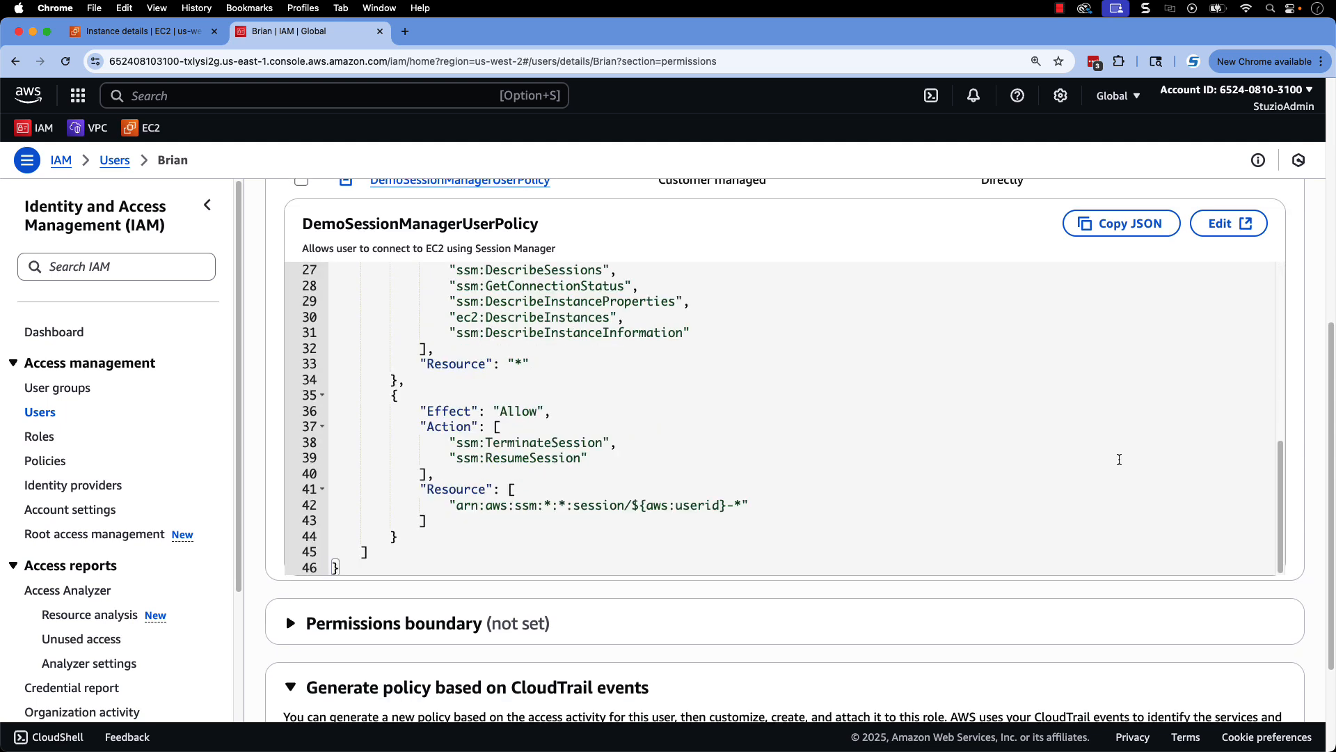
Add another console session and sign in as the non-admin IAM user with the prefilled credentials
click(1207, 91)
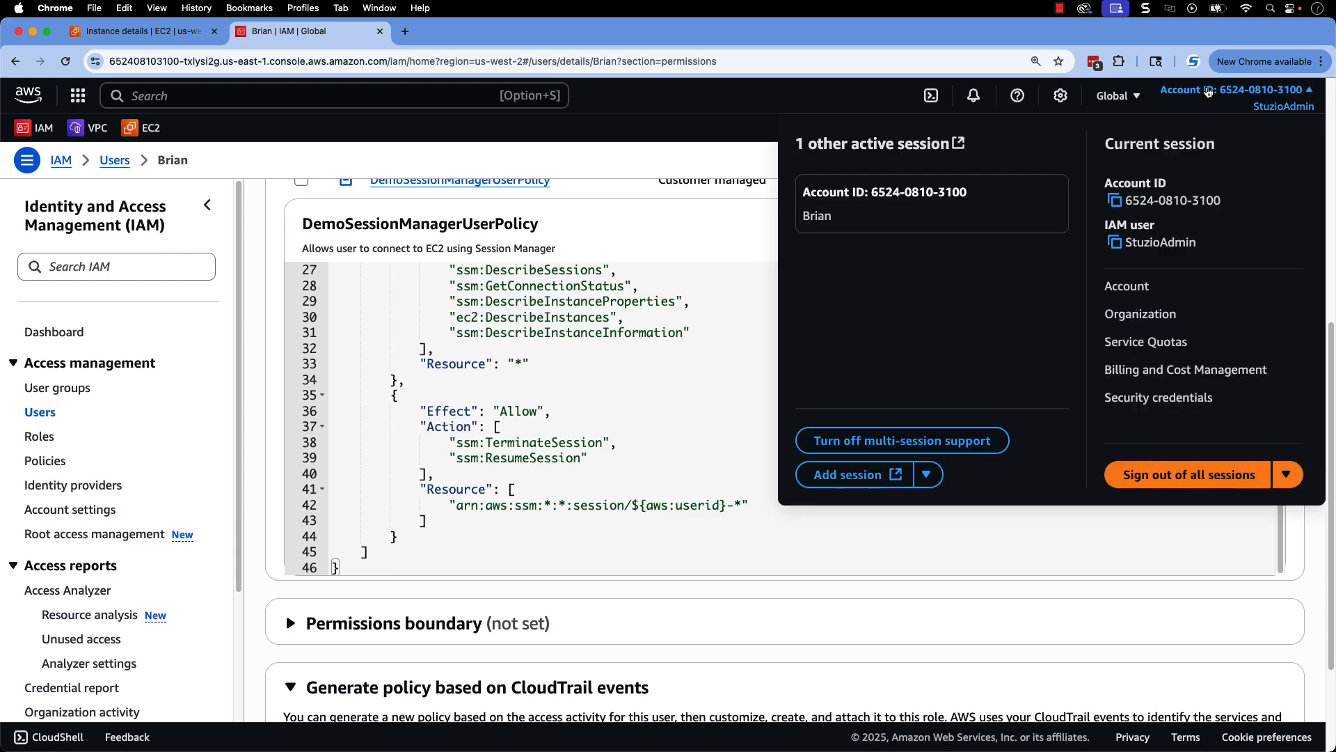
click(855, 475)
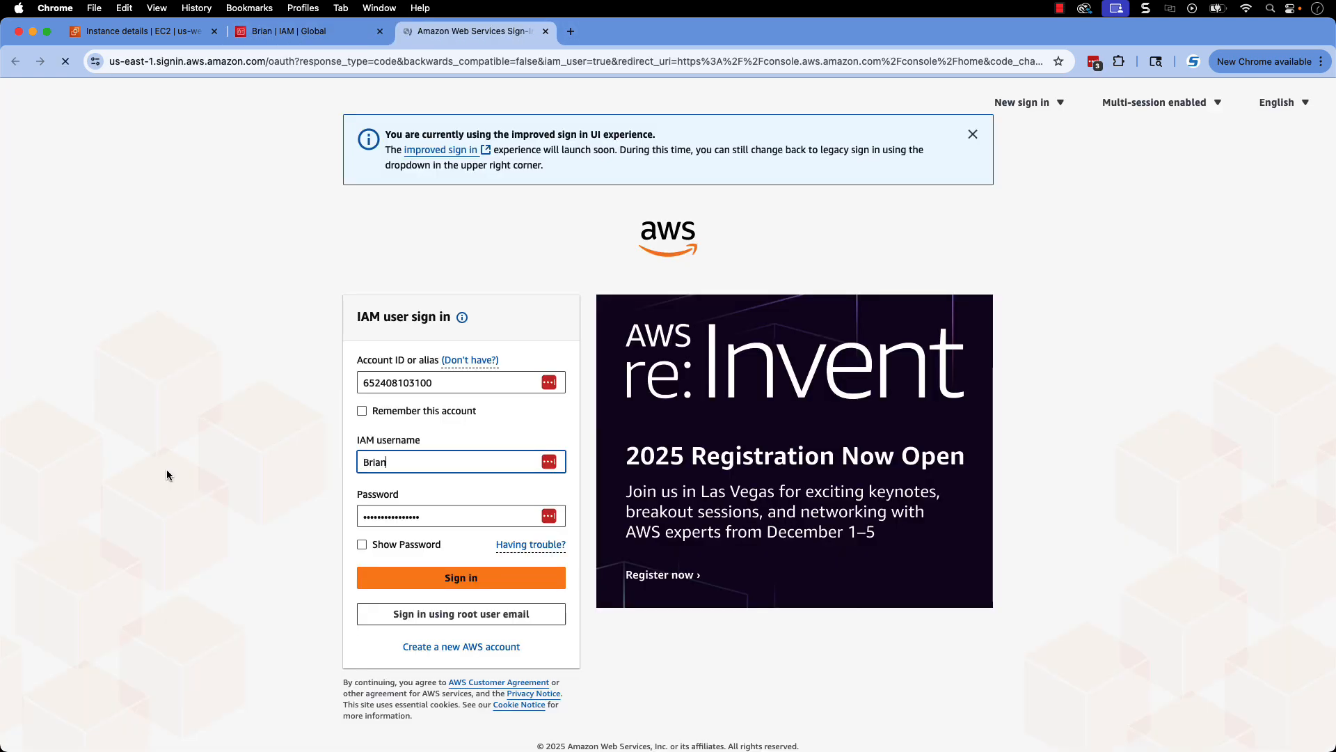
click(474, 579)
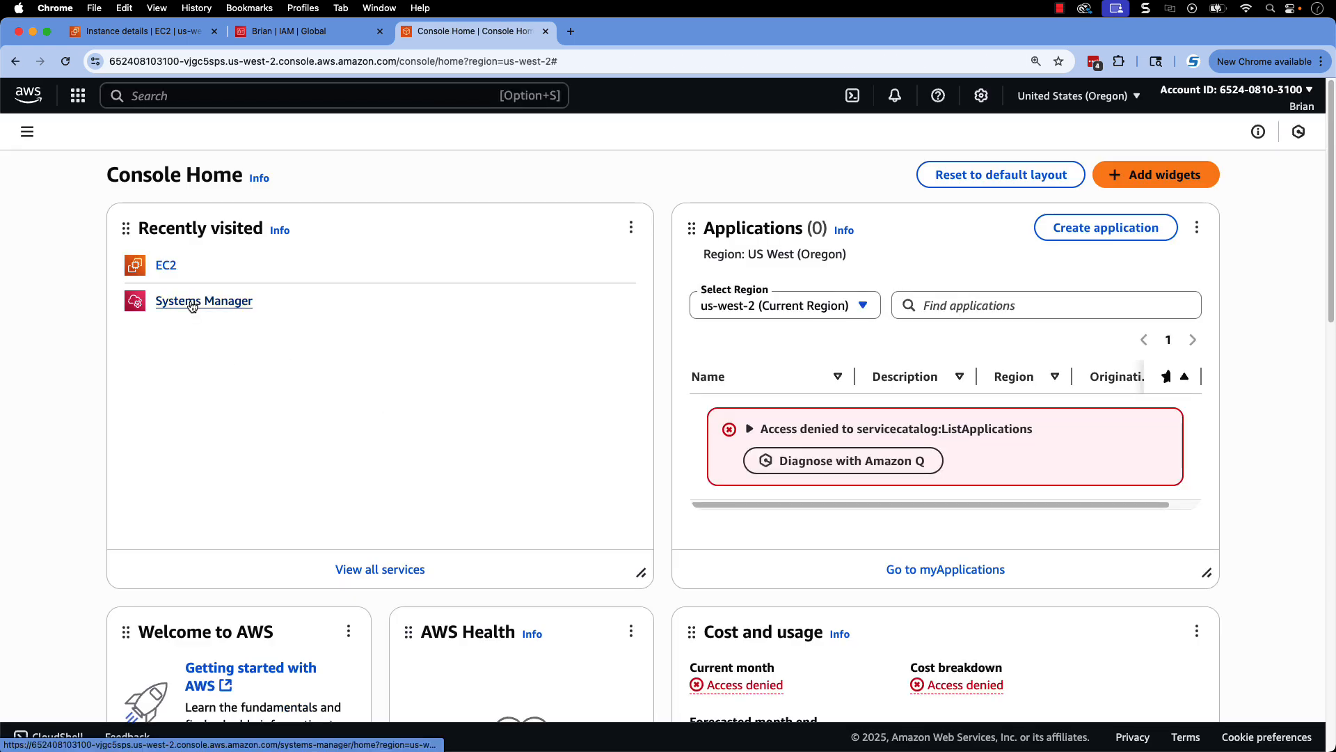
Start a terminal session on the DemoPublicWindows node from Fleet Manager in Systems Manager
click(194, 304)
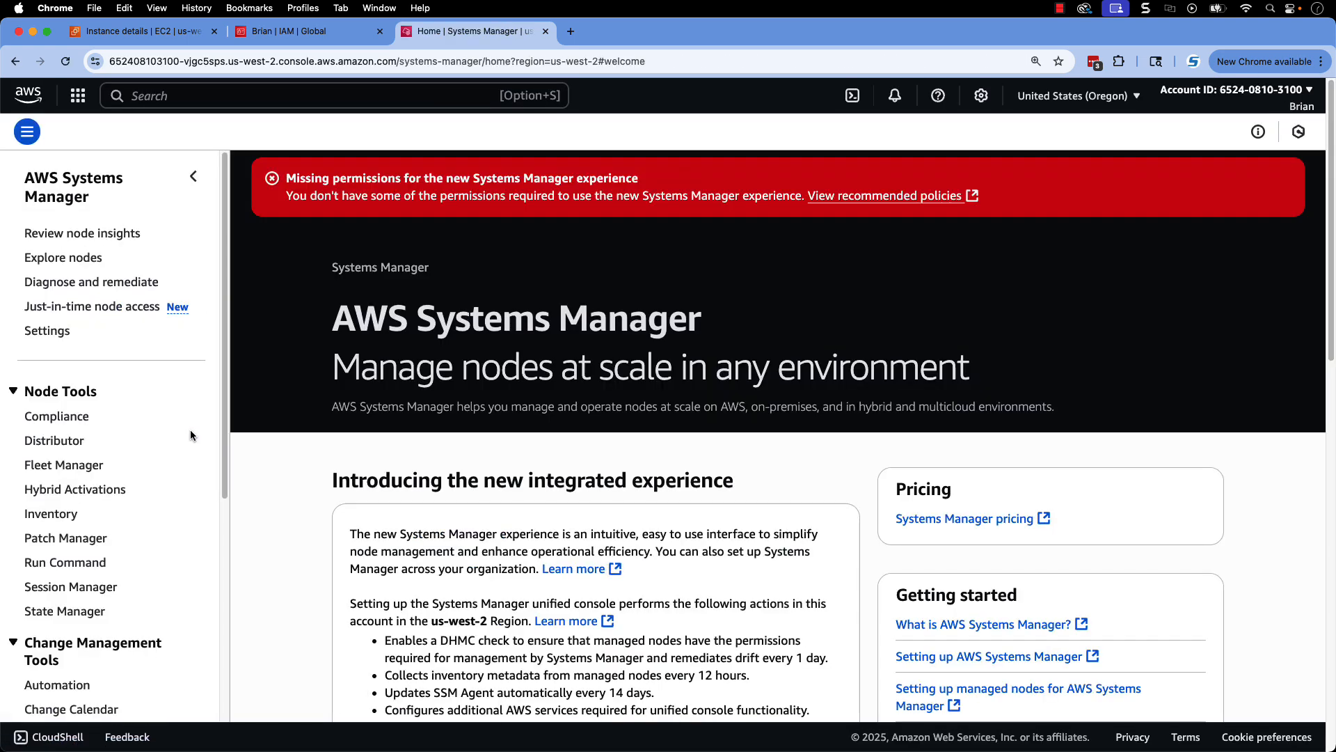
click(65, 465)
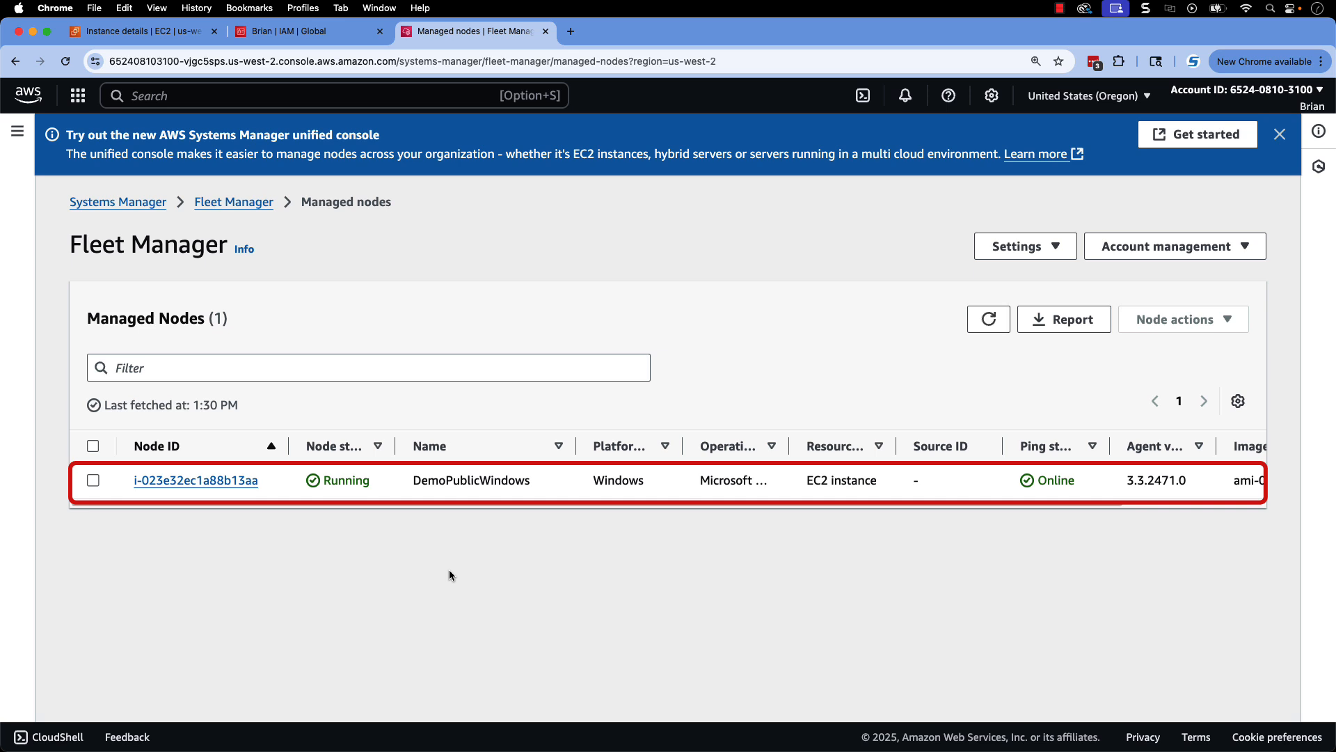
click(93, 480)
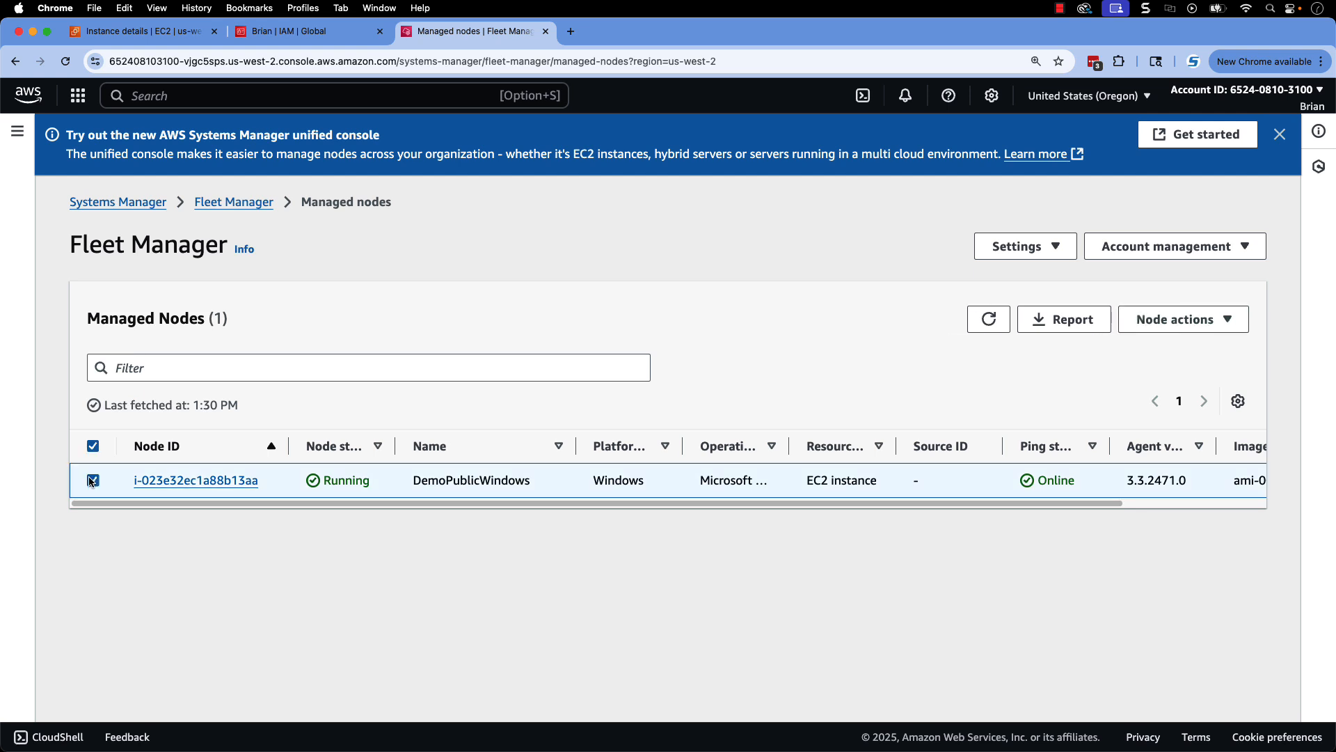
click(1227, 319)
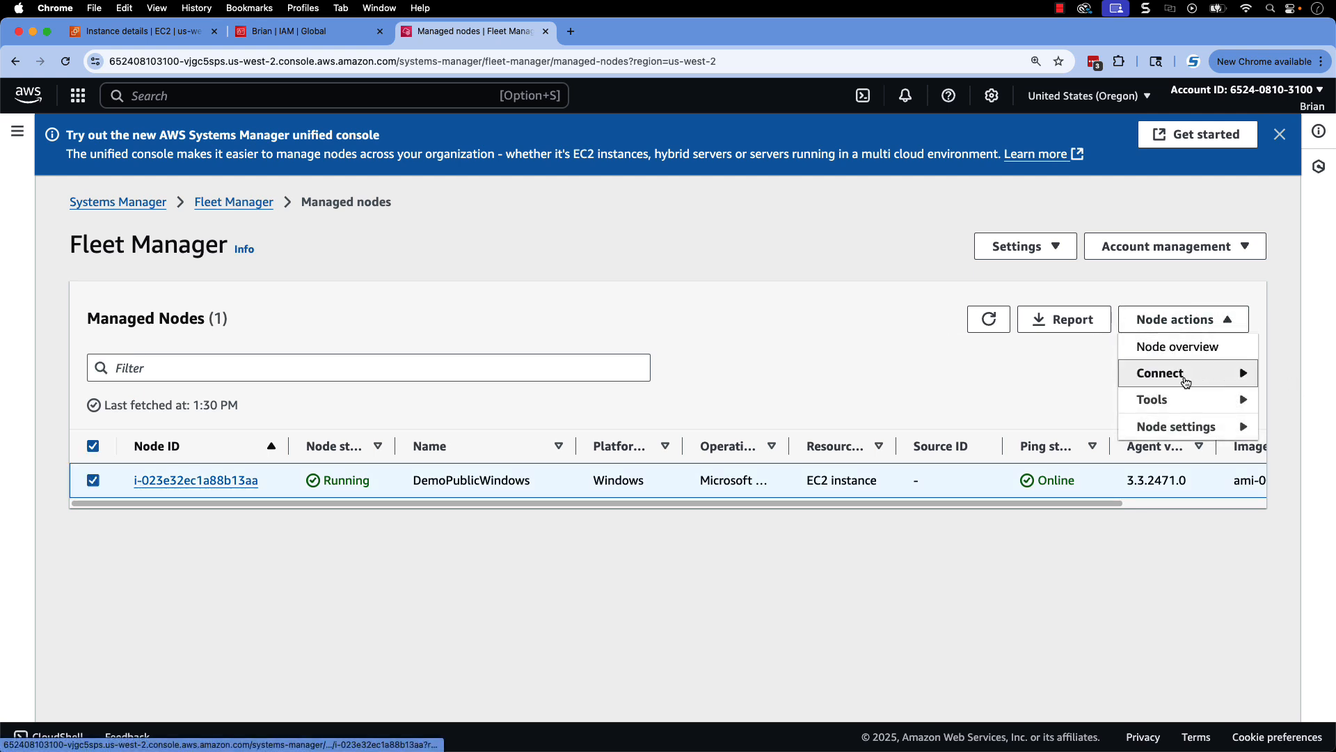
mouse_move(1185, 382)
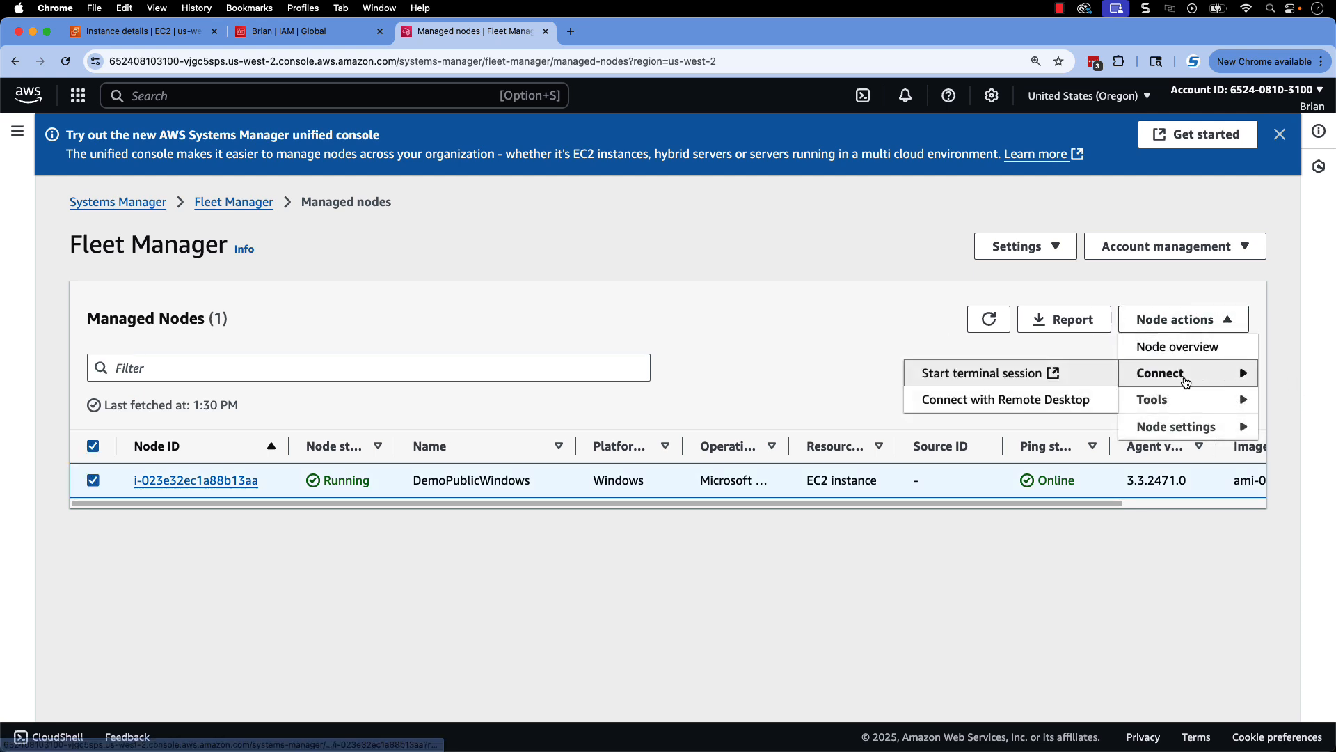
click(1082, 377)
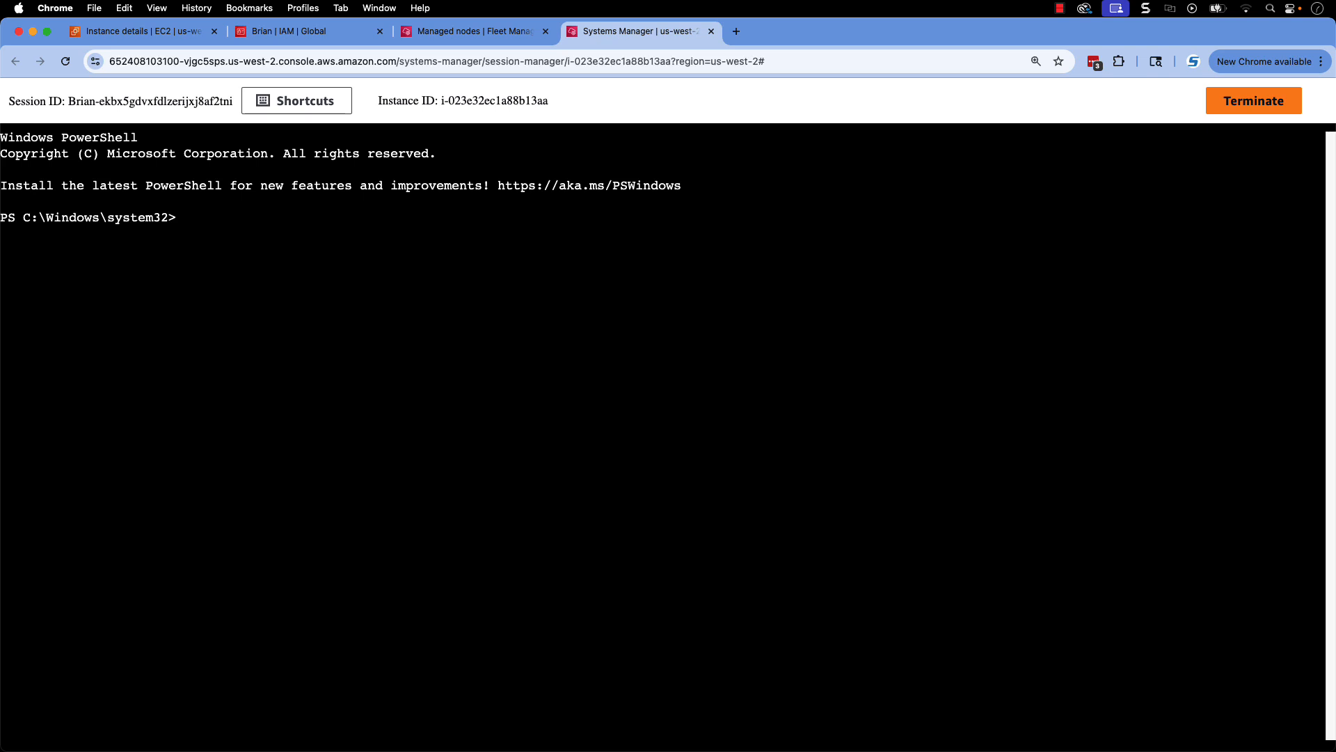
Run hostname and ipconfig in the PowerShell session, and terminate the session
text(hostname)
key(Return)
text(ipcon)
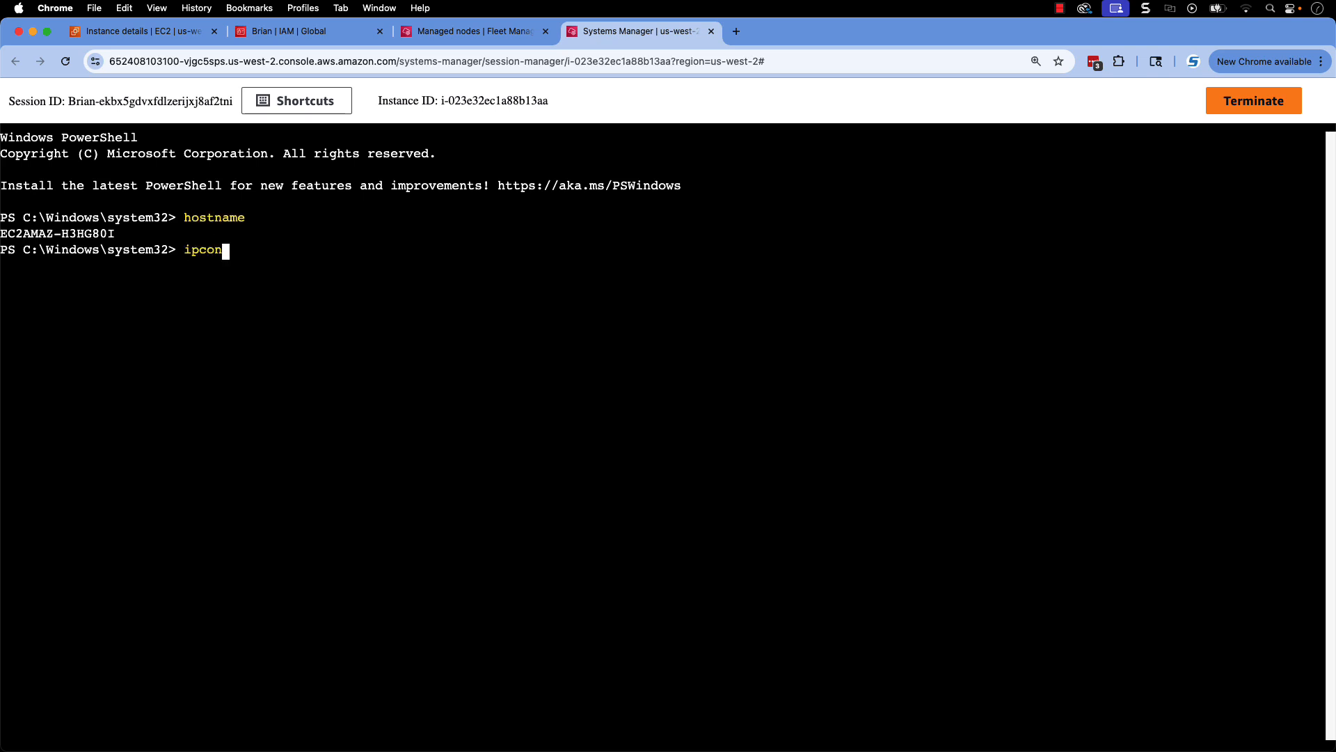
text(fig)
key(Return)
click(1254, 100)
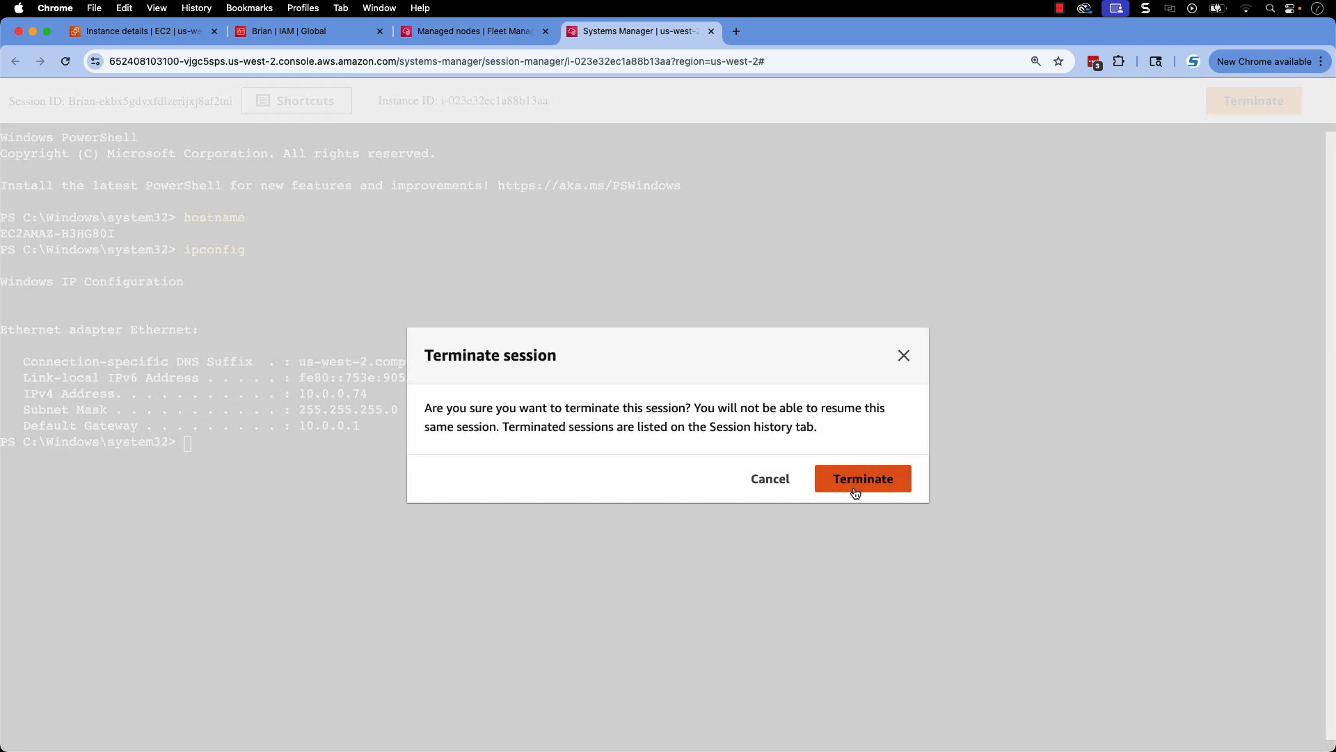
click(862, 479)
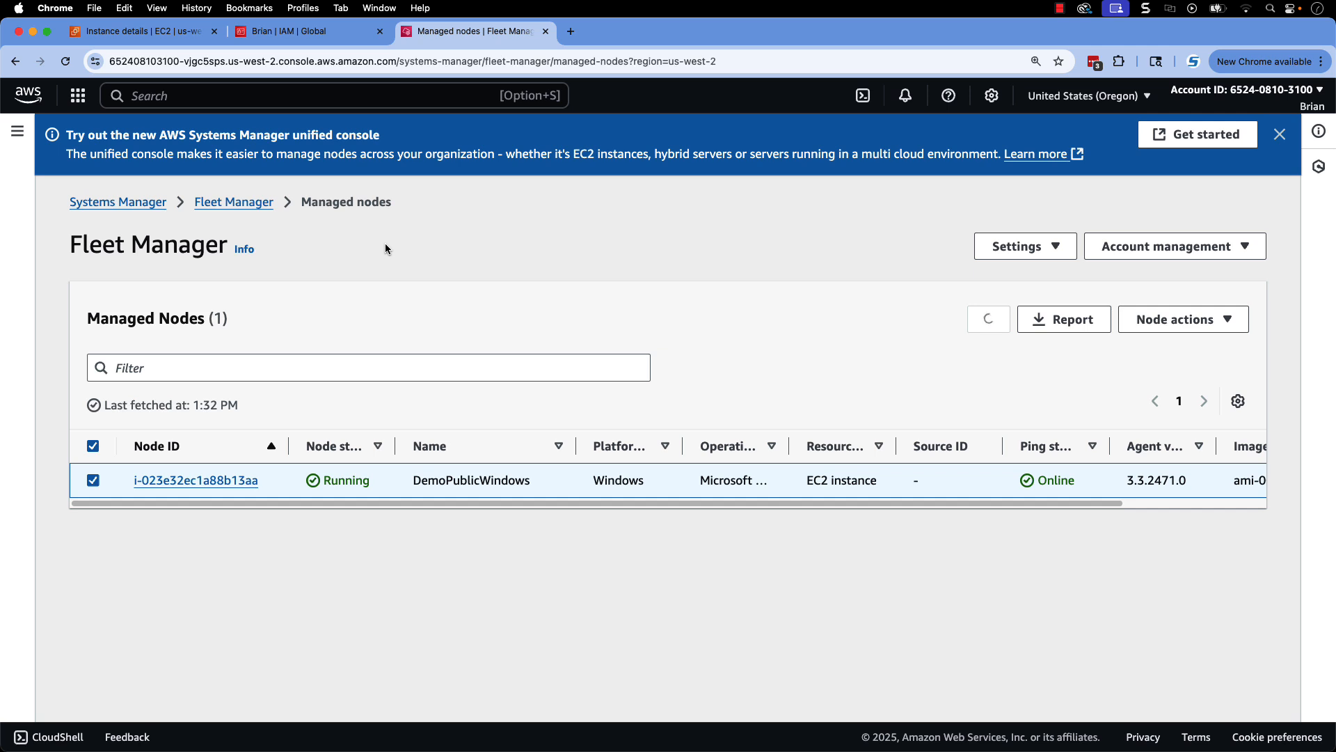
Start a new session from Session Manager with DemoPublicWindows as the target instance
click(19, 133)
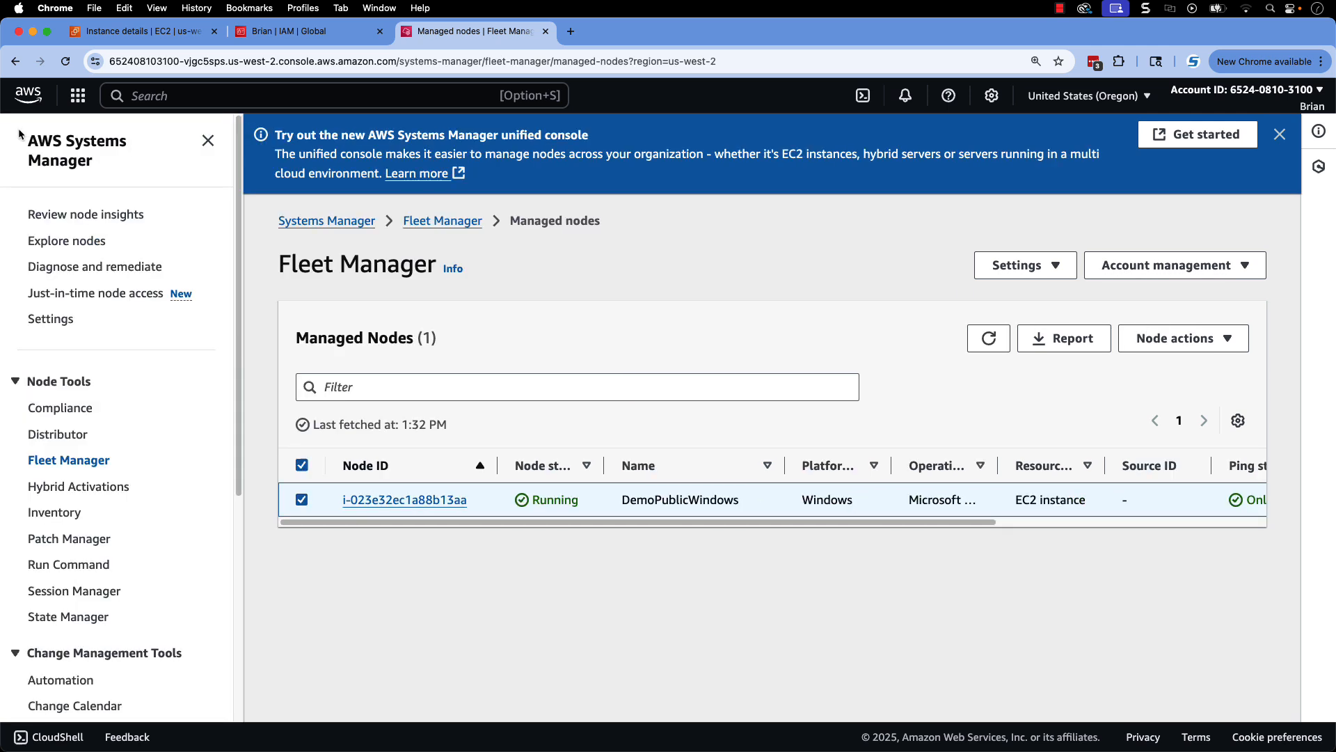
click(55, 593)
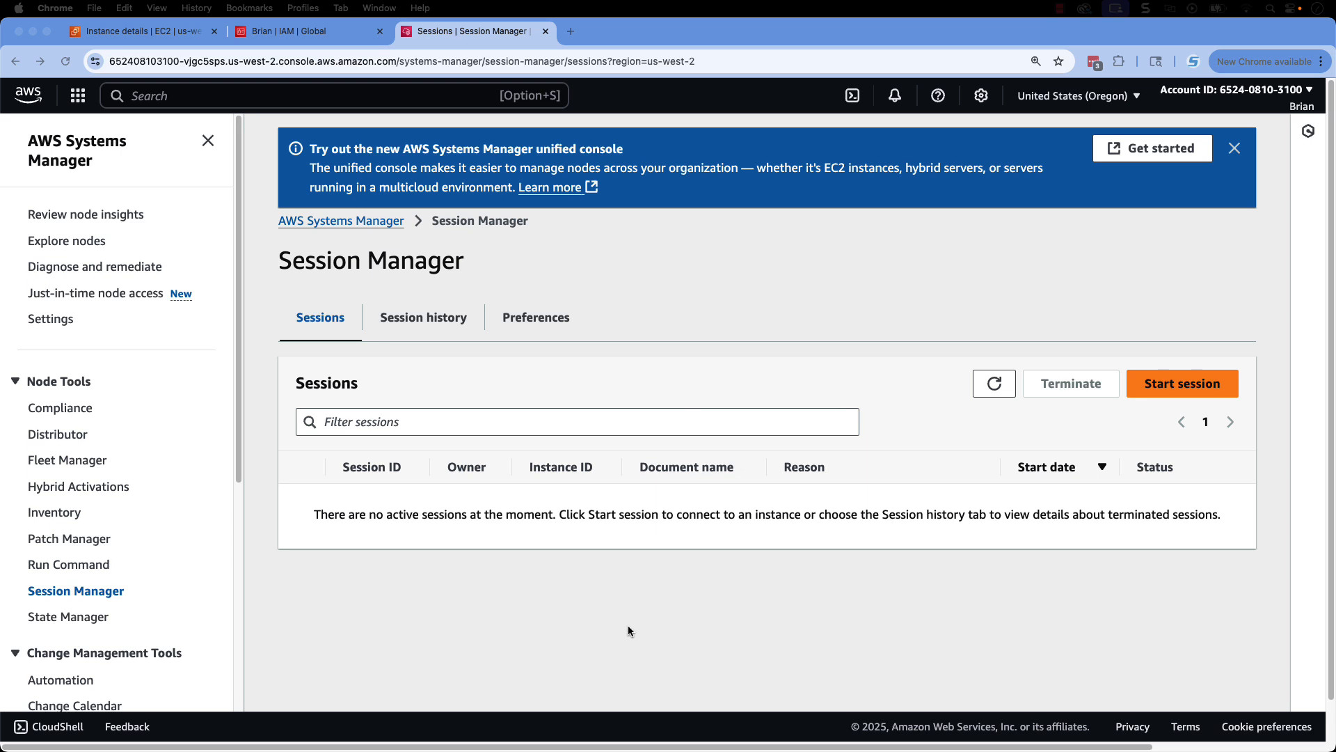
click(1178, 384)
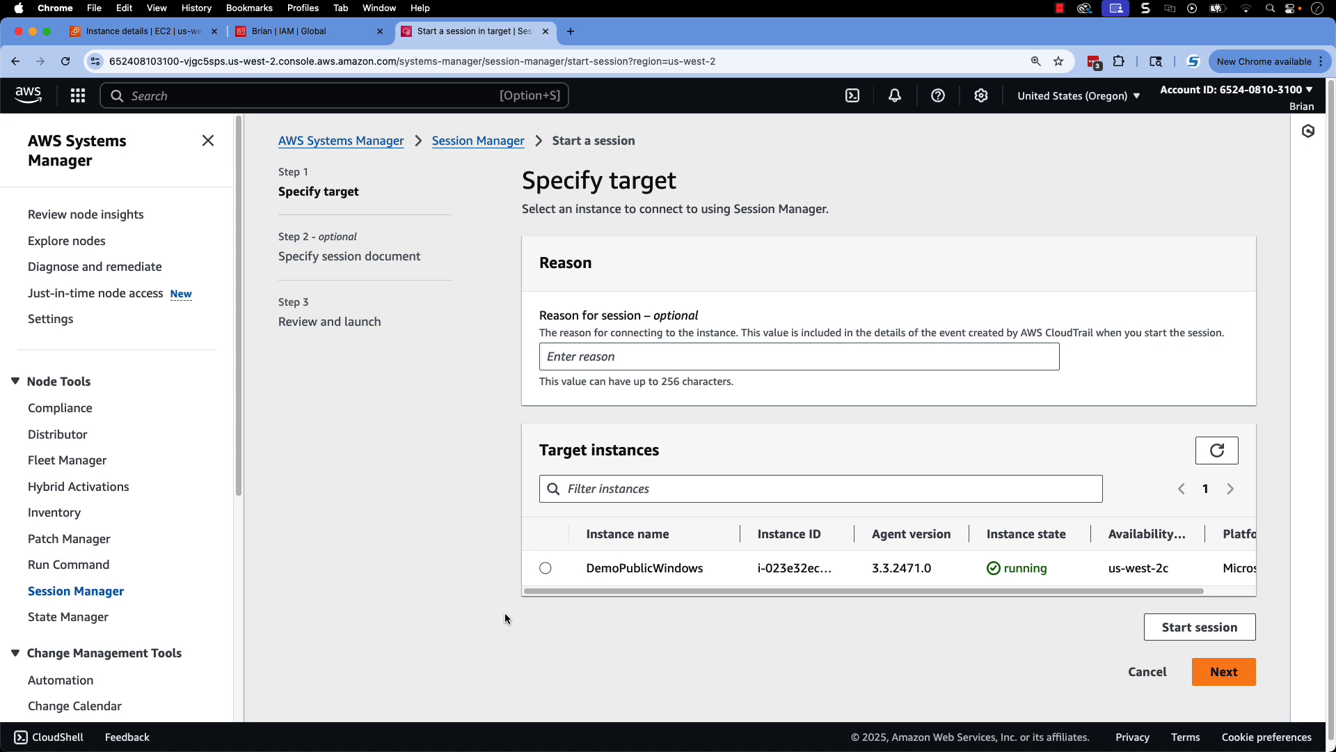
click(545, 568)
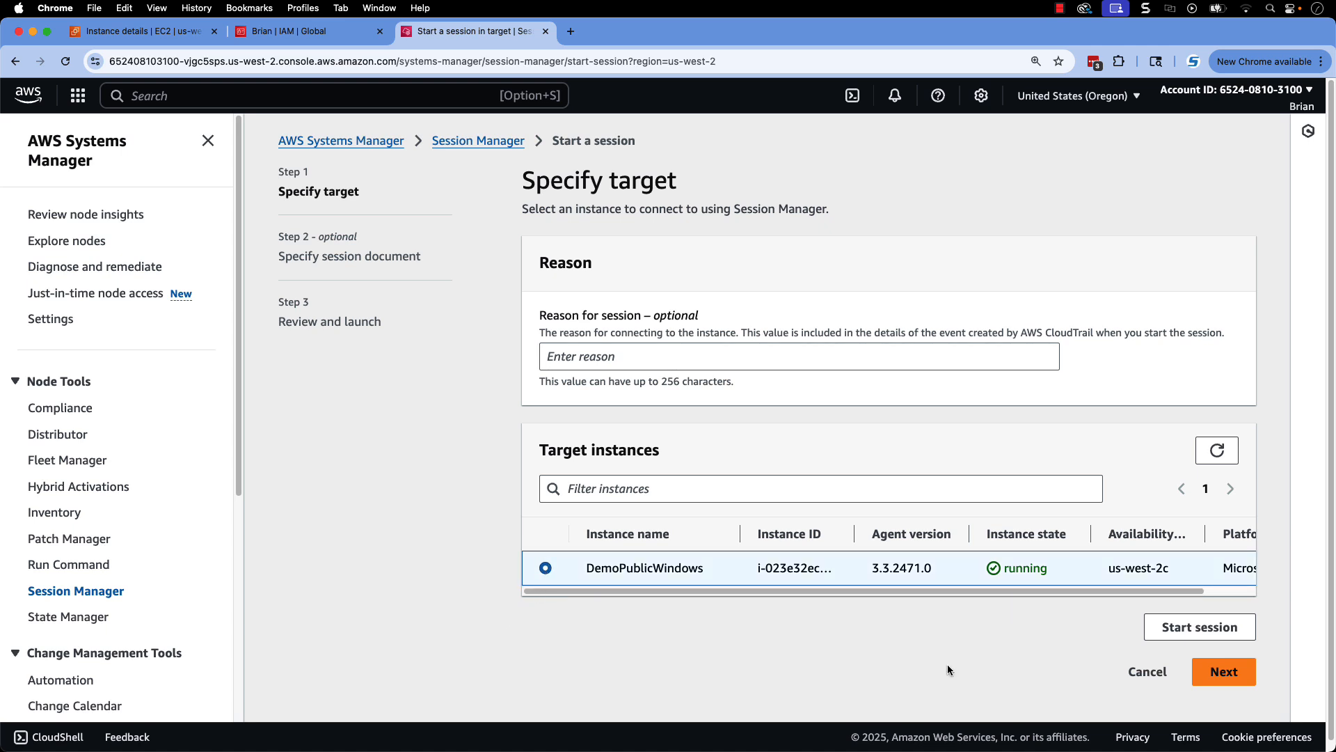
click(1183, 626)
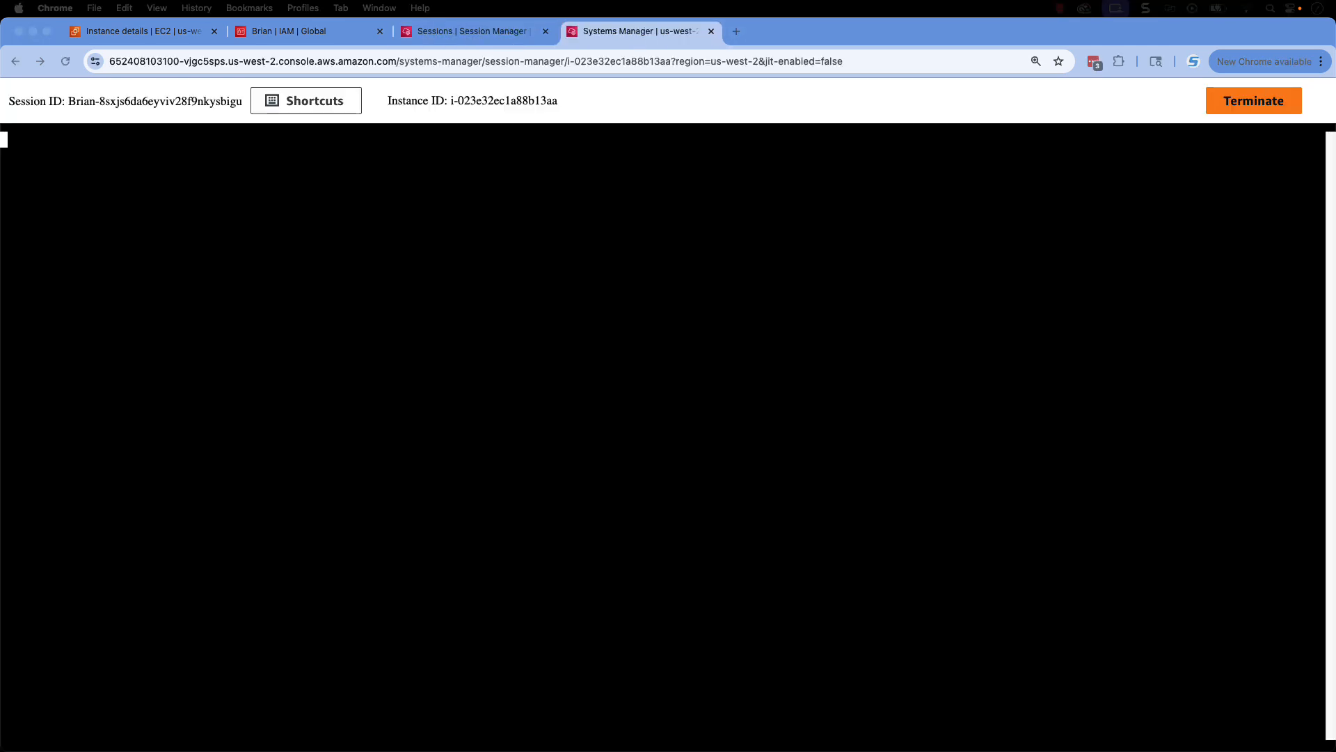
Run ipconfig in the session started from Session Manager and terminate that session
click(415, 374)
text(ipconfig)
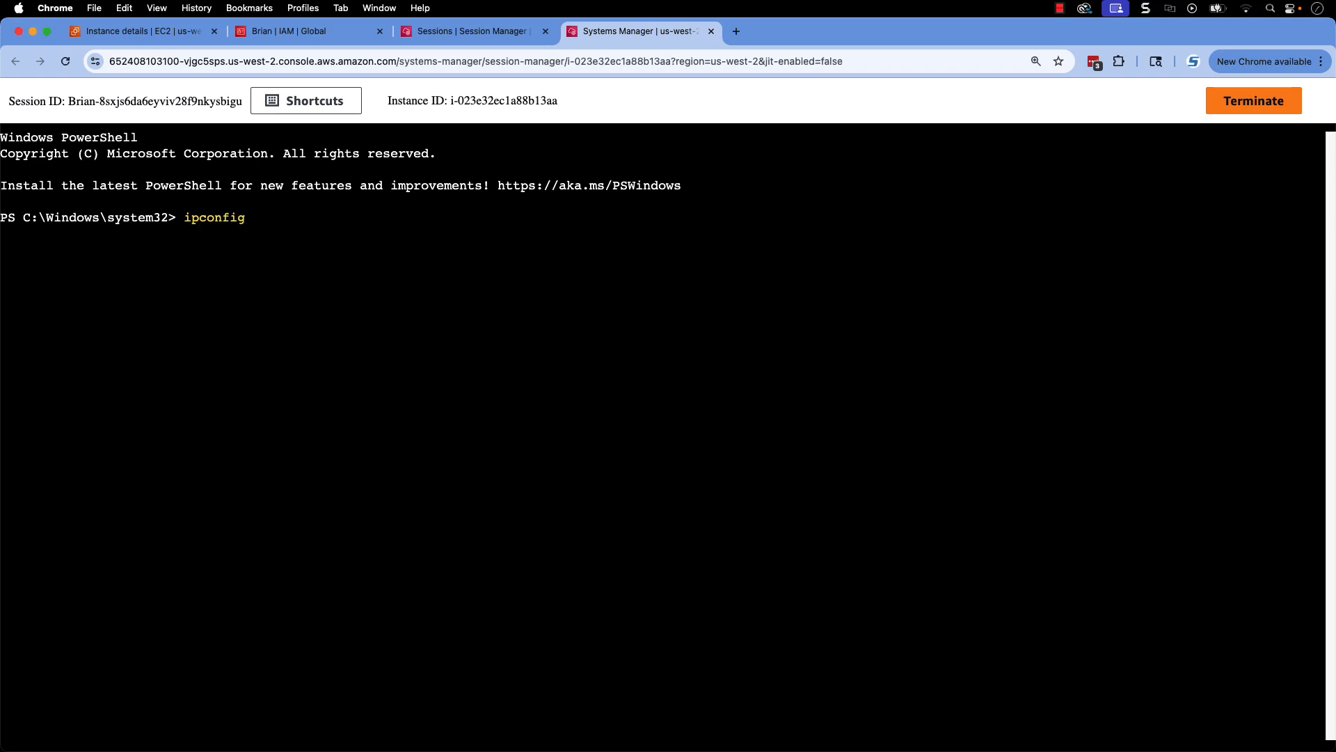
key(Return)
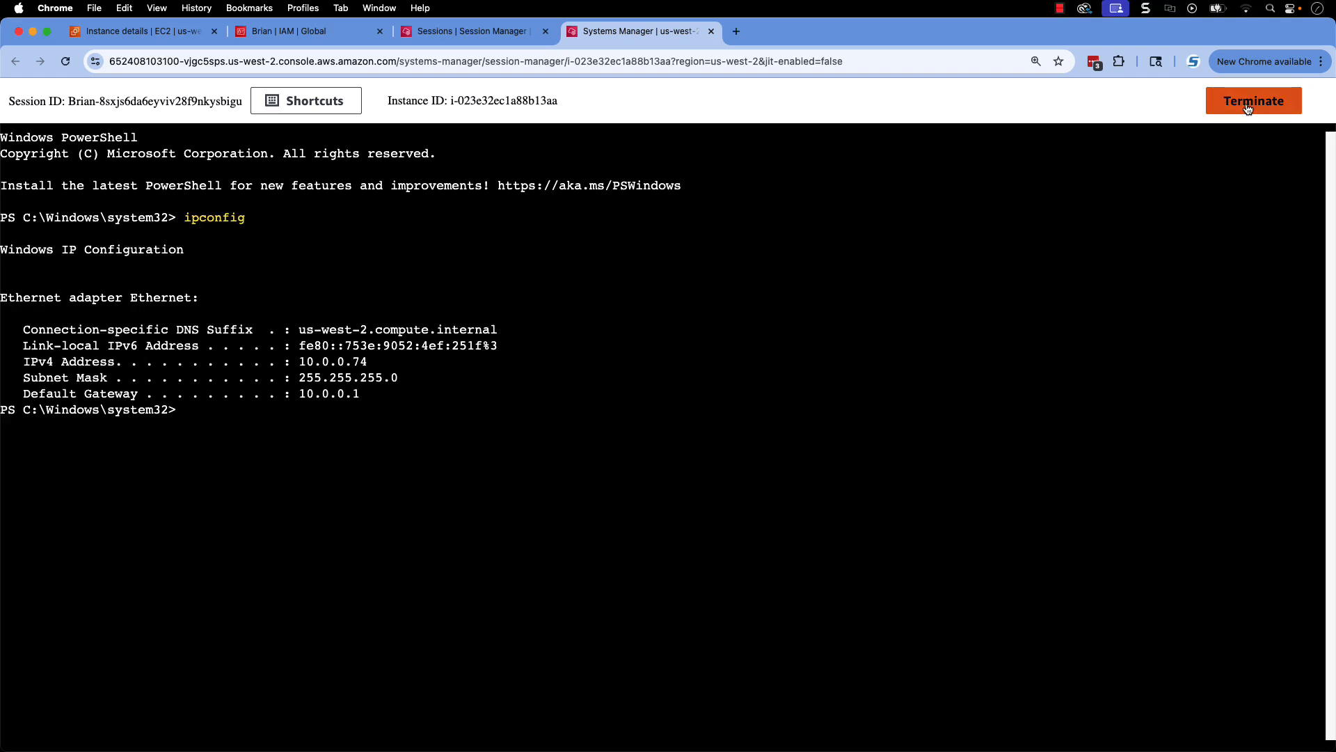
click(1253, 102)
click(875, 485)
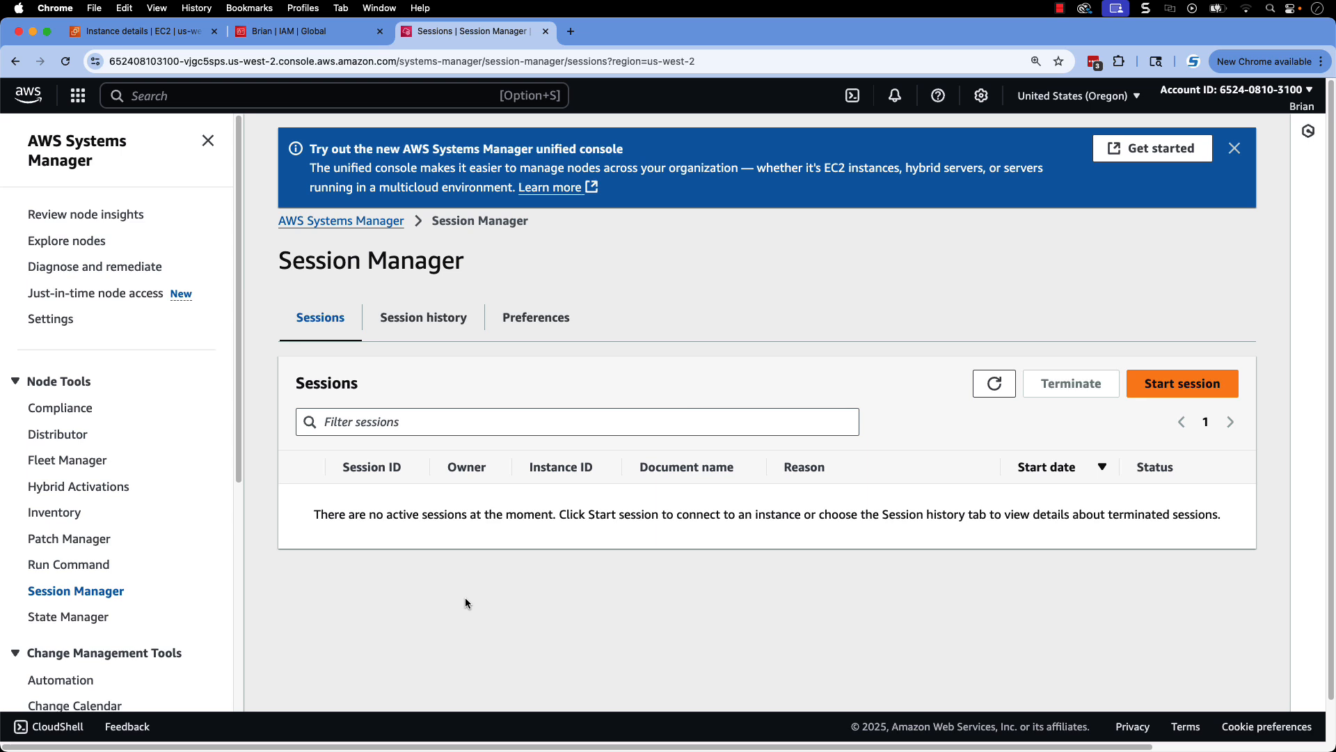
Connect to the DemoPublicWindows instance from the EC2 instances list using the Session Manager option
key(alt+s)
text(ec2)
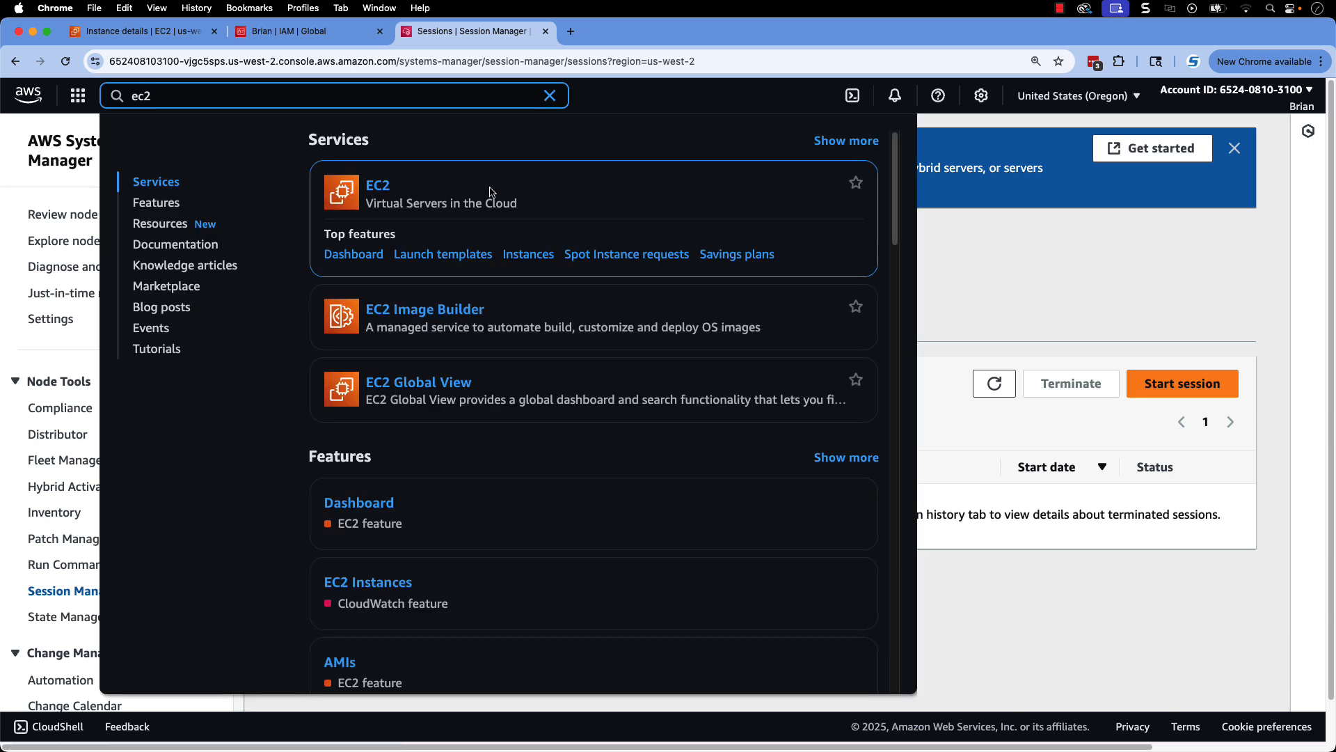
click(490, 192)
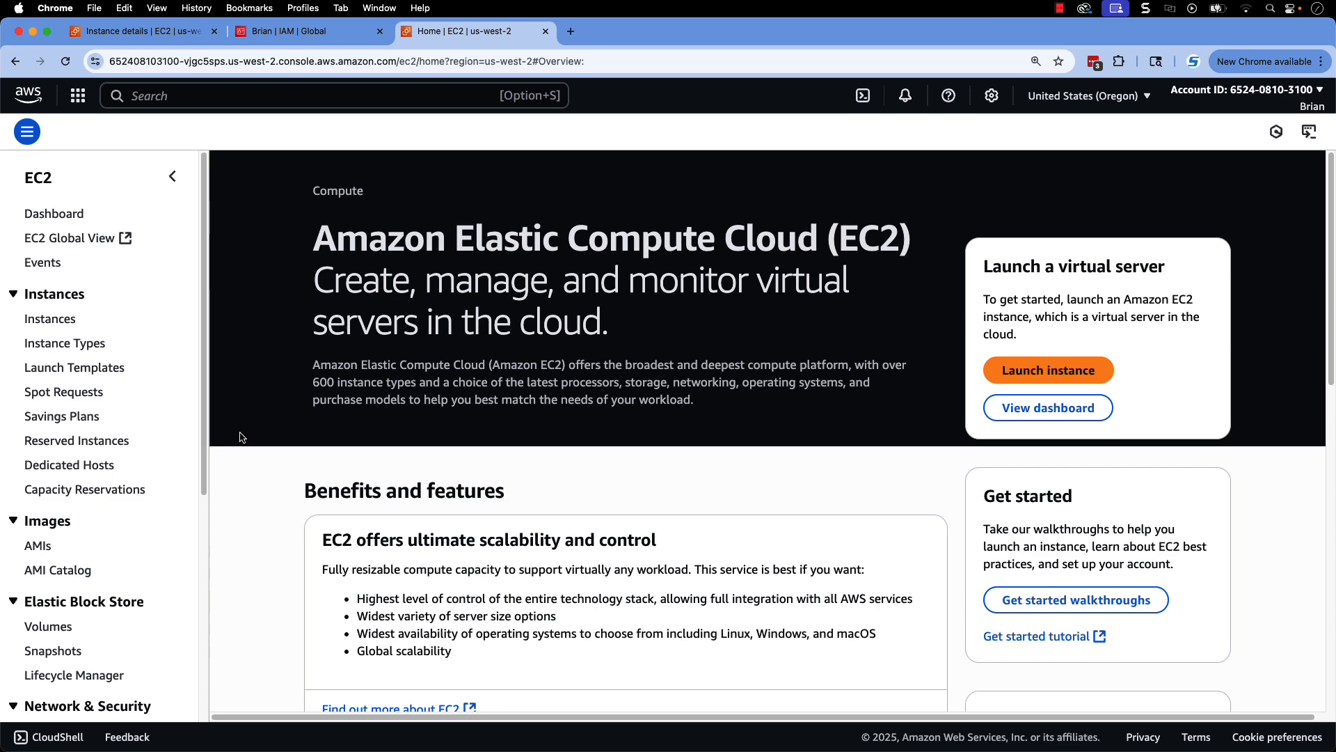
click(49, 318)
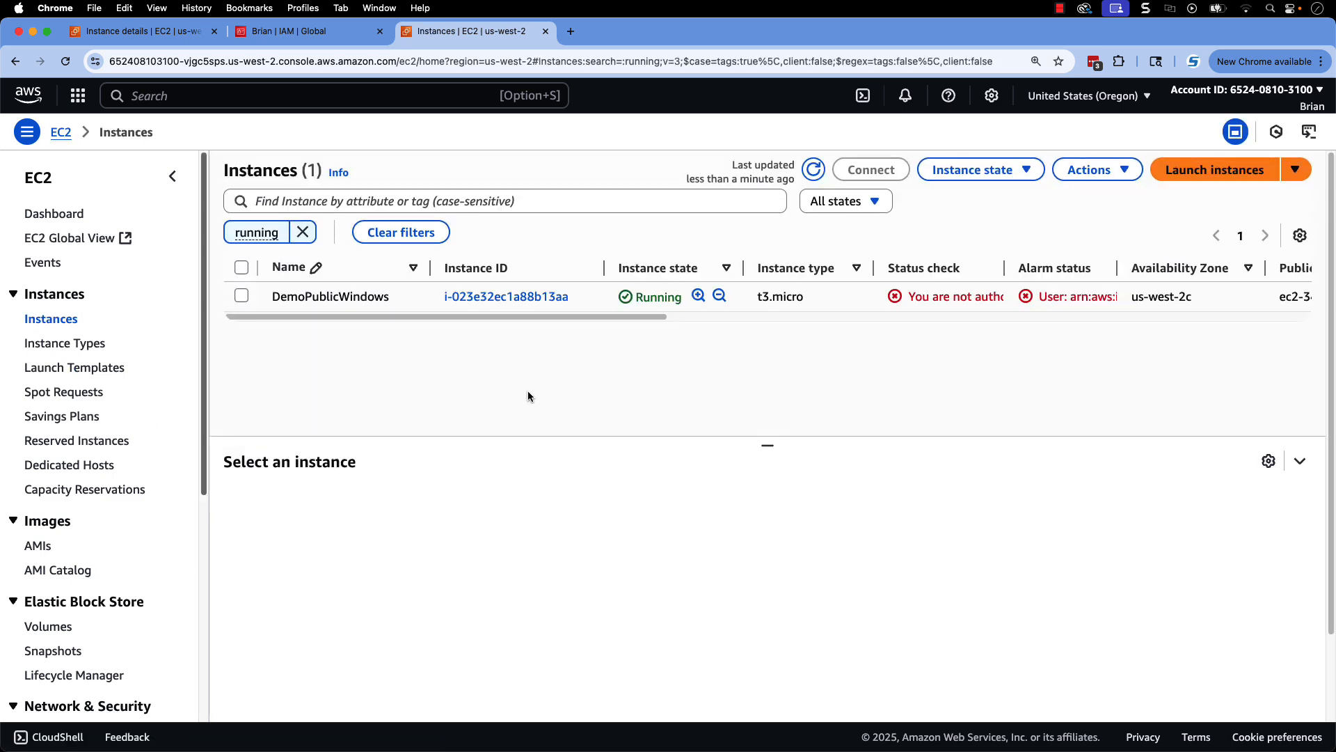
click(240, 296)
click(870, 239)
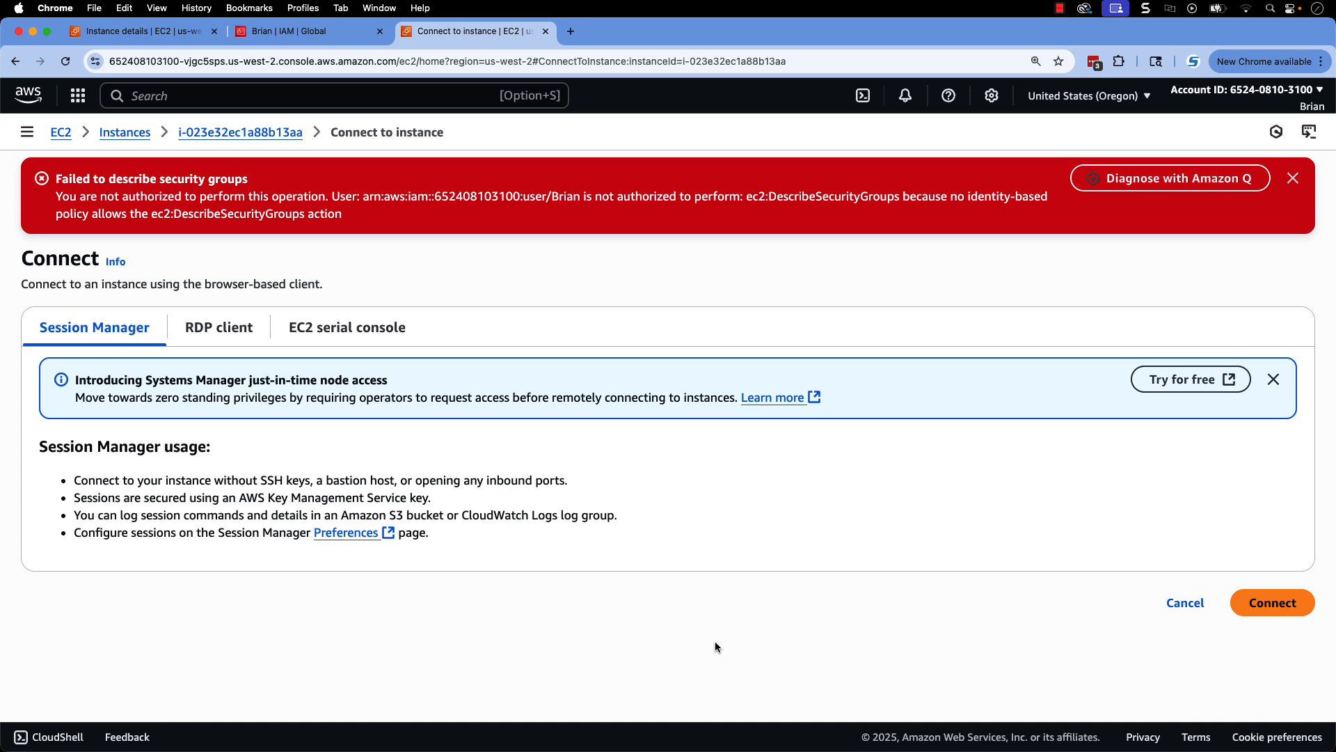
click(1259, 603)
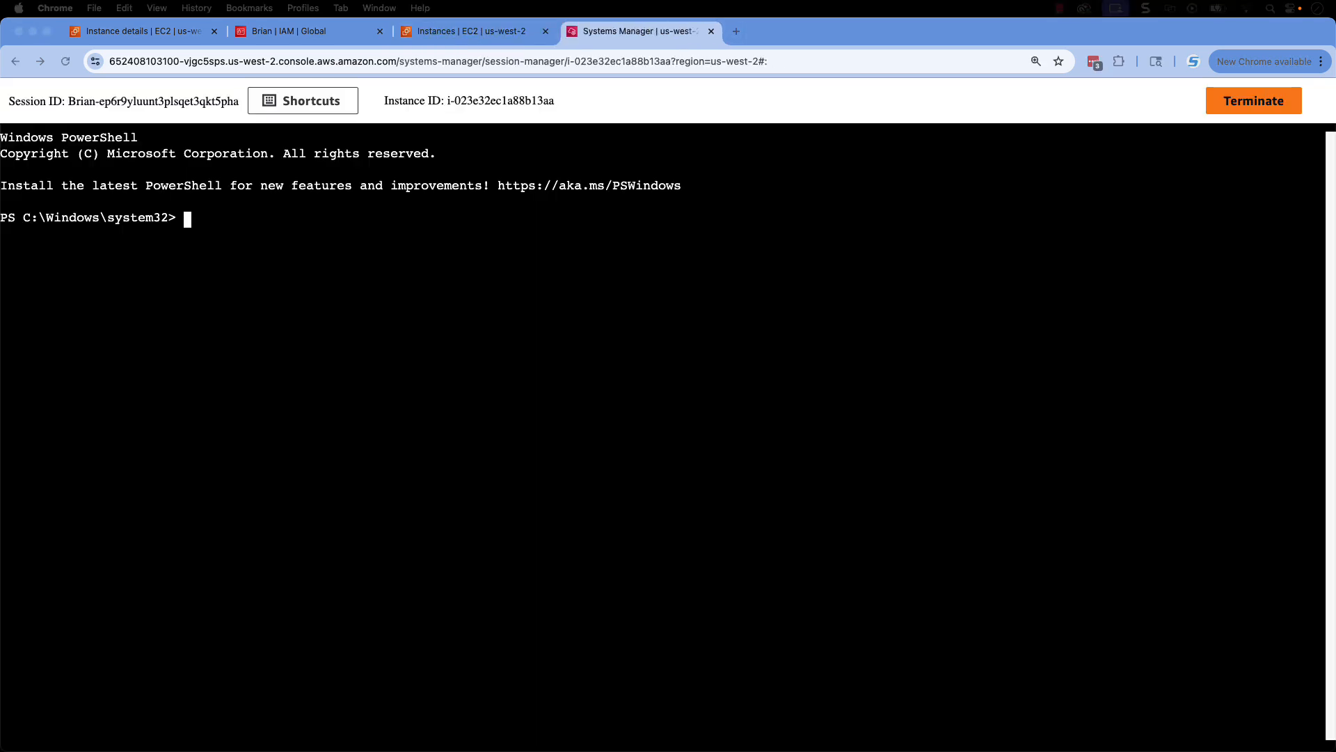
Run ipconfig in the session opened from EC2 and terminate that session
text(ipconfig)
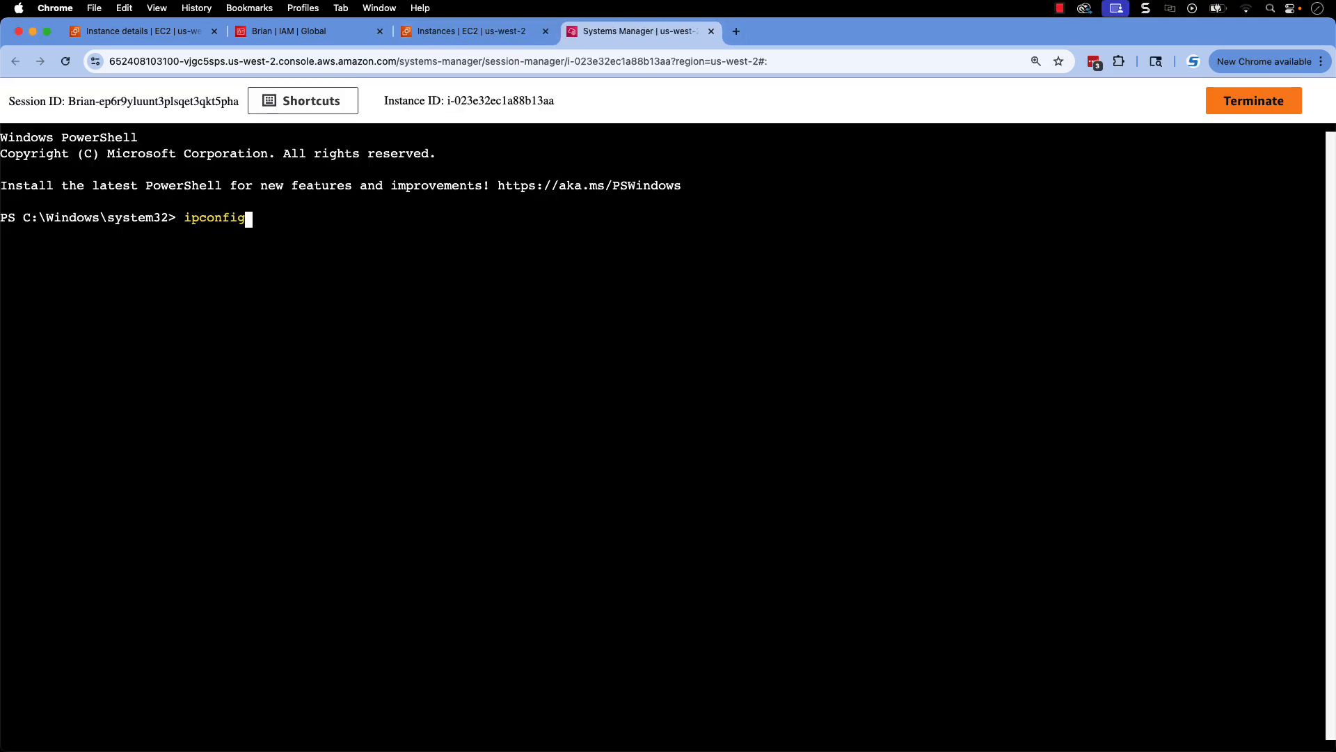
key(Return)
click(1264, 102)
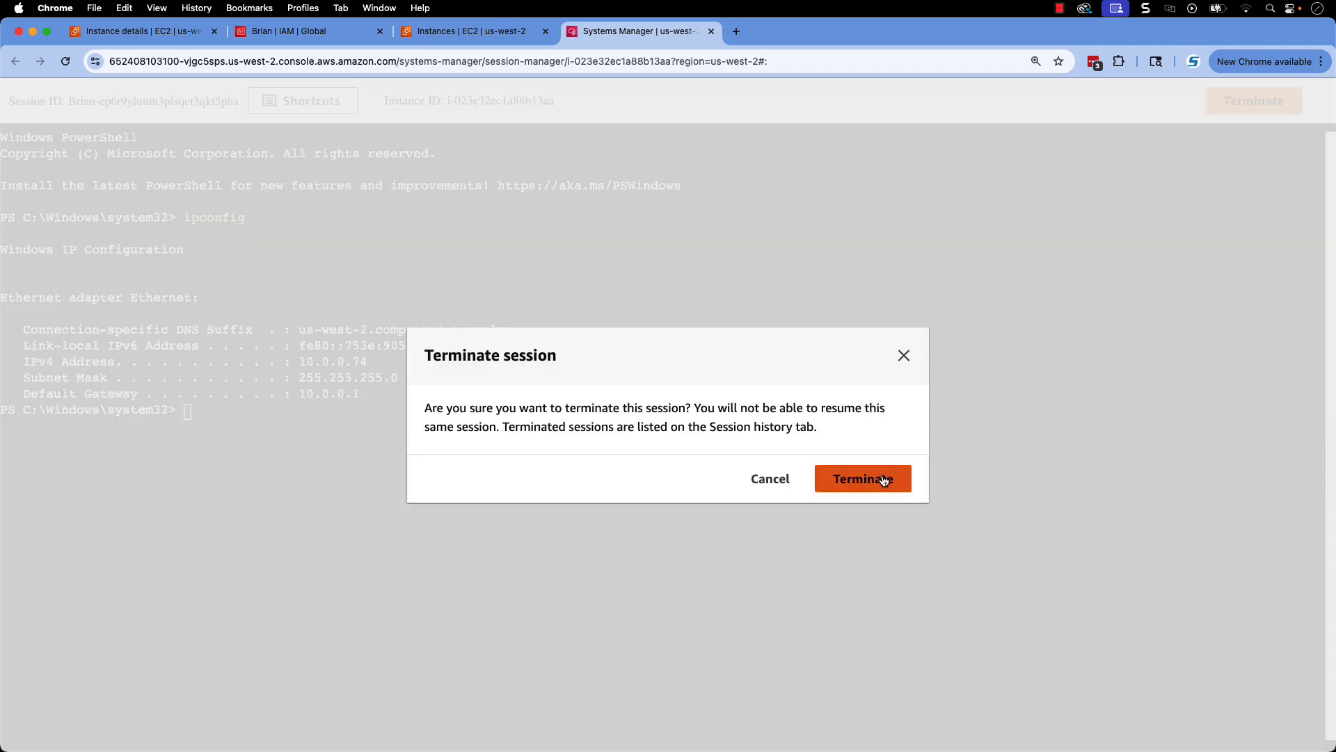
click(862, 478)
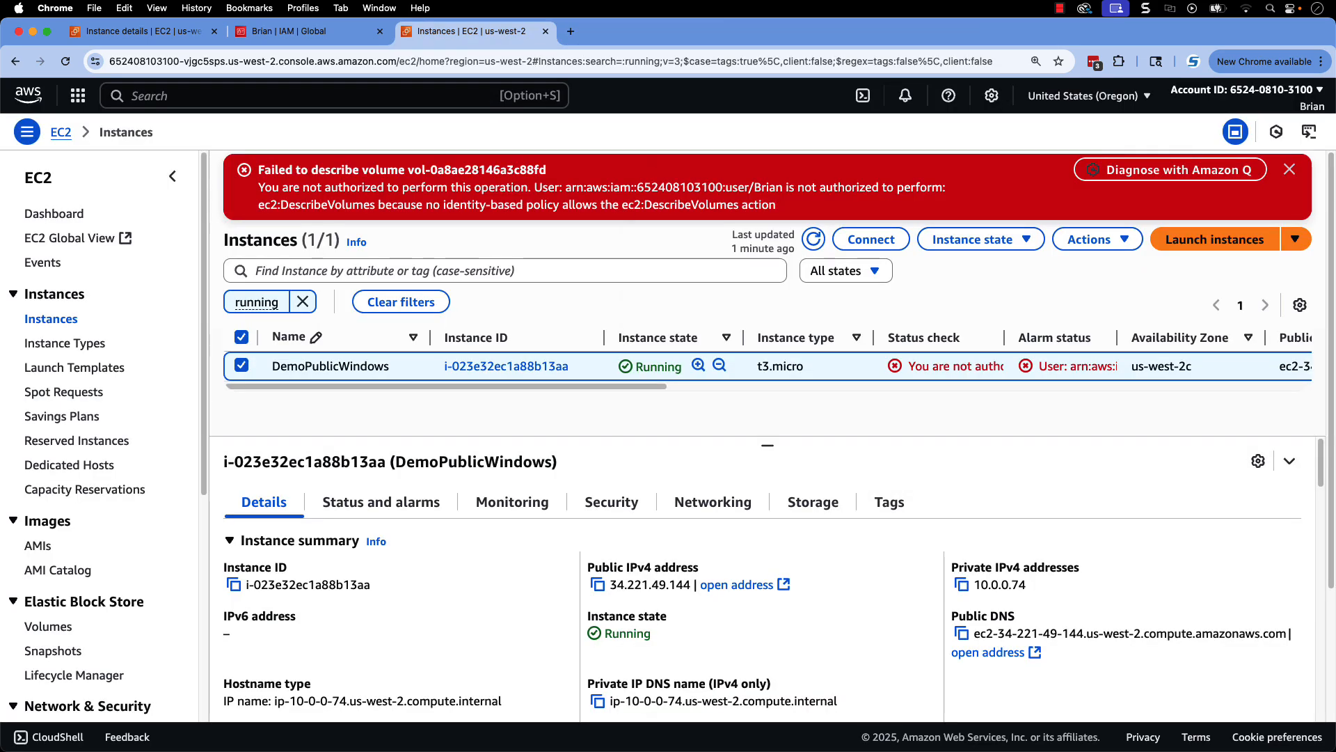
Switch to the Terminal app and check the installed AWS CLI version with aws --version
key(super+Tab)
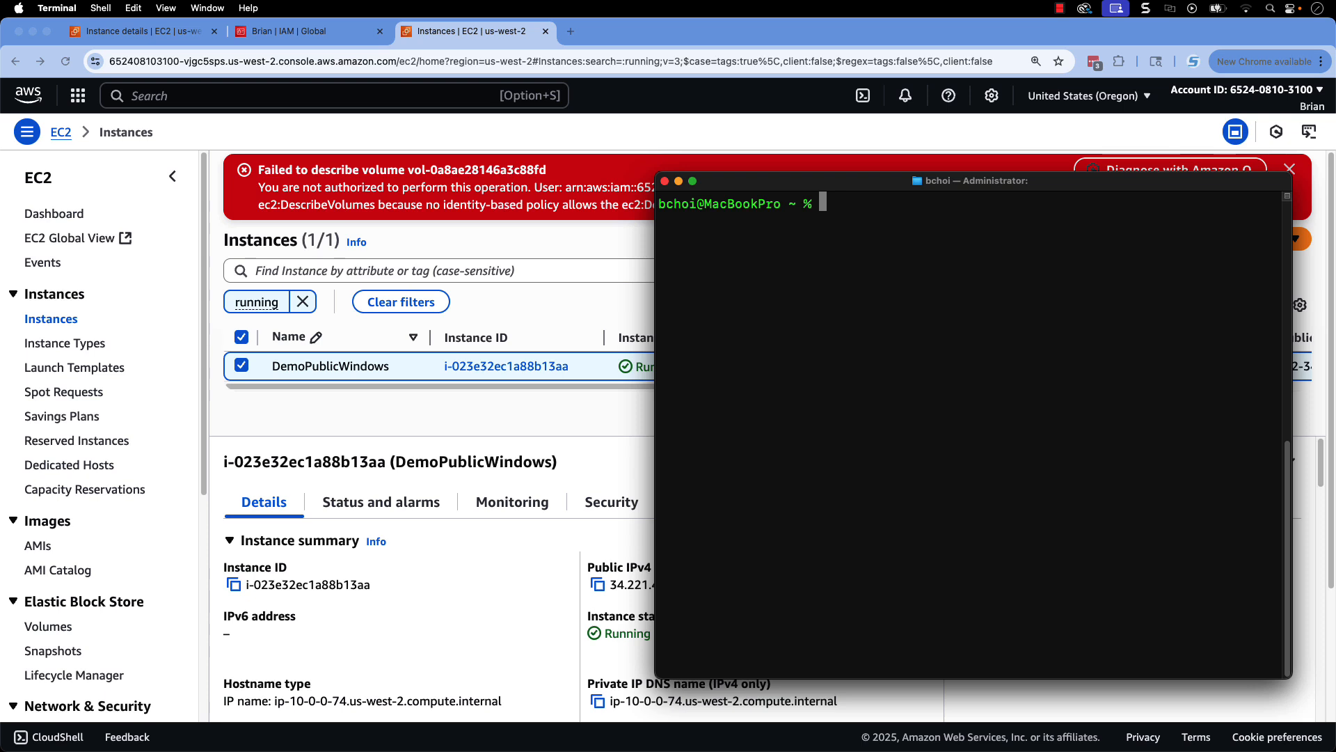
text(aws --version)
key(Return)
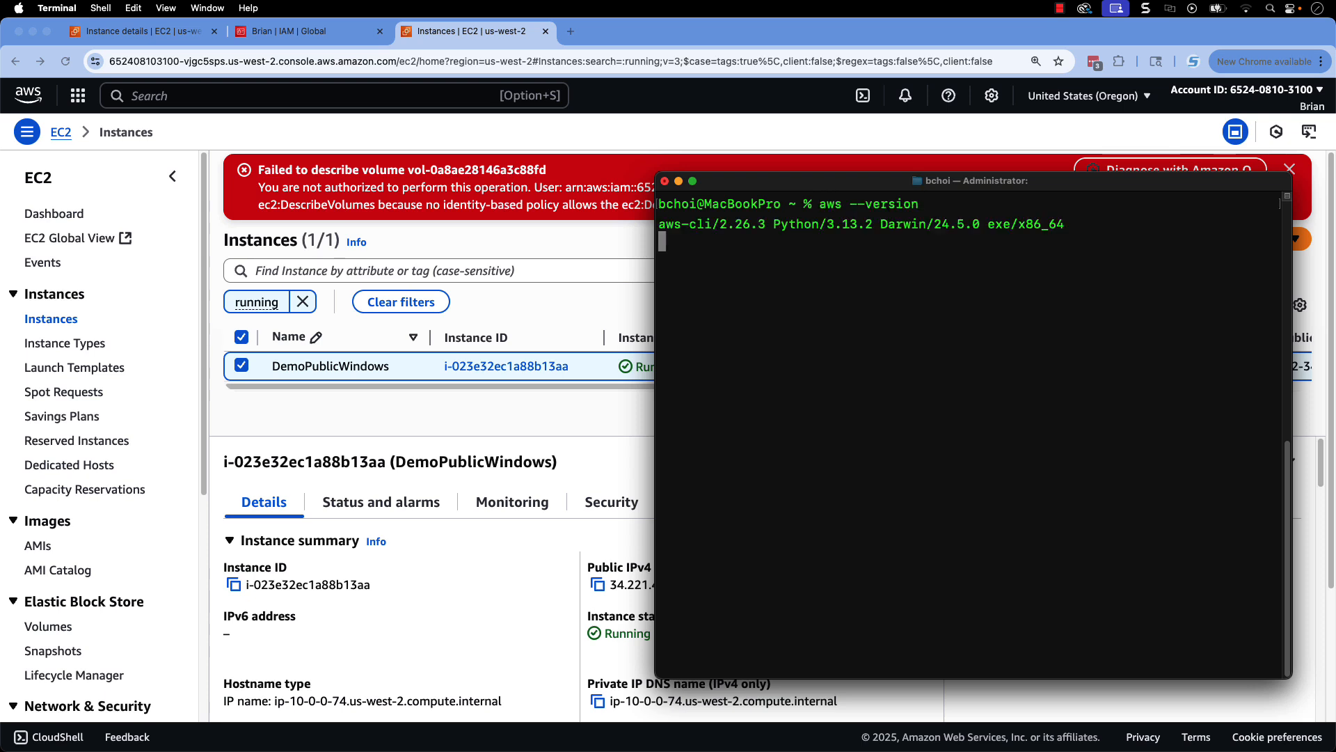
Start a session from Terminal with aws ssm start-session --target and the DemoPublicWindows instance ID copied from the EC2 console
key(super+Tab)
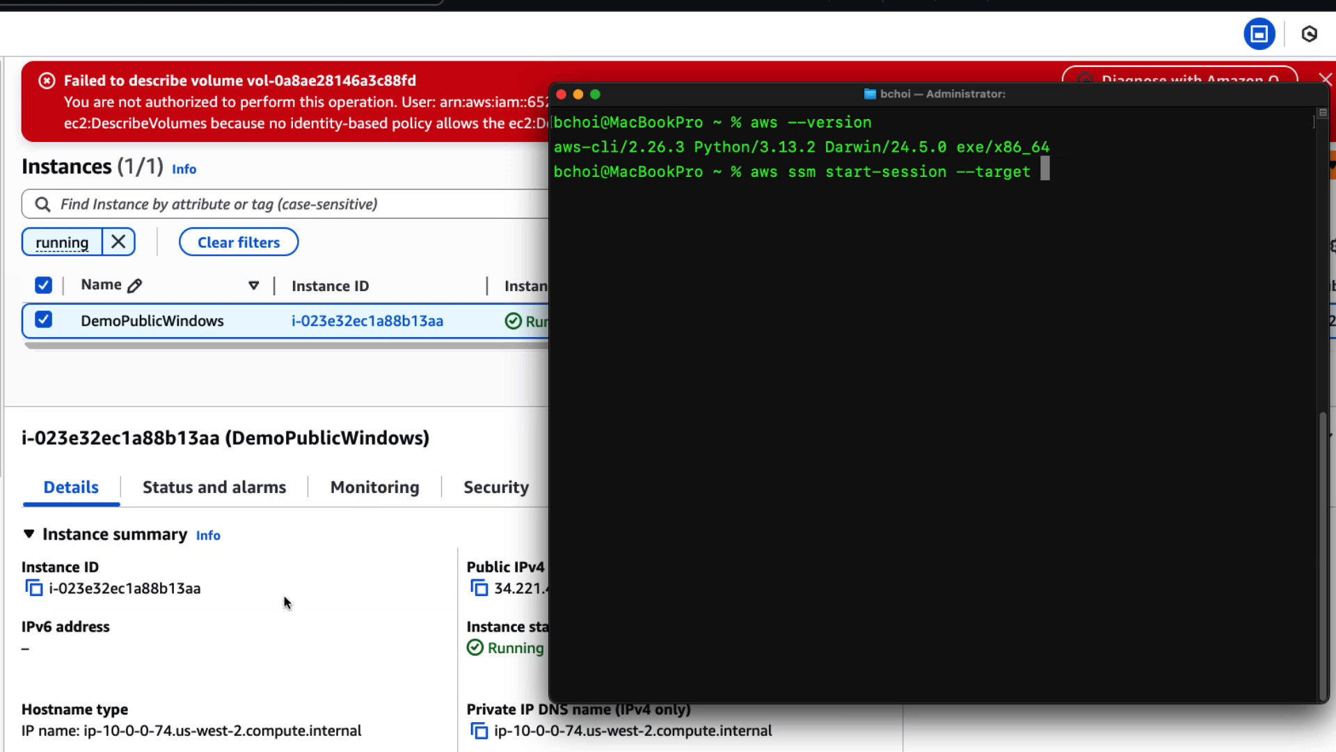
click(34, 588)
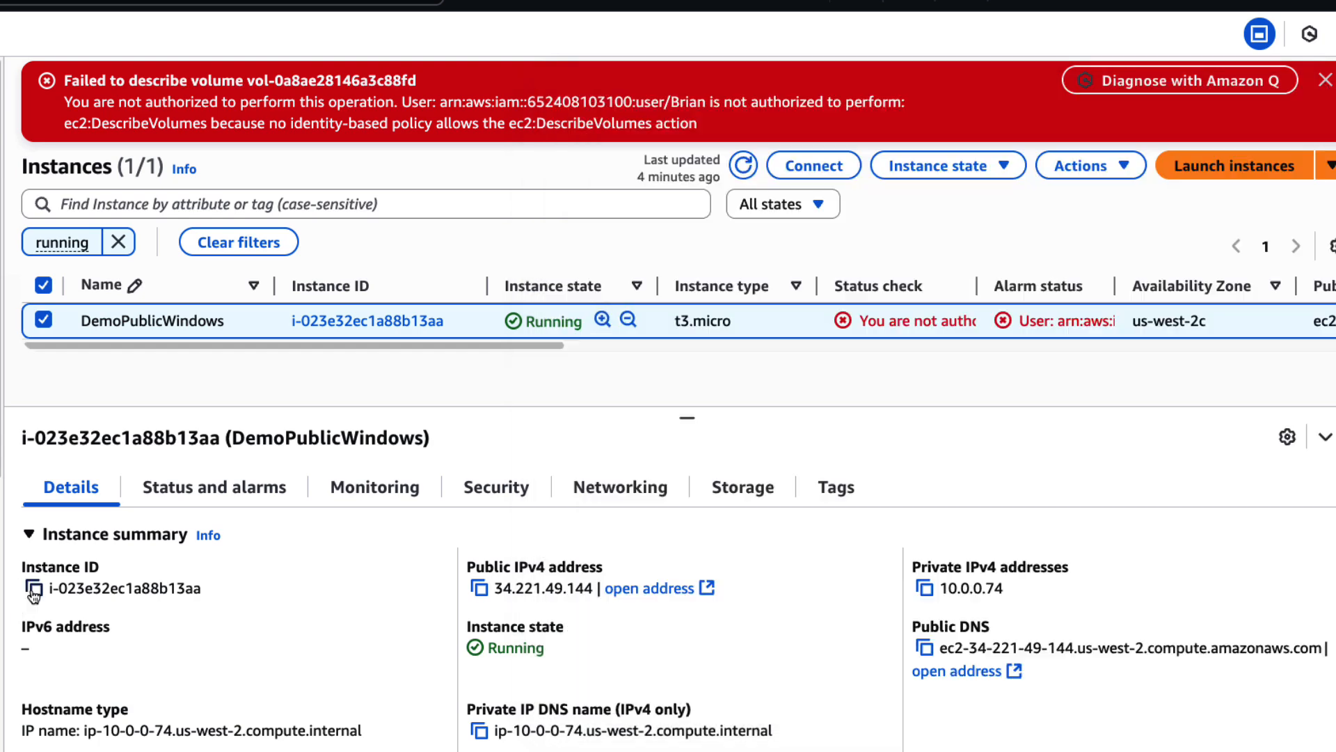
click(34, 588)
click(1051, 170)
key(super+v)
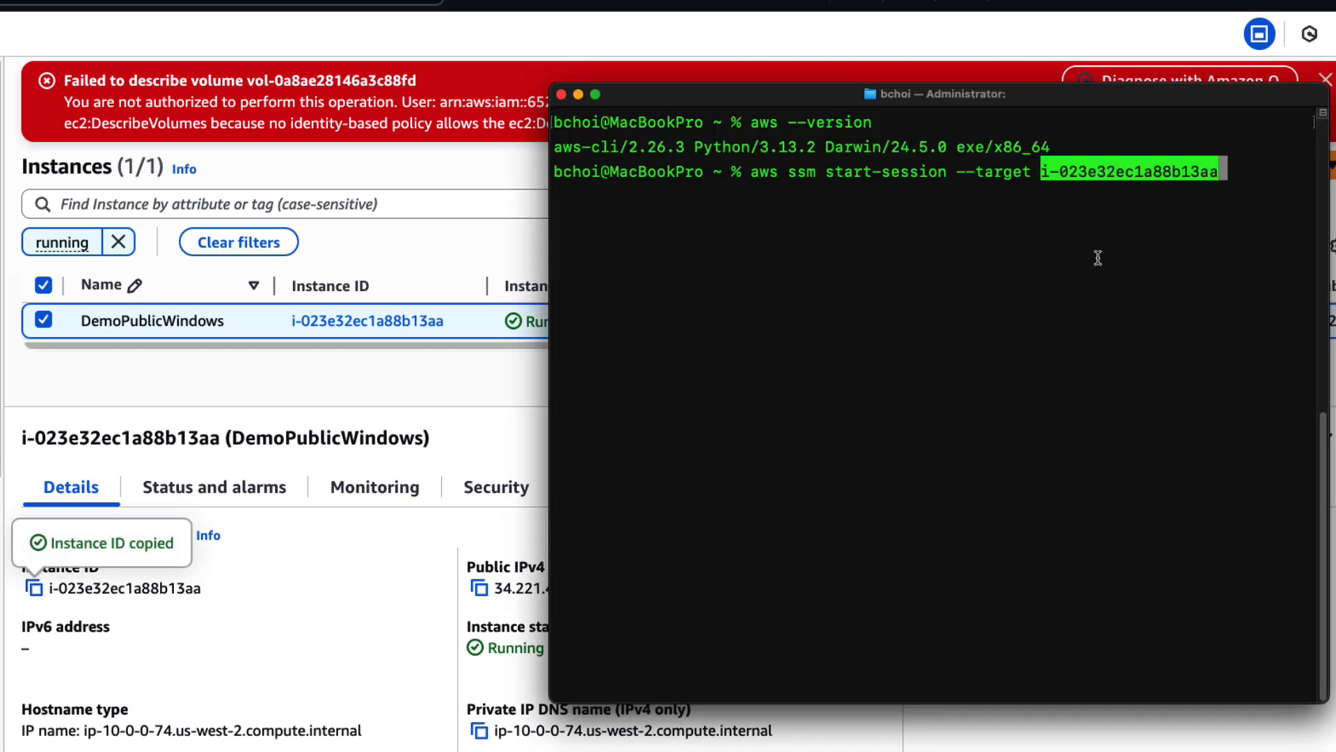
key(Return)
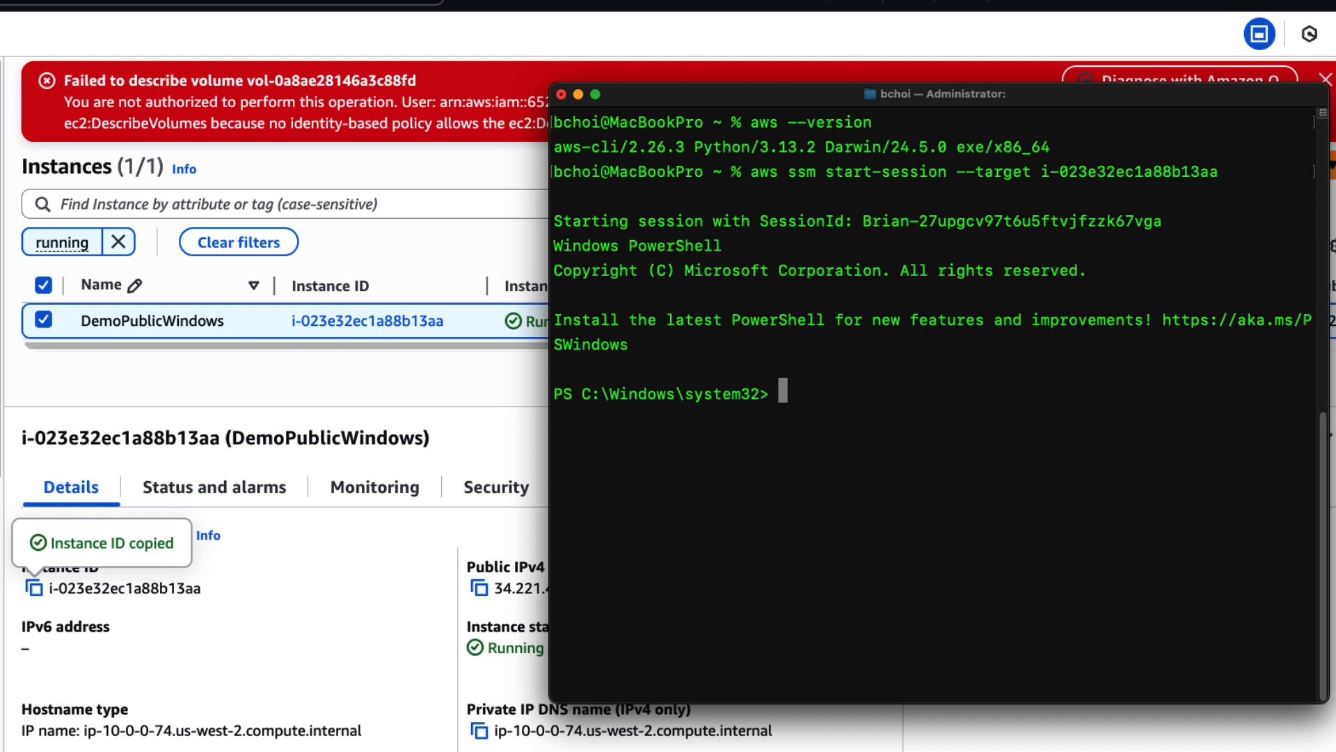
Run ipconfig in the PowerShell session started from the AWS CLI and exit that session
text(ipconfig)
key(Return)
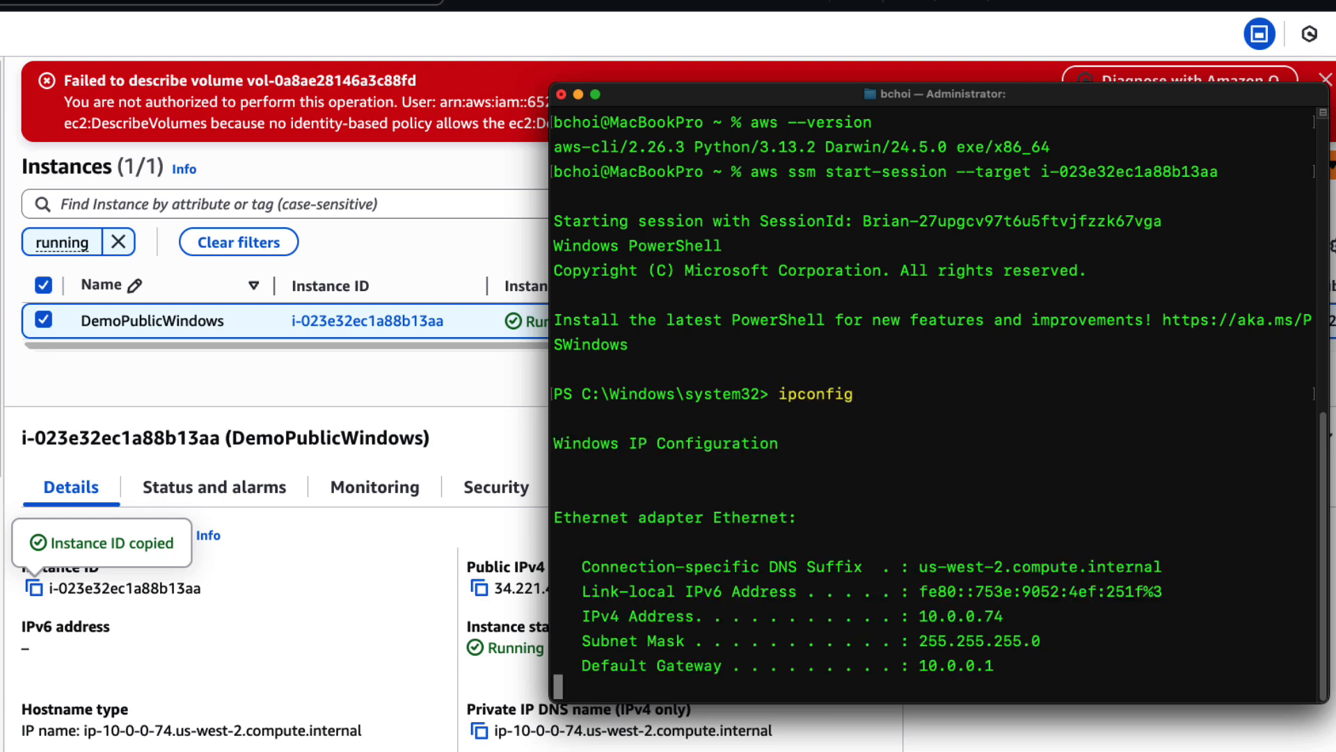
text(exit)
key(Return)
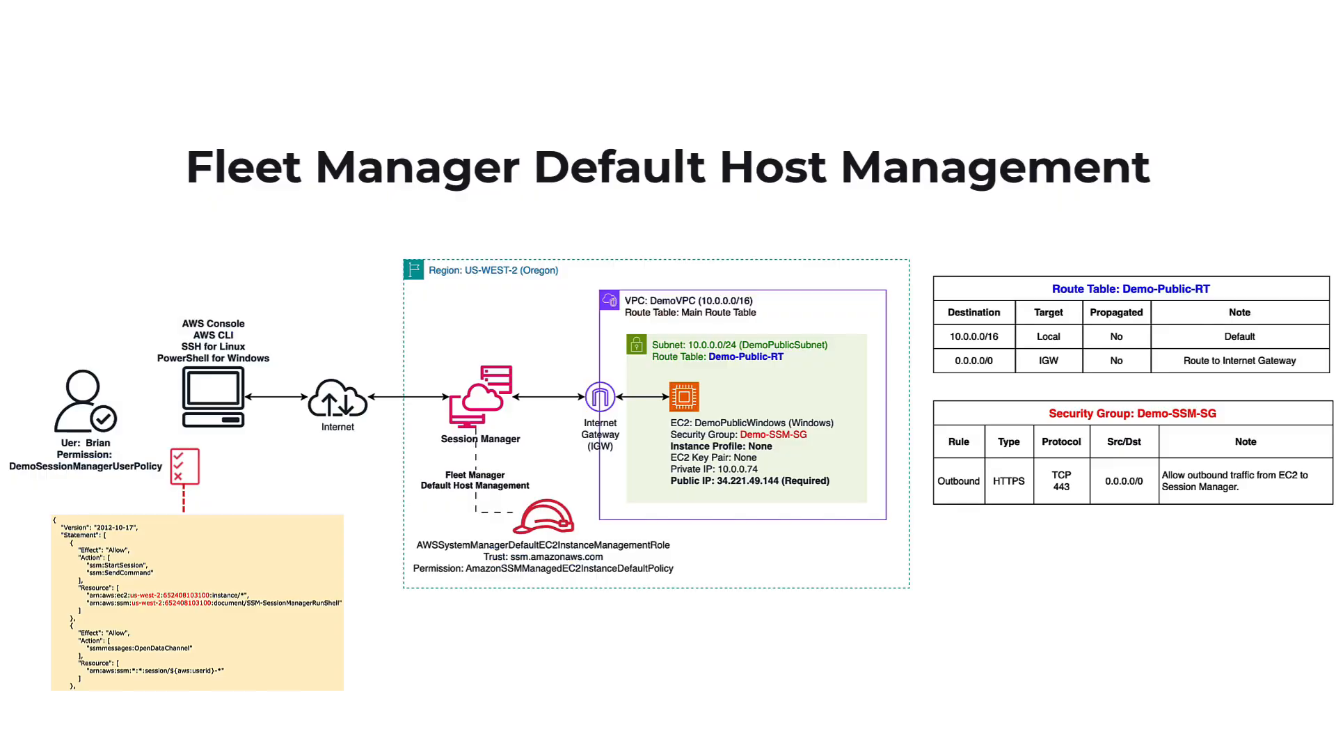
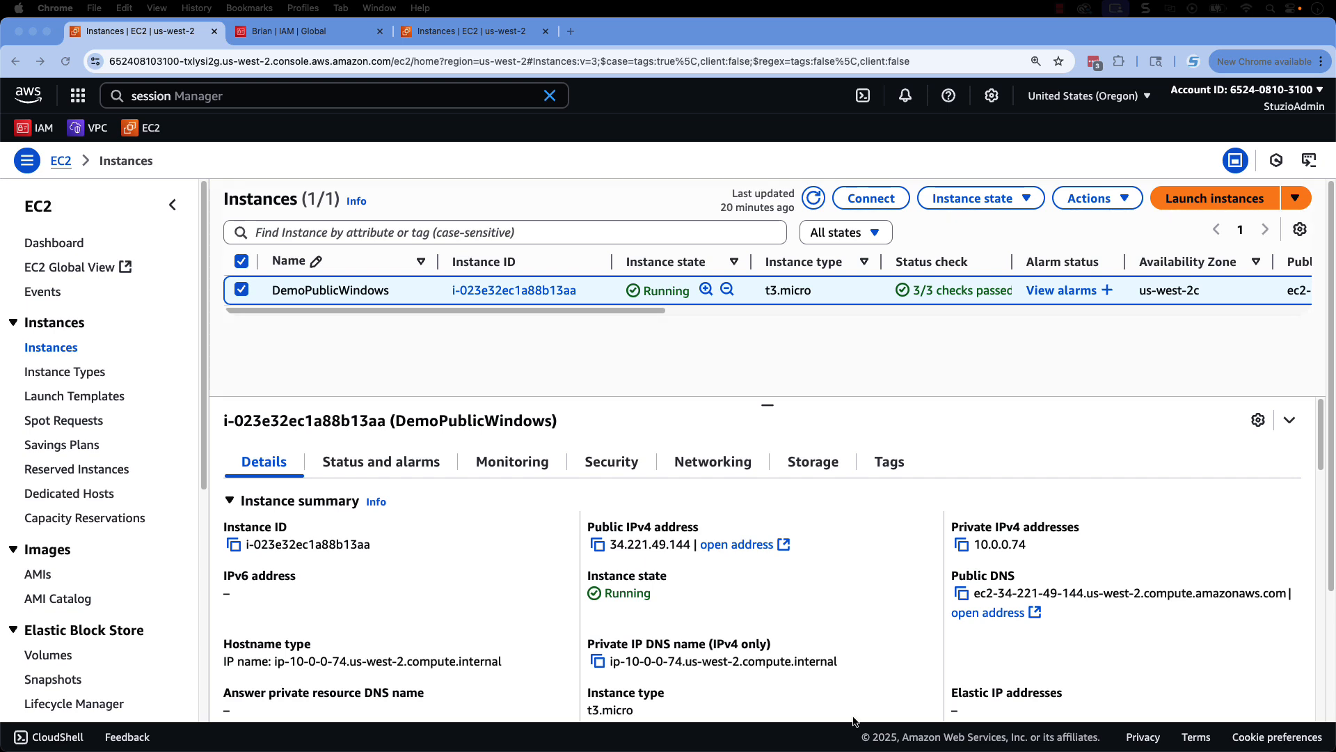
Begin launching a new EC2 instance named DemoRDPWindows with the Microsoft Windows Server 2025 Base image
click(1215, 199)
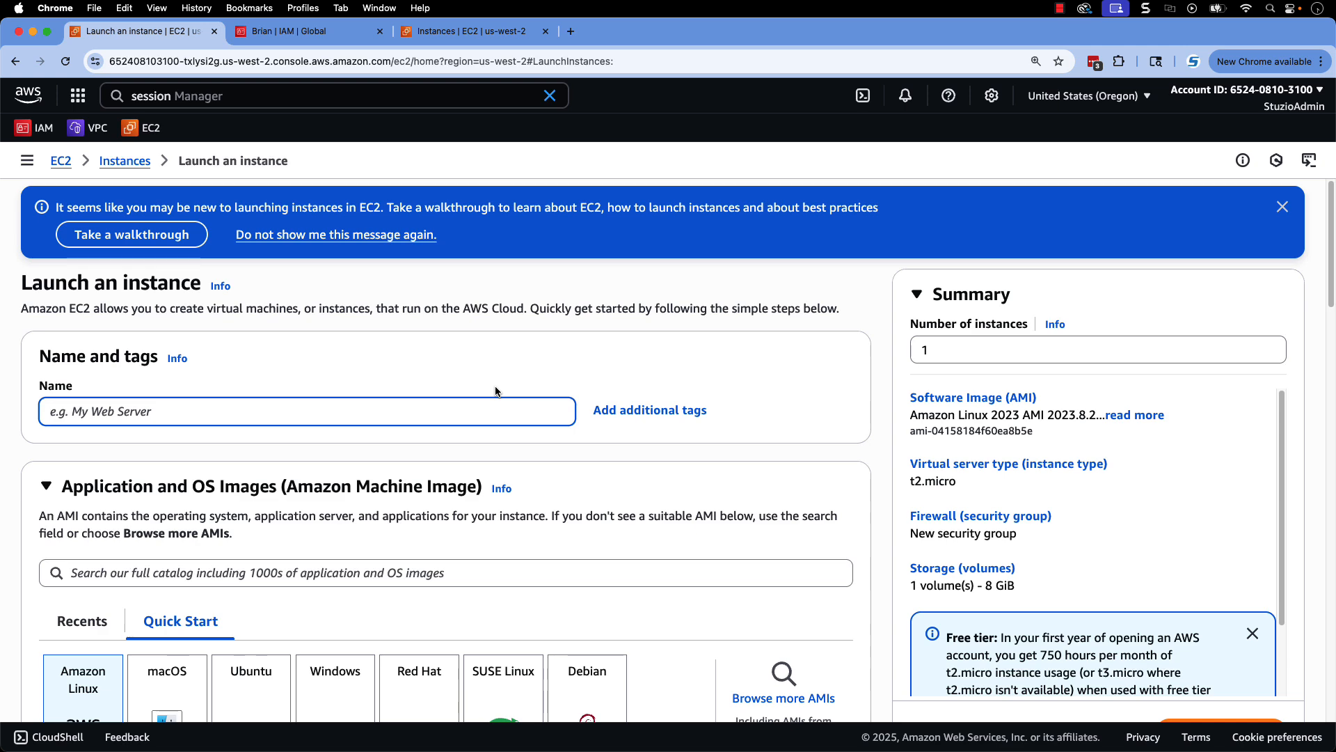
text(DemoRDPWindows)
scroll(469, 483, down, 4)
scroll(468, 483, up, 1)
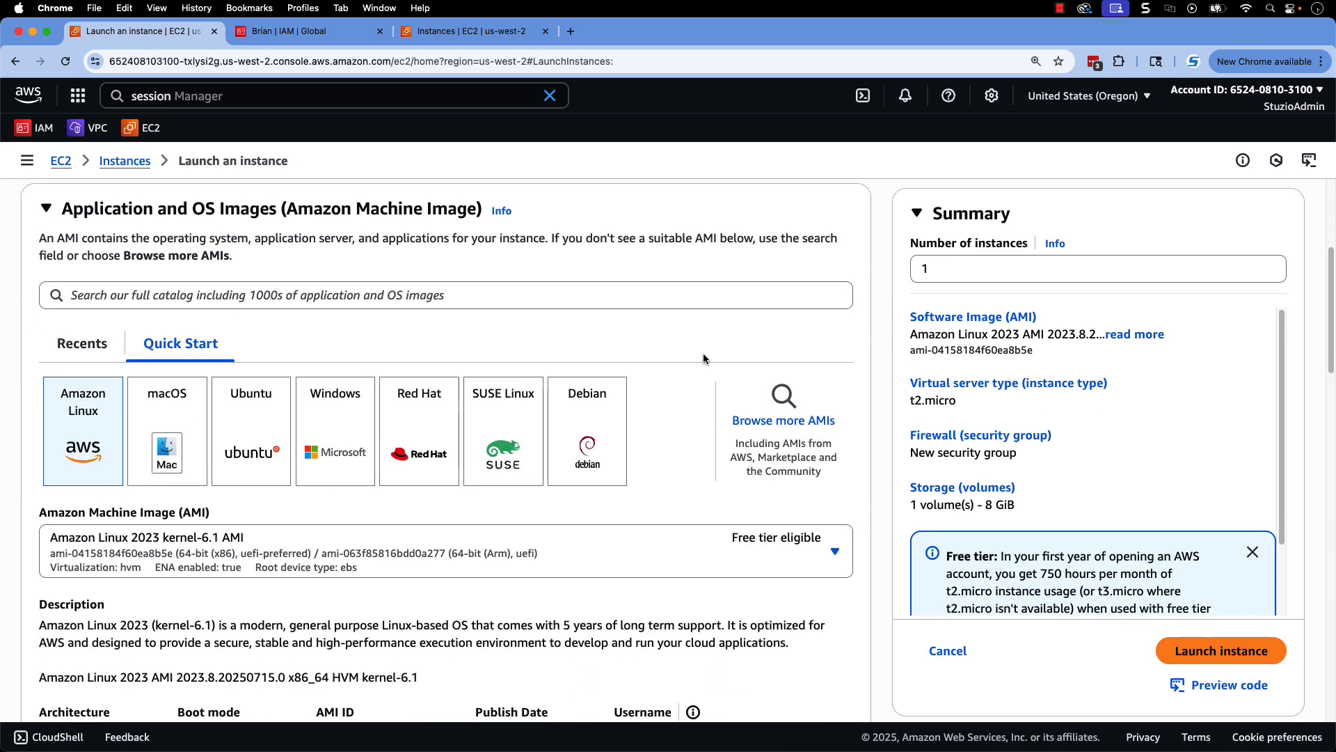
click(327, 427)
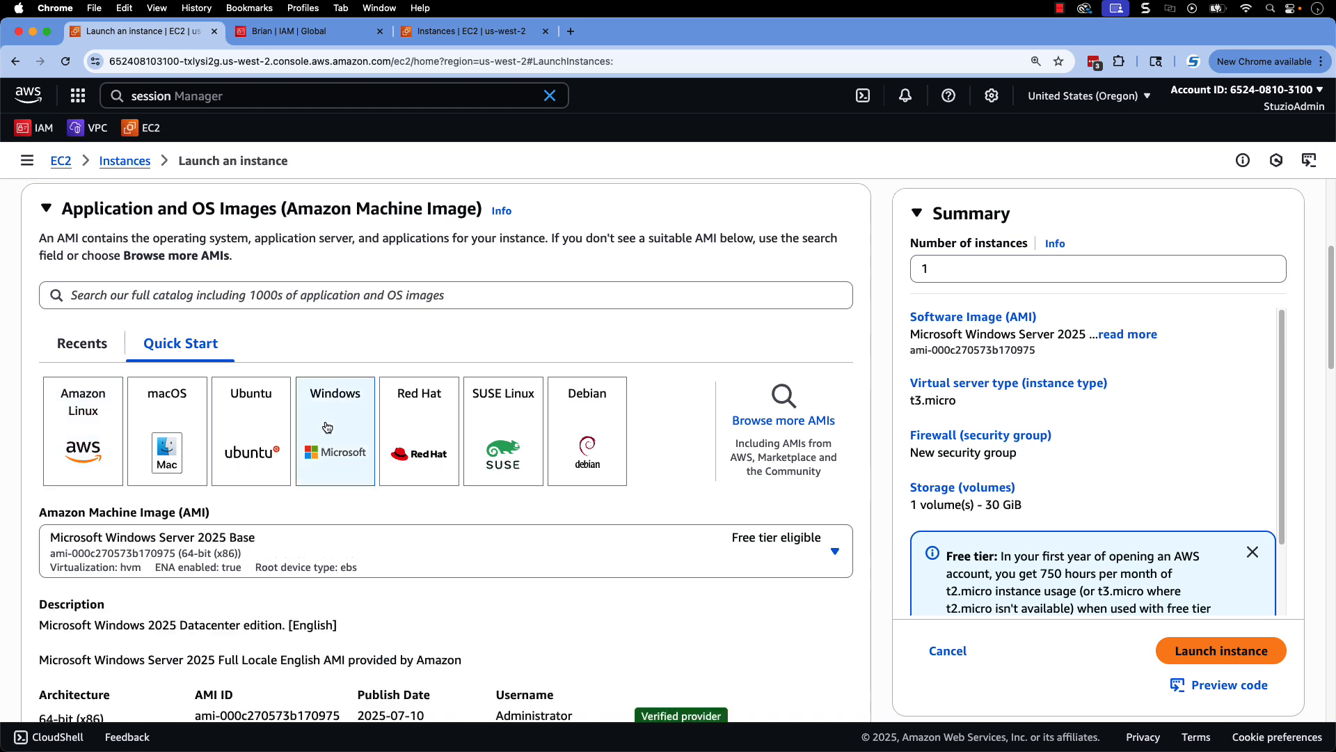
Assign the DemoEC2KeyPair key pair to the new instance
scroll(808, 633, down, 10)
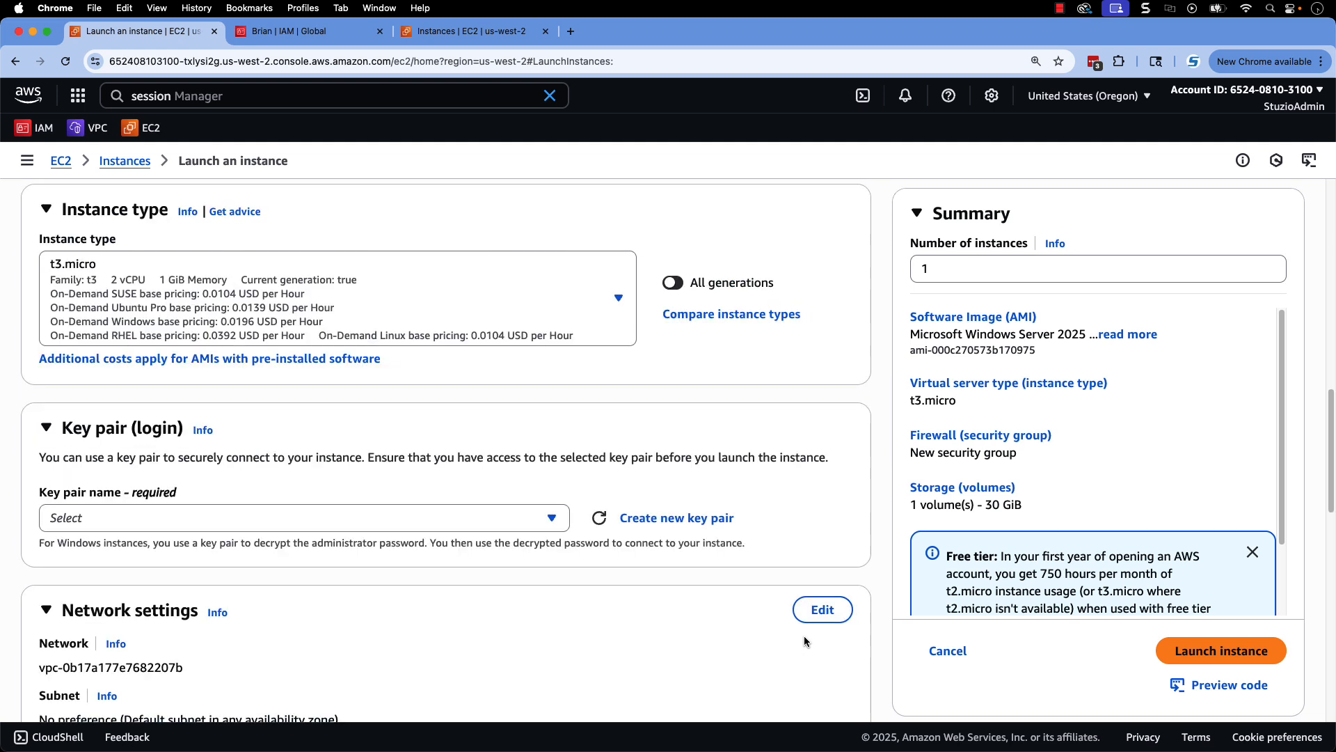
click(552, 517)
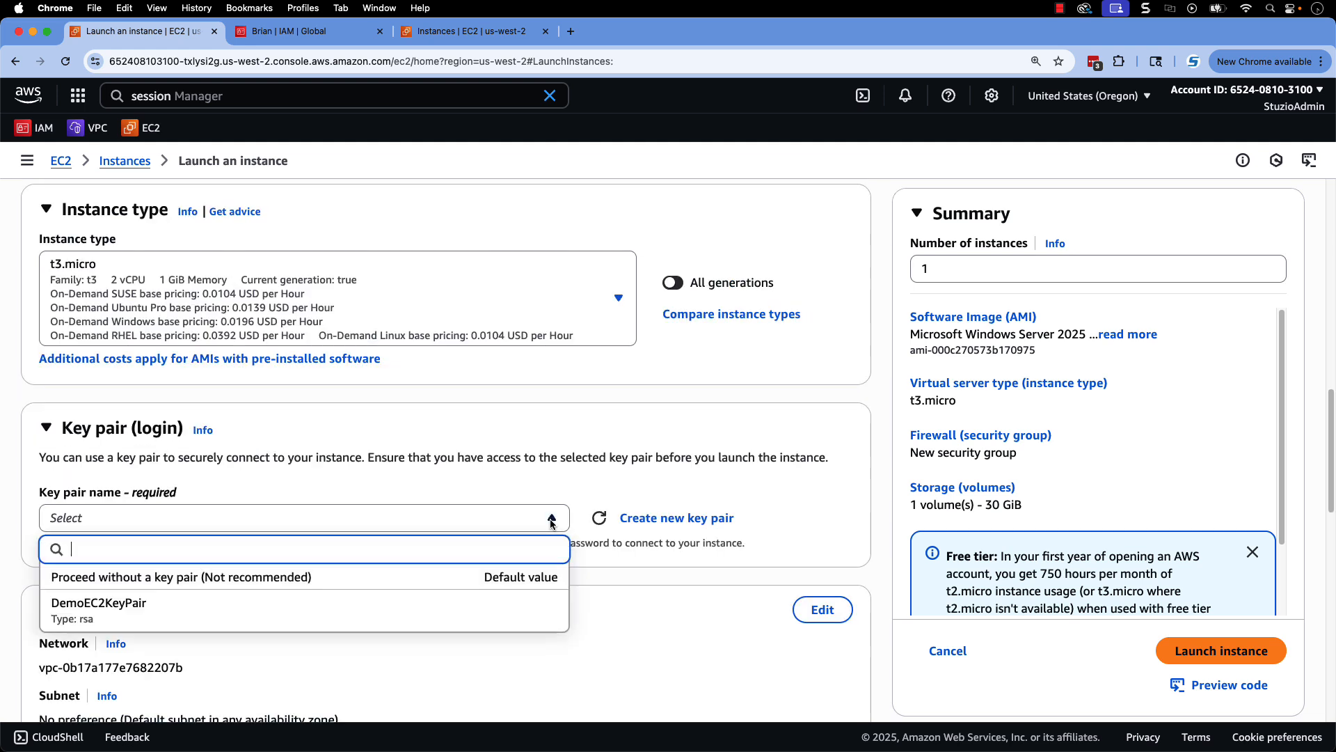
click(495, 615)
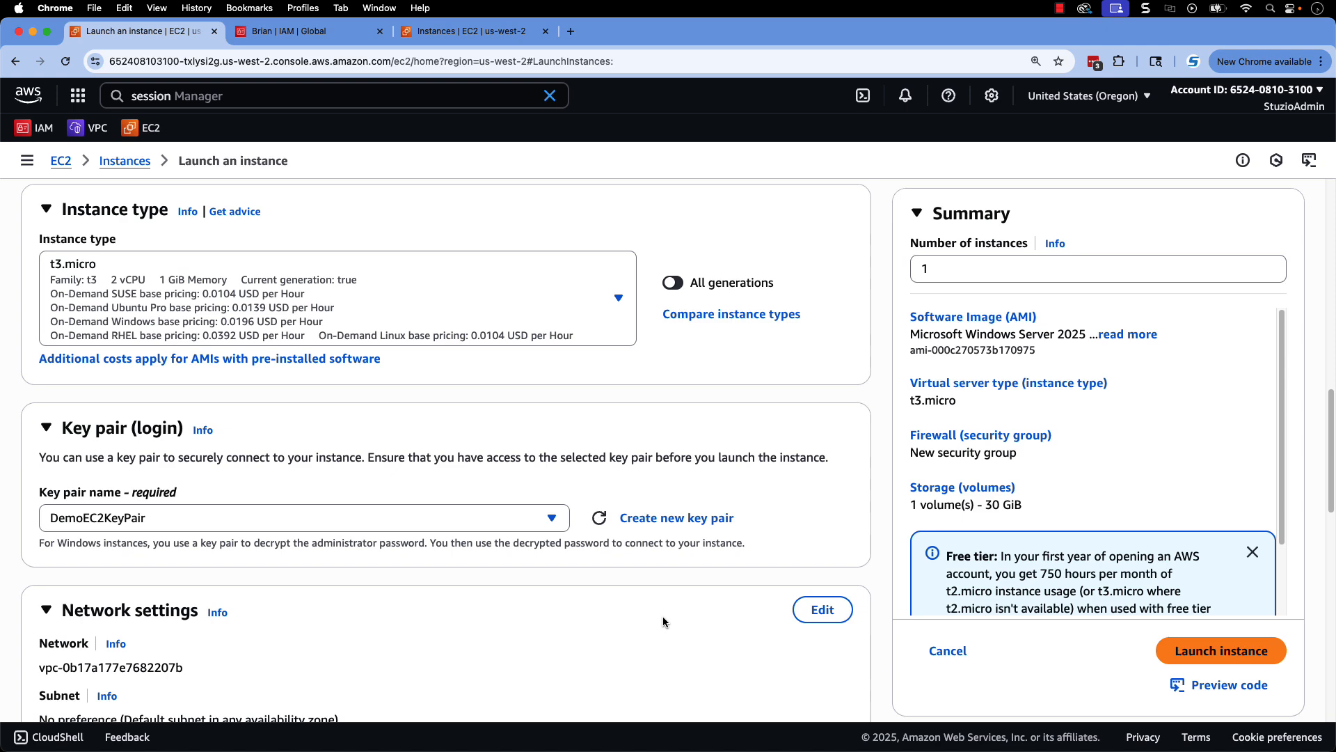
Edit the network settings to use DemoVPC and DemoPublicSubnet with auto-assign public IP enabled
scroll(663, 616, down, 6)
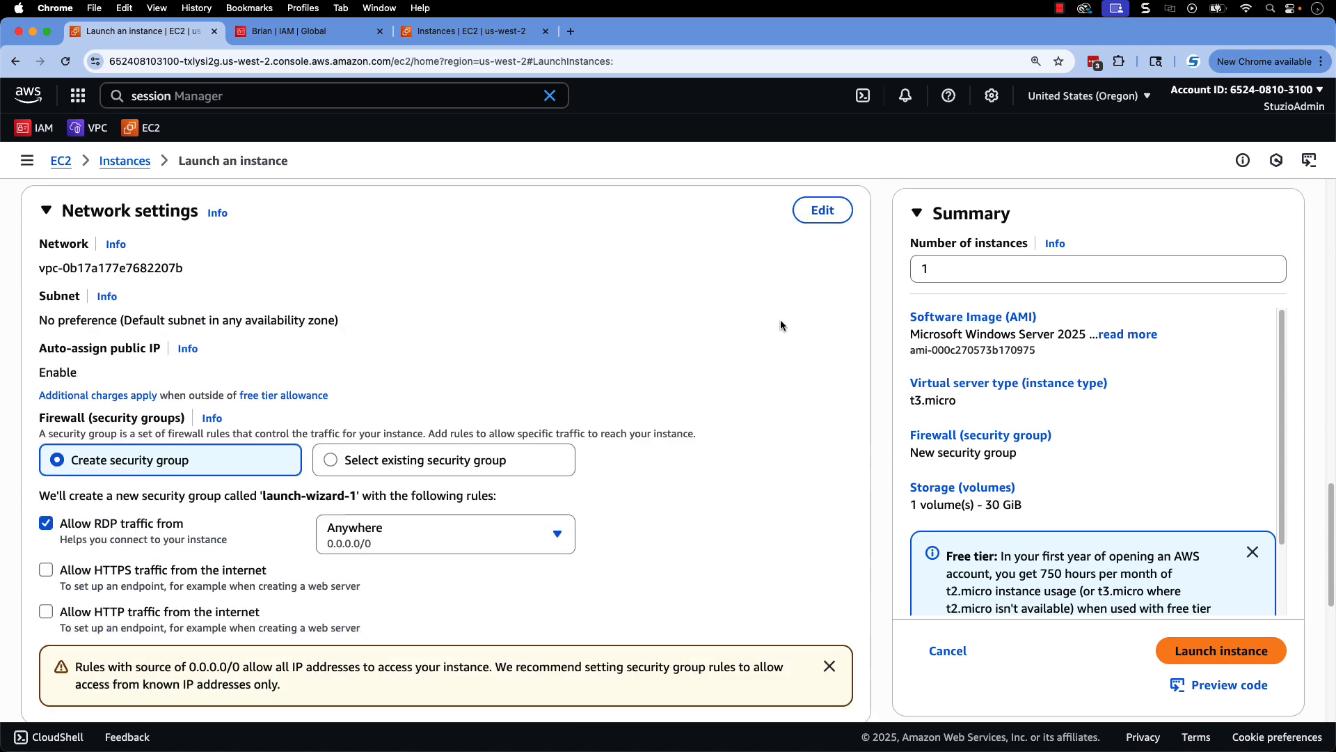
click(822, 210)
click(555, 280)
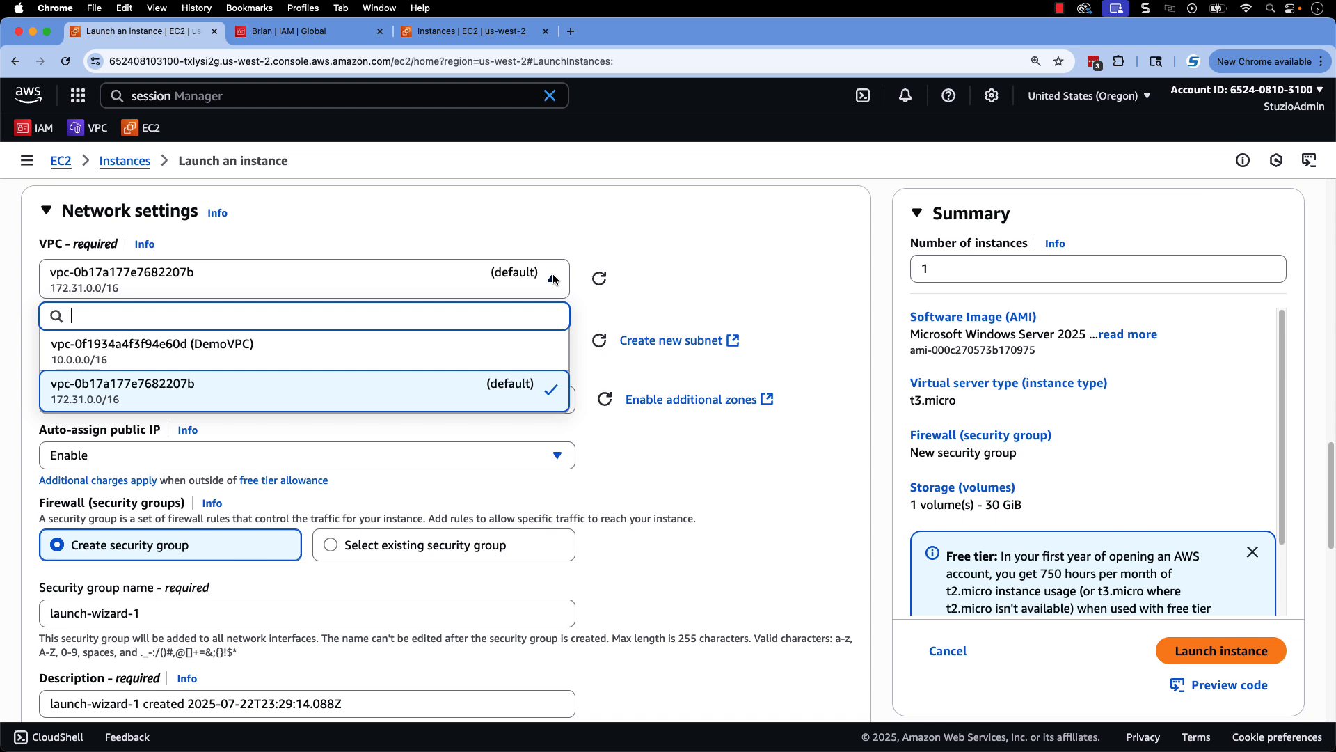
click(314, 351)
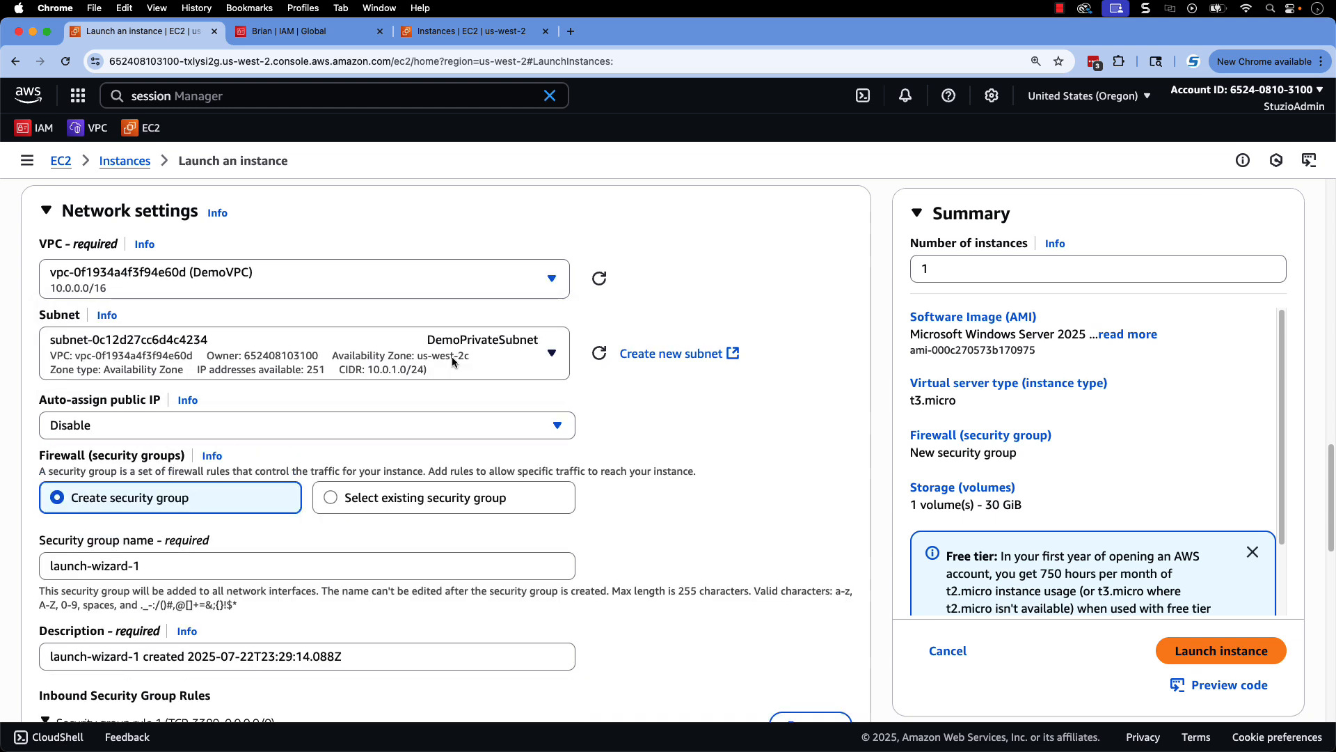
click(452, 359)
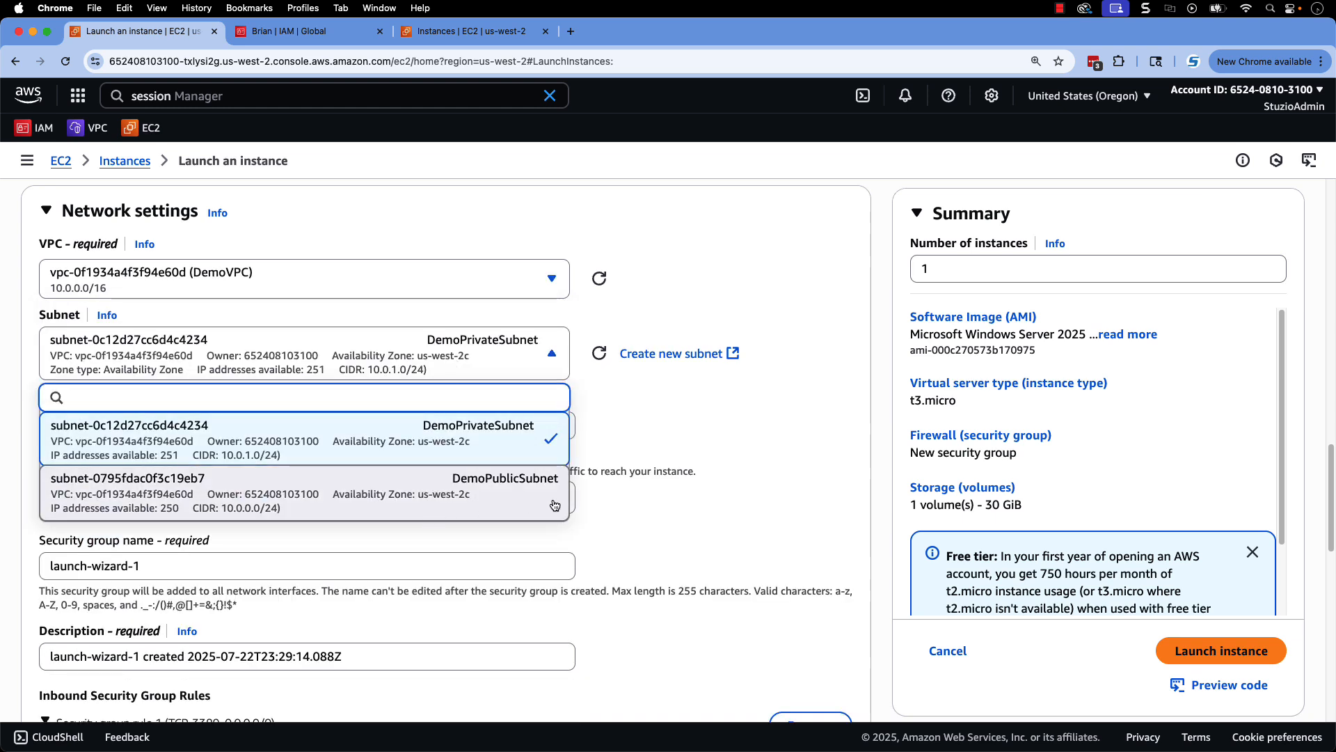
click(555, 504)
click(560, 426)
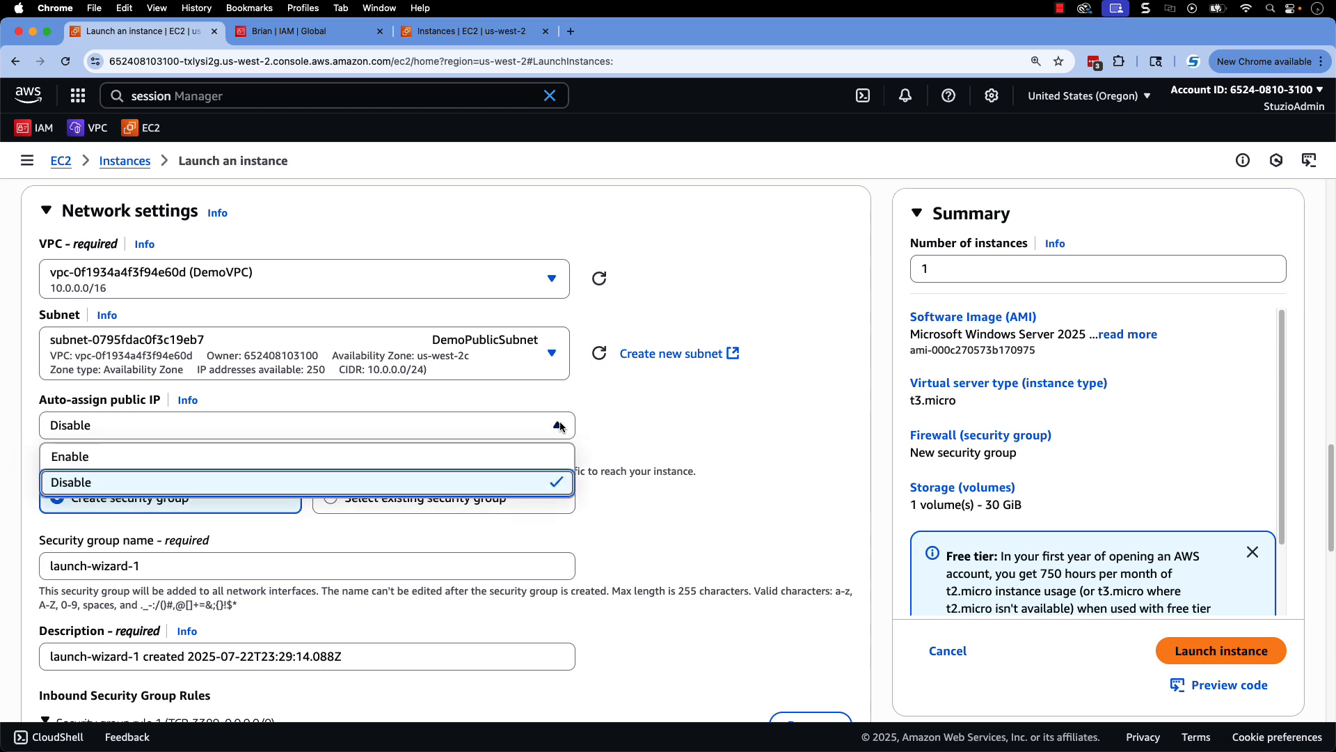
click(458, 459)
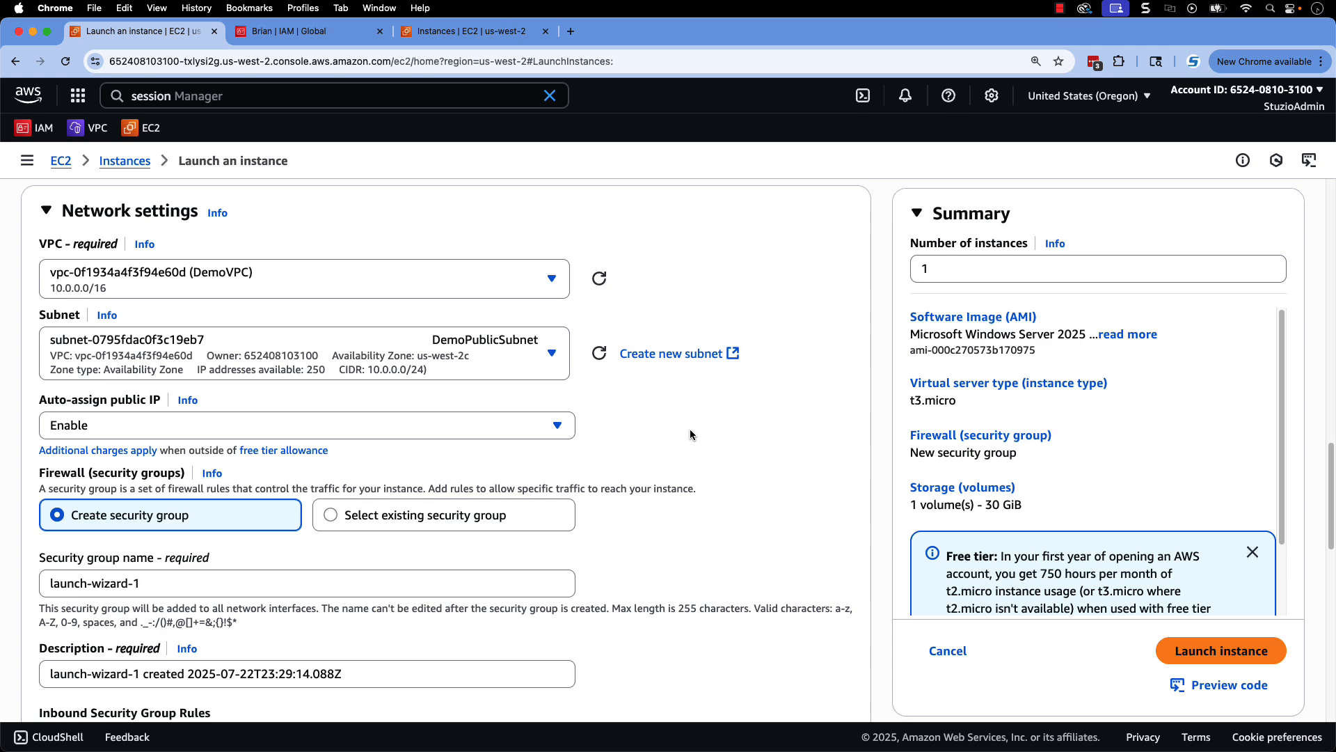
Assign the existing security group Demo-SSM-SG, launch the instance, and open its entry from the launch result
scroll(702, 551, down, 2)
scroll(703, 555, down, 4)
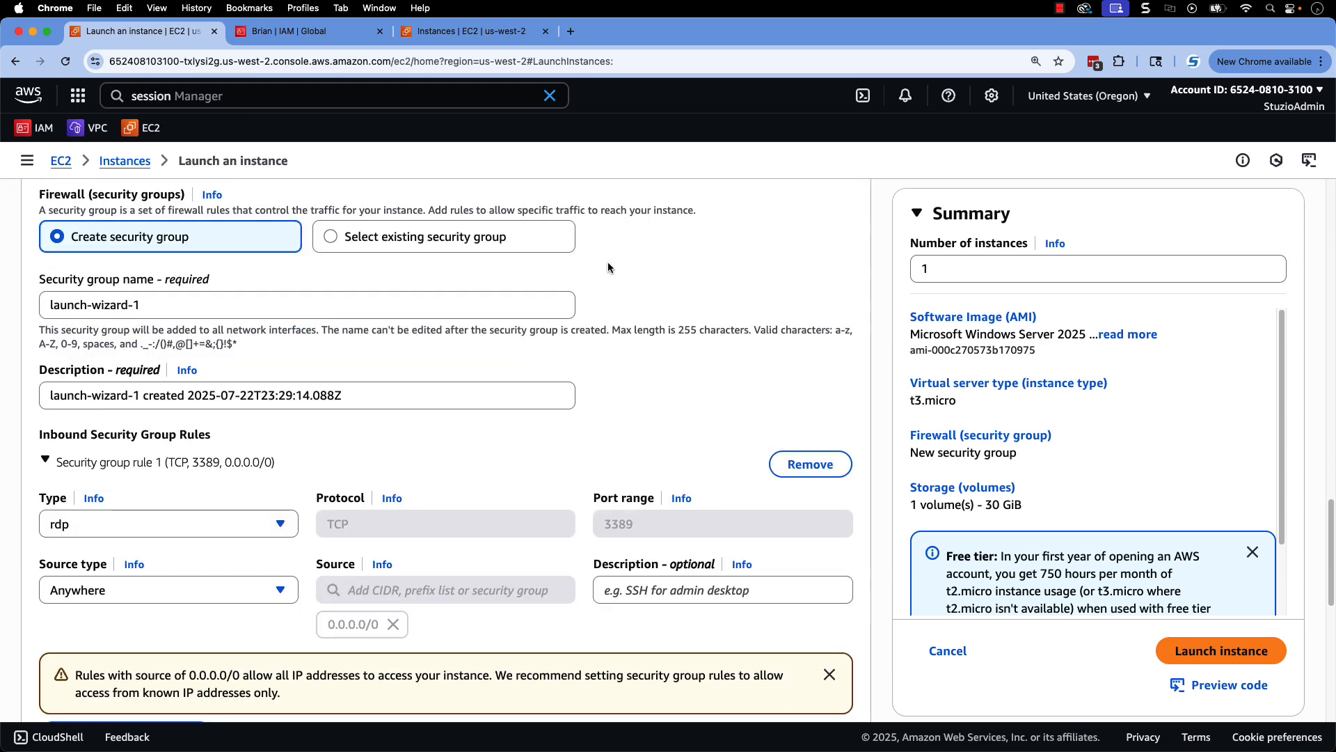
click(332, 237)
click(553, 307)
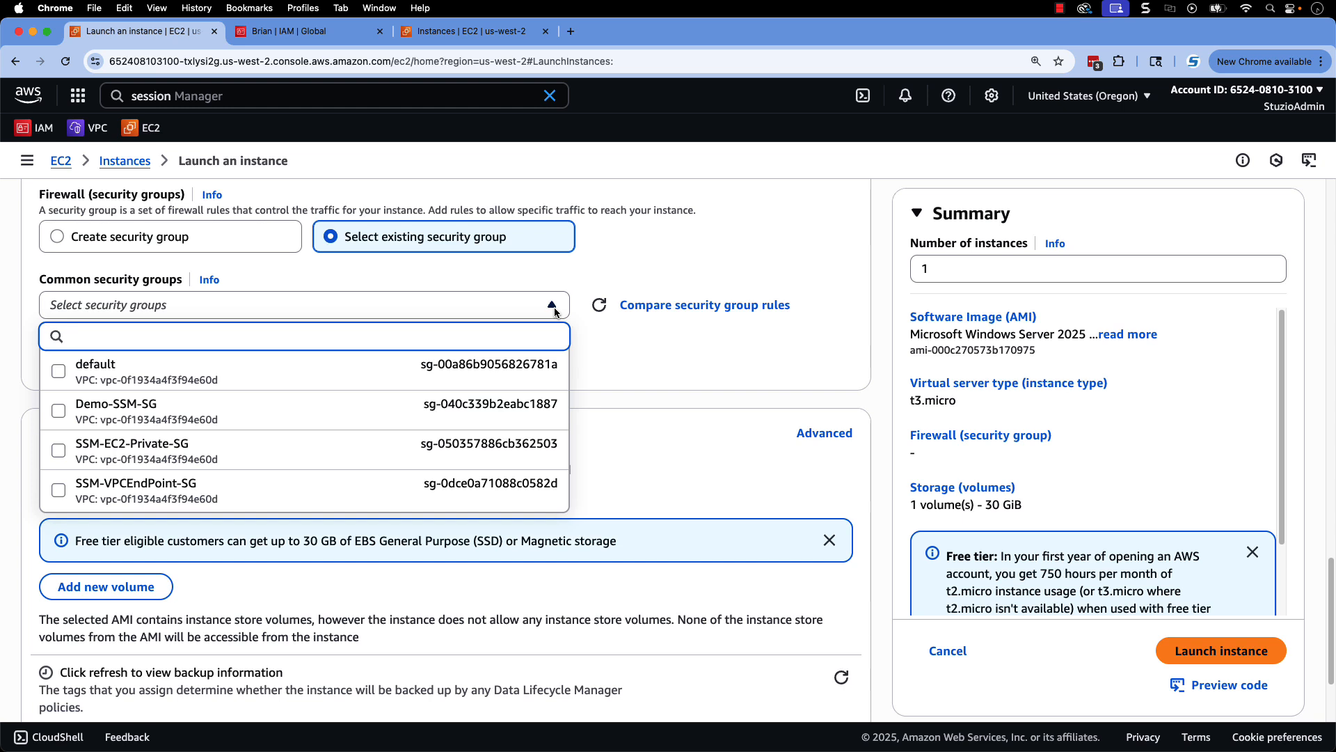
click(265, 415)
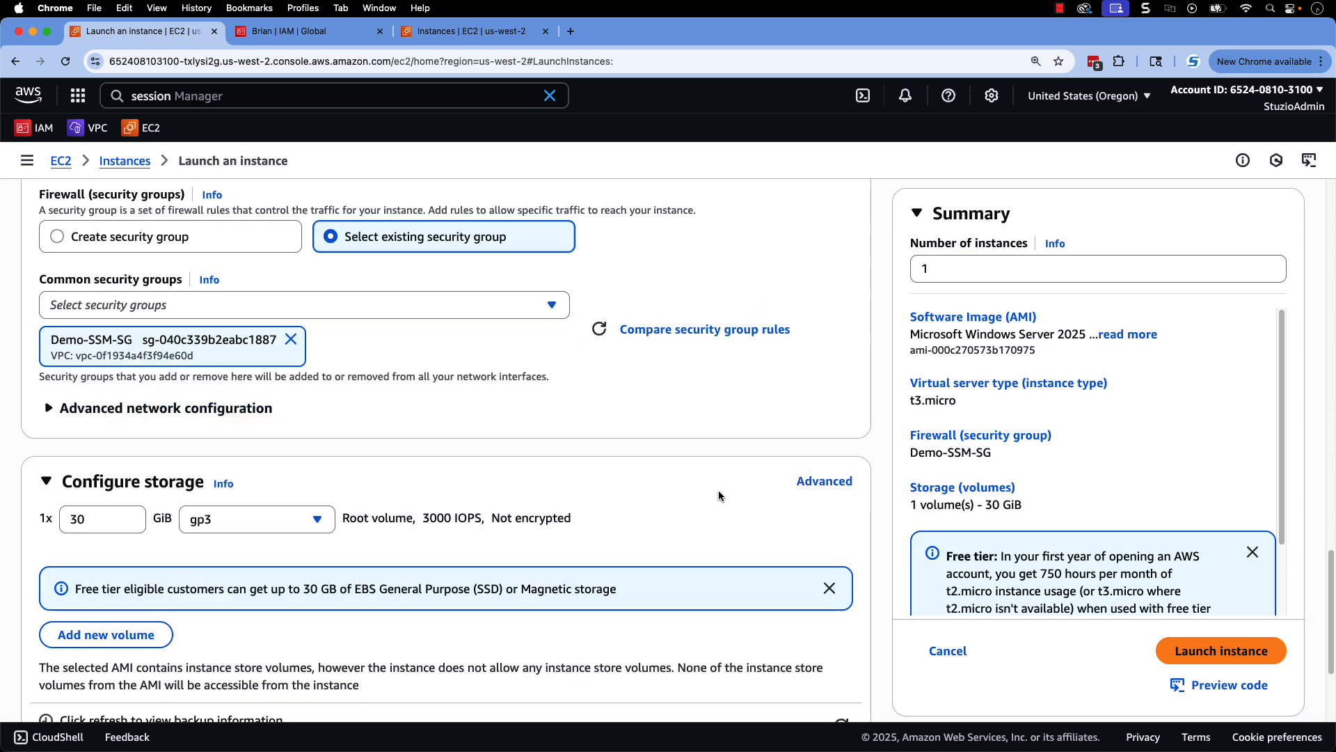
click(1230, 650)
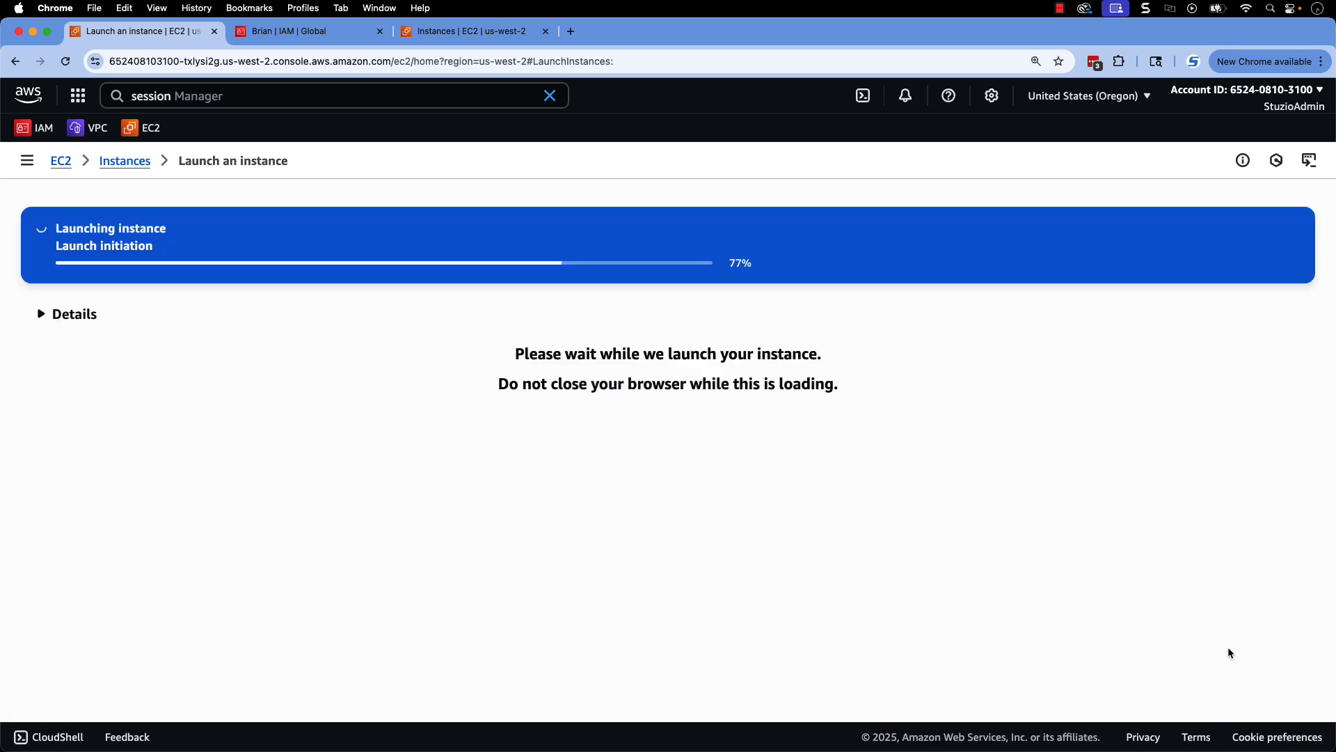
click(365, 245)
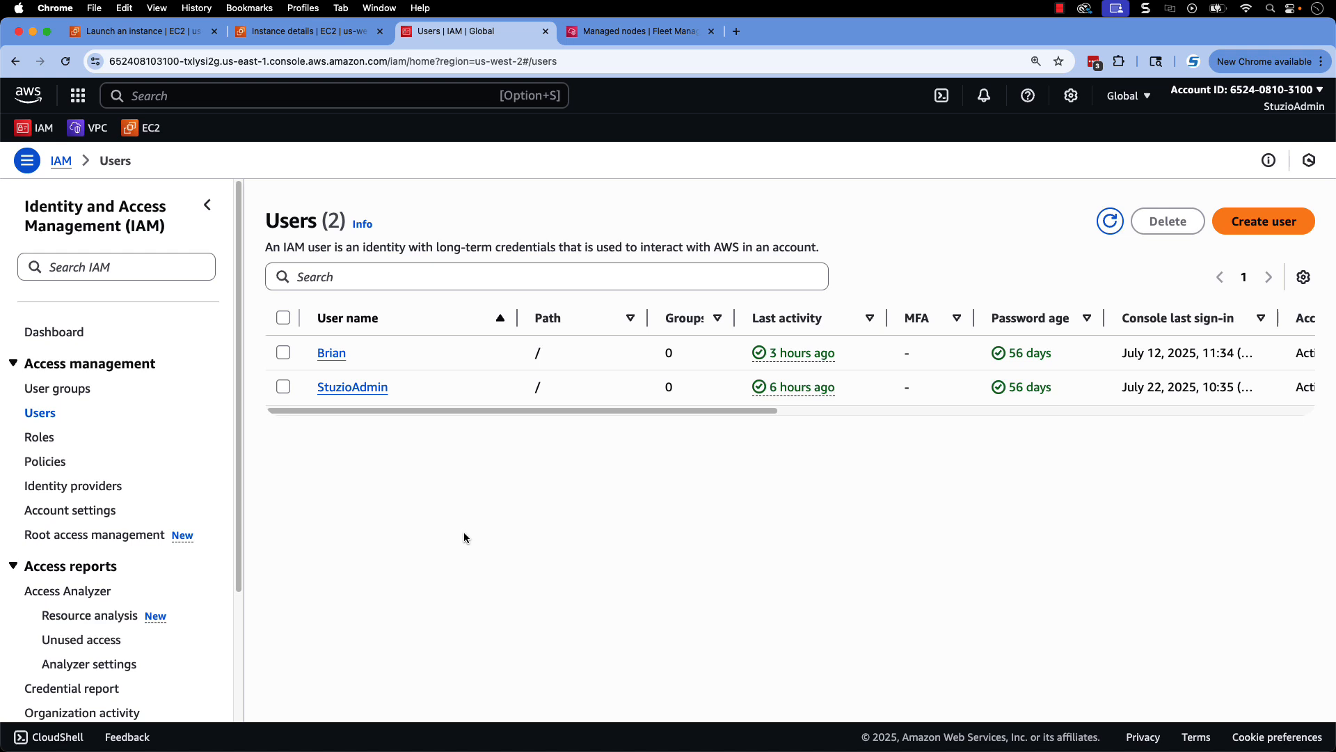
Remove DemoSessionManagerUserPolicy from the permissions of the non-admin IAM user
click(331, 353)
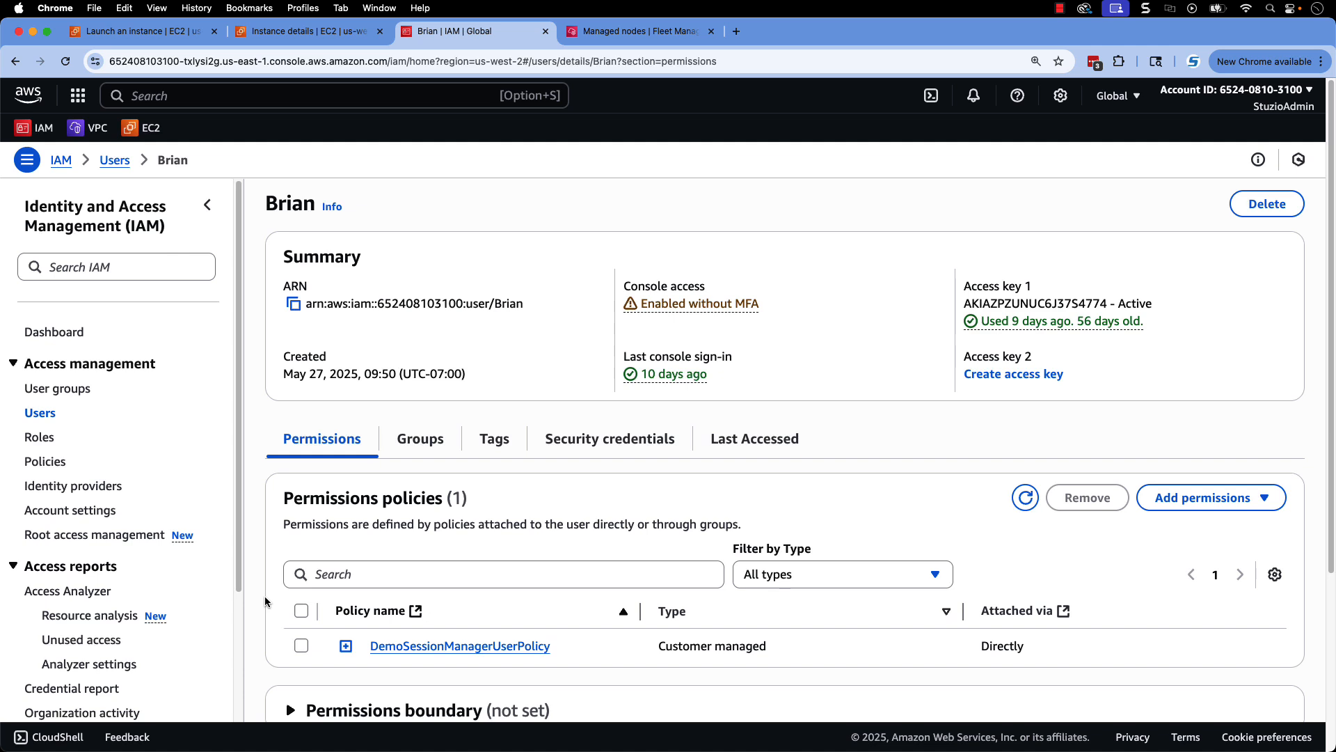
click(300, 645)
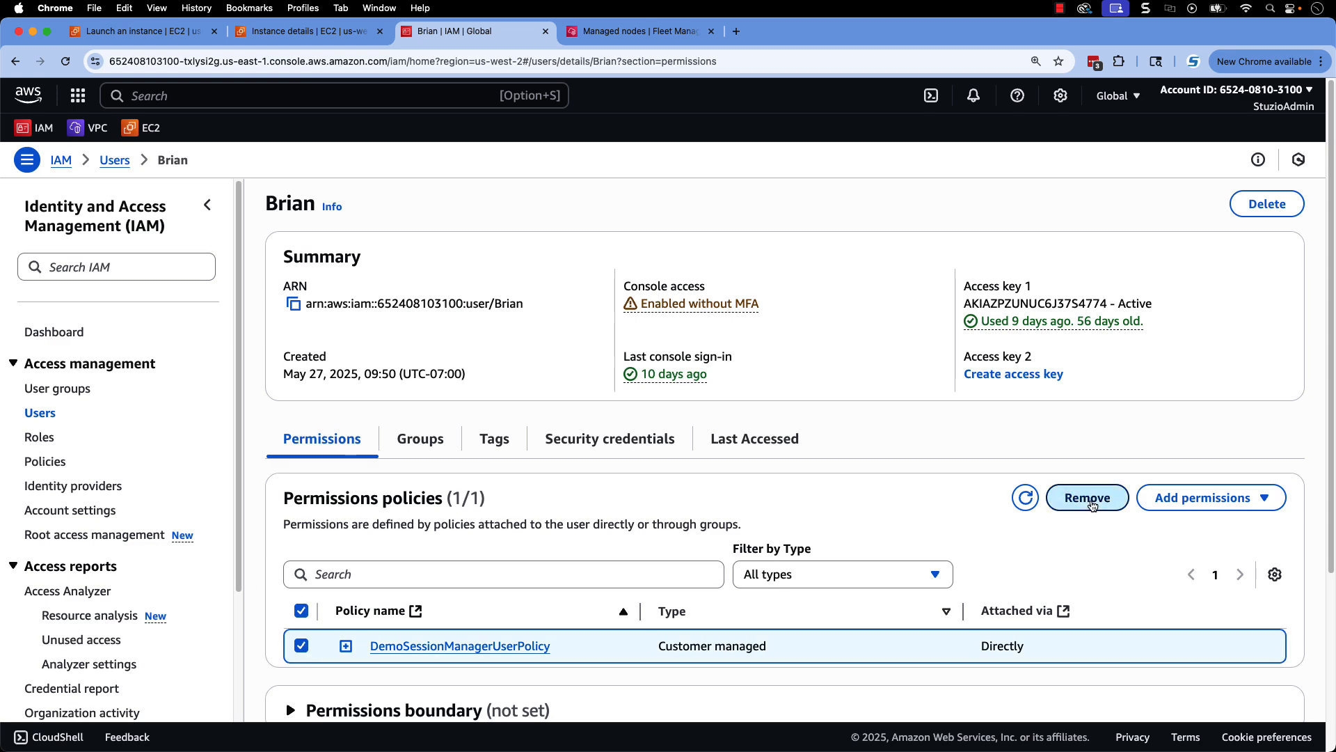
click(1087, 497)
click(821, 472)
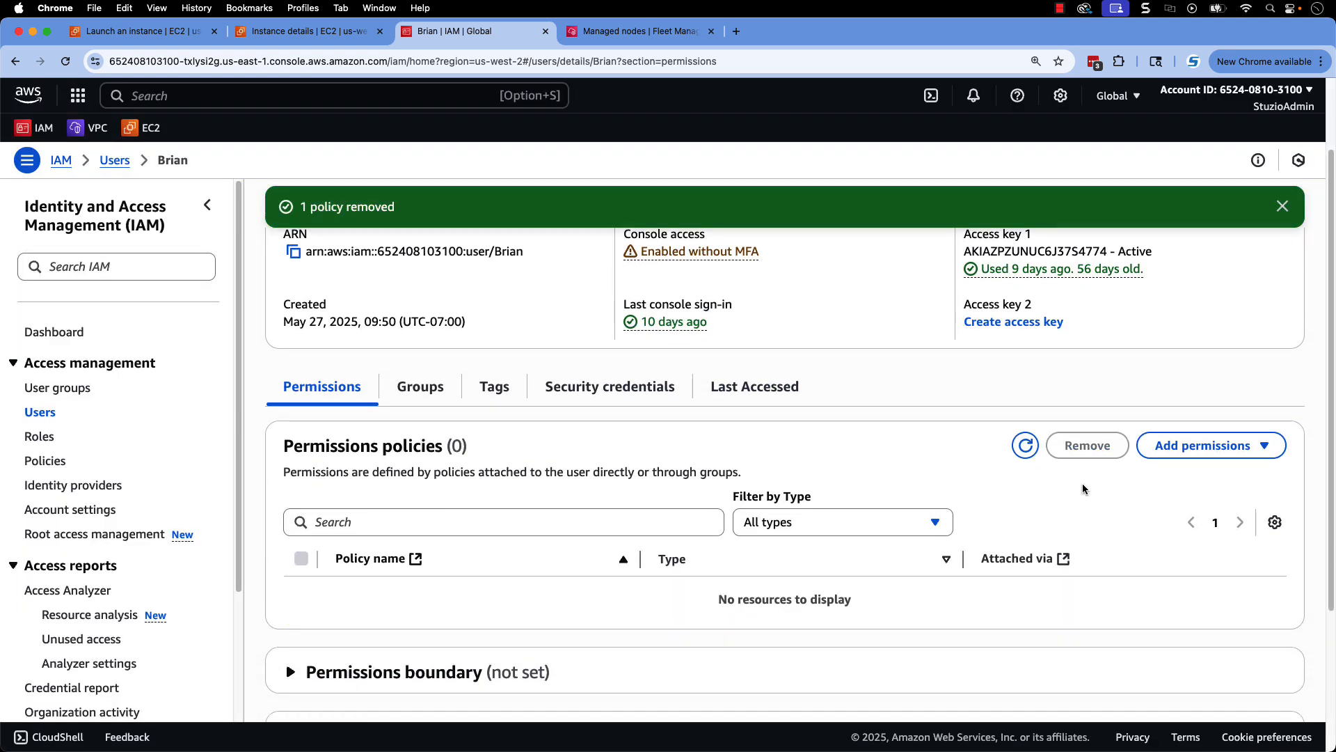
Attach the customer managed policy DemoFleetManagerRDPUserPolicy directly to the same IAM user
click(1203, 451)
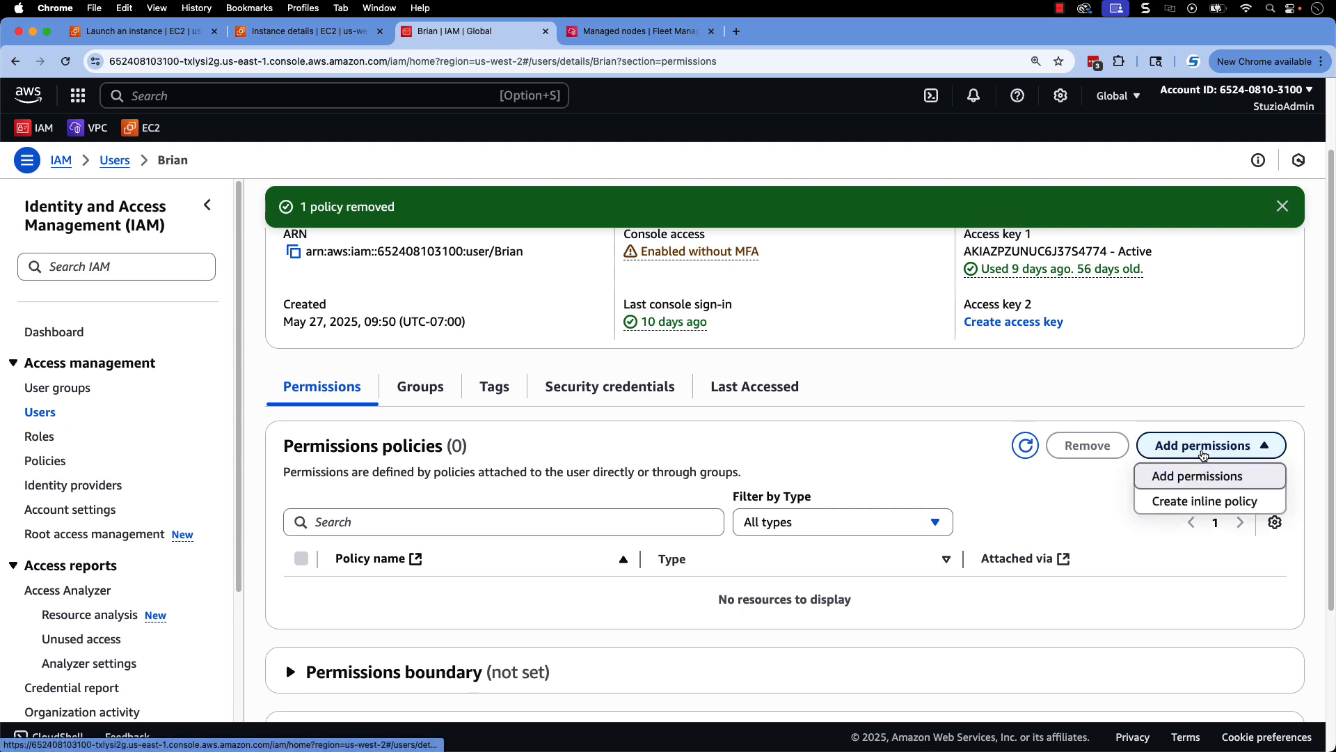
click(1197, 477)
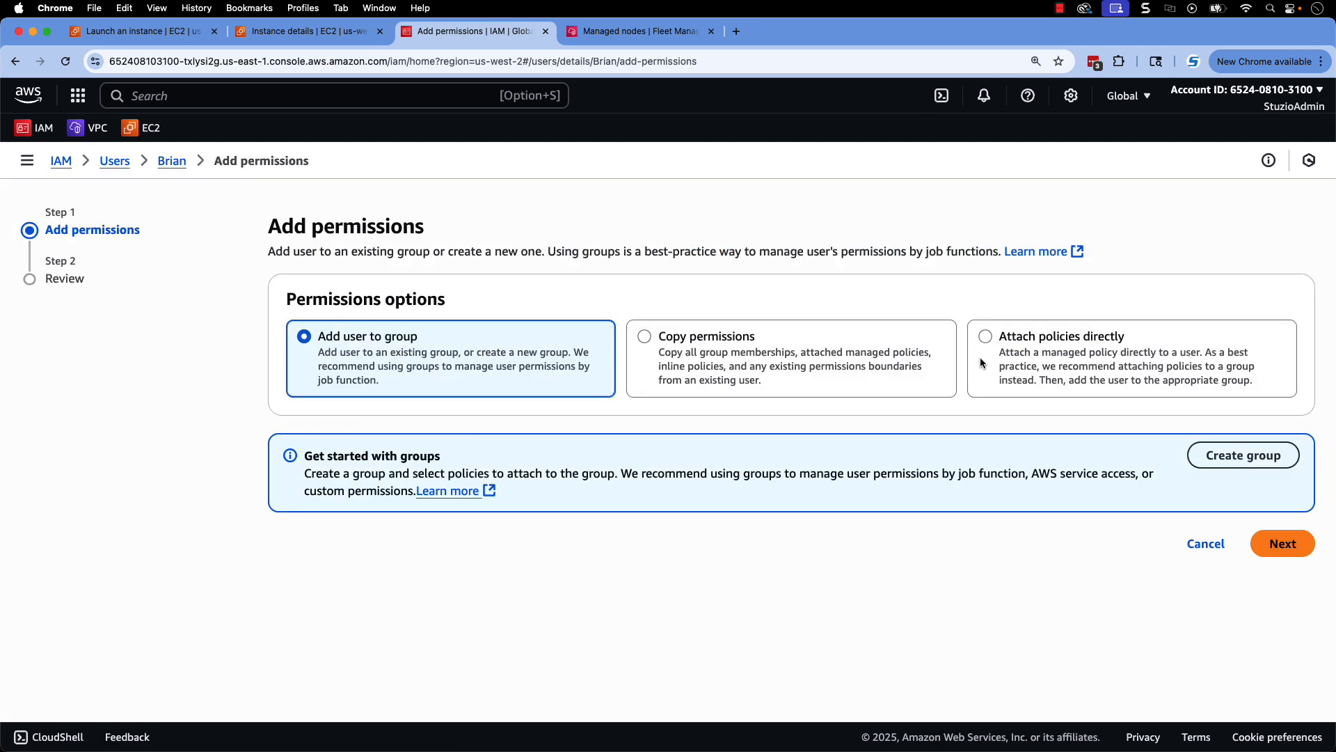
click(984, 337)
click(417, 513)
text(demof)
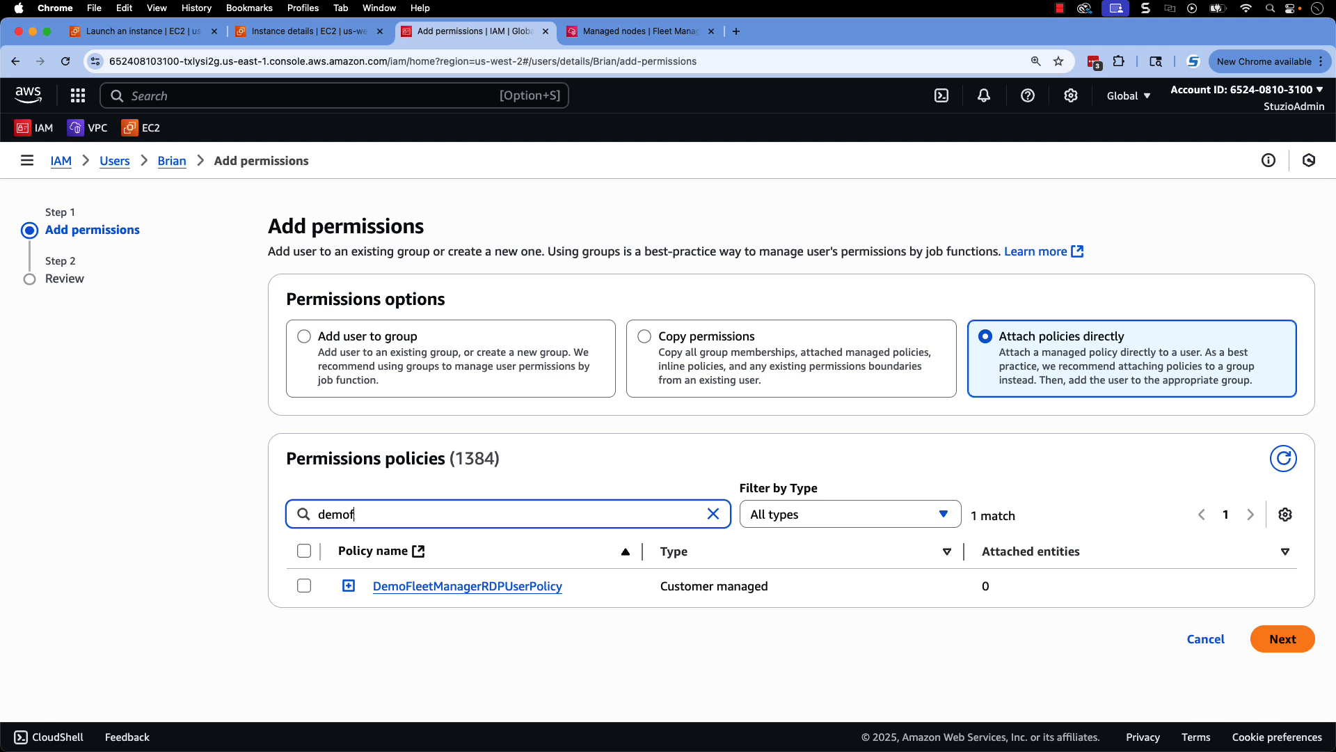
click(304, 586)
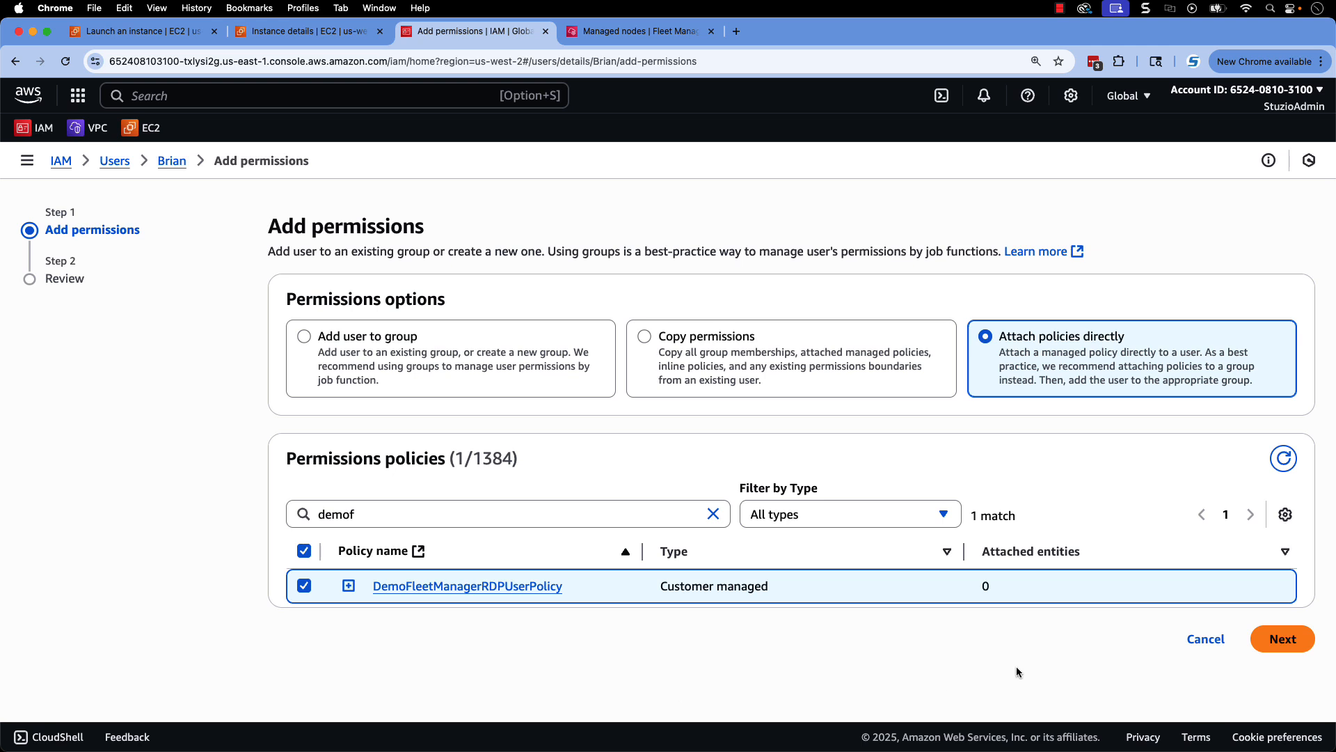
click(1284, 639)
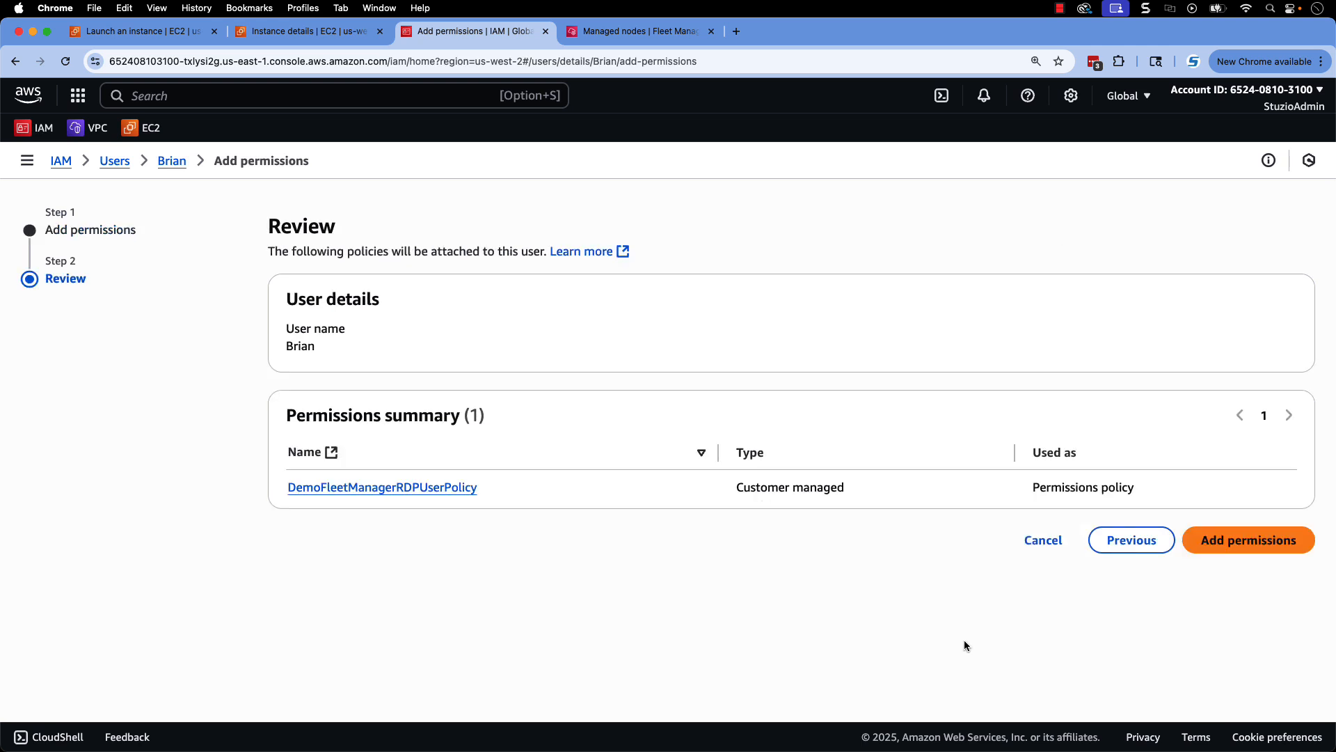
click(1249, 549)
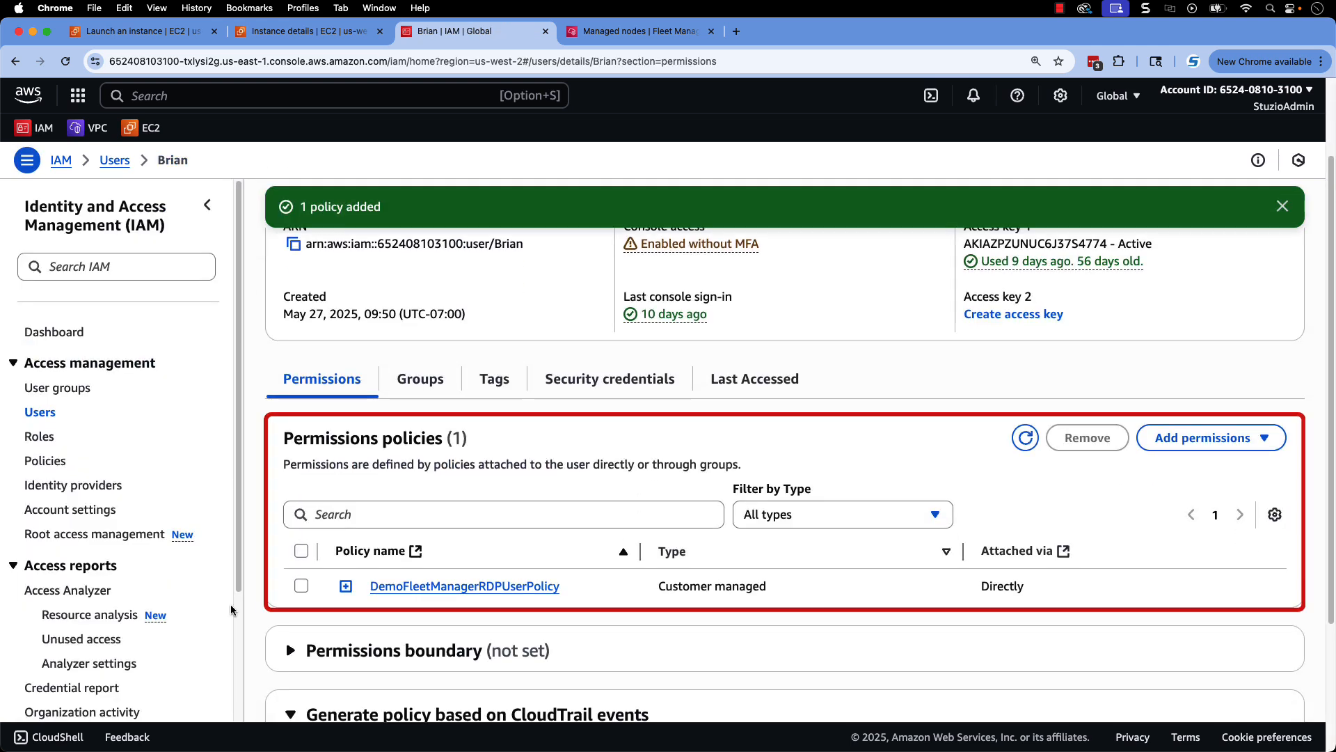
Examine the EC2, SSM and session statements in the JSON of the attached DemoFleetManagerRDPUserPolicy
click(345, 586)
scroll(254, 481, down, 5)
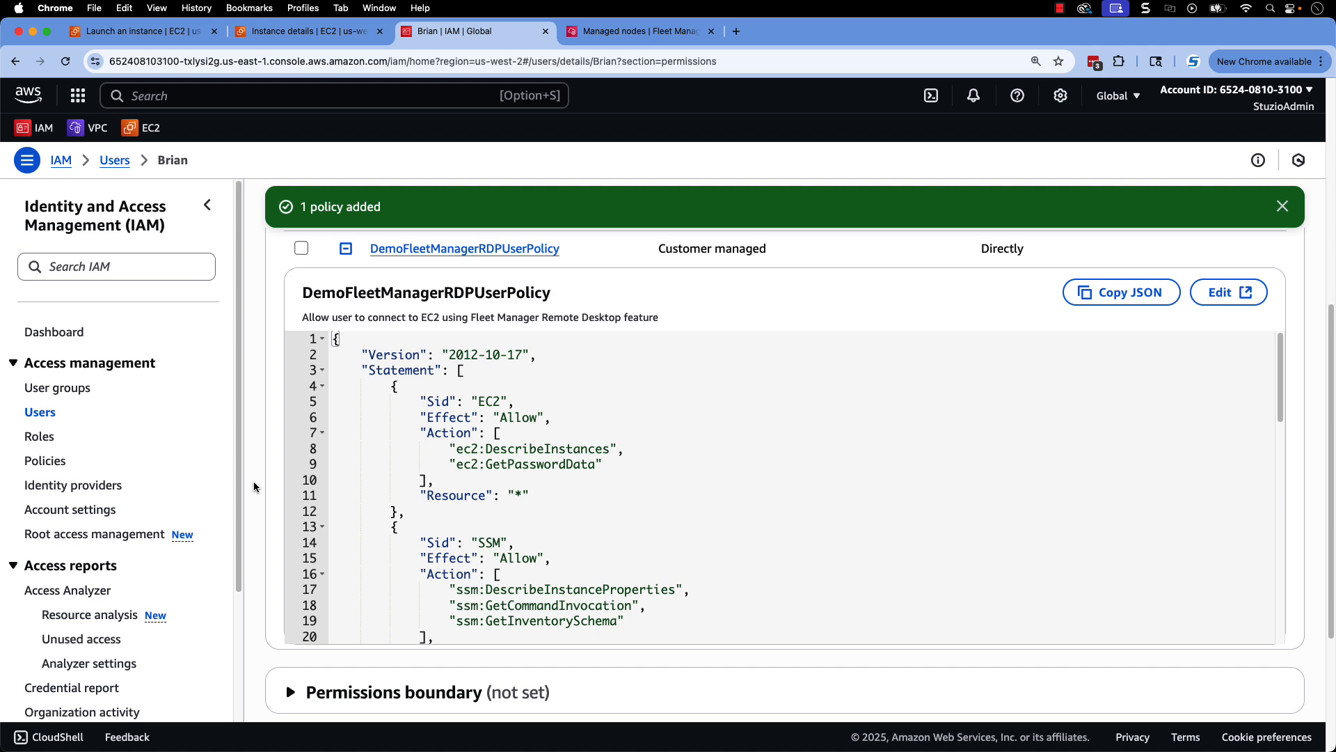
scroll(372, 505, down, 3)
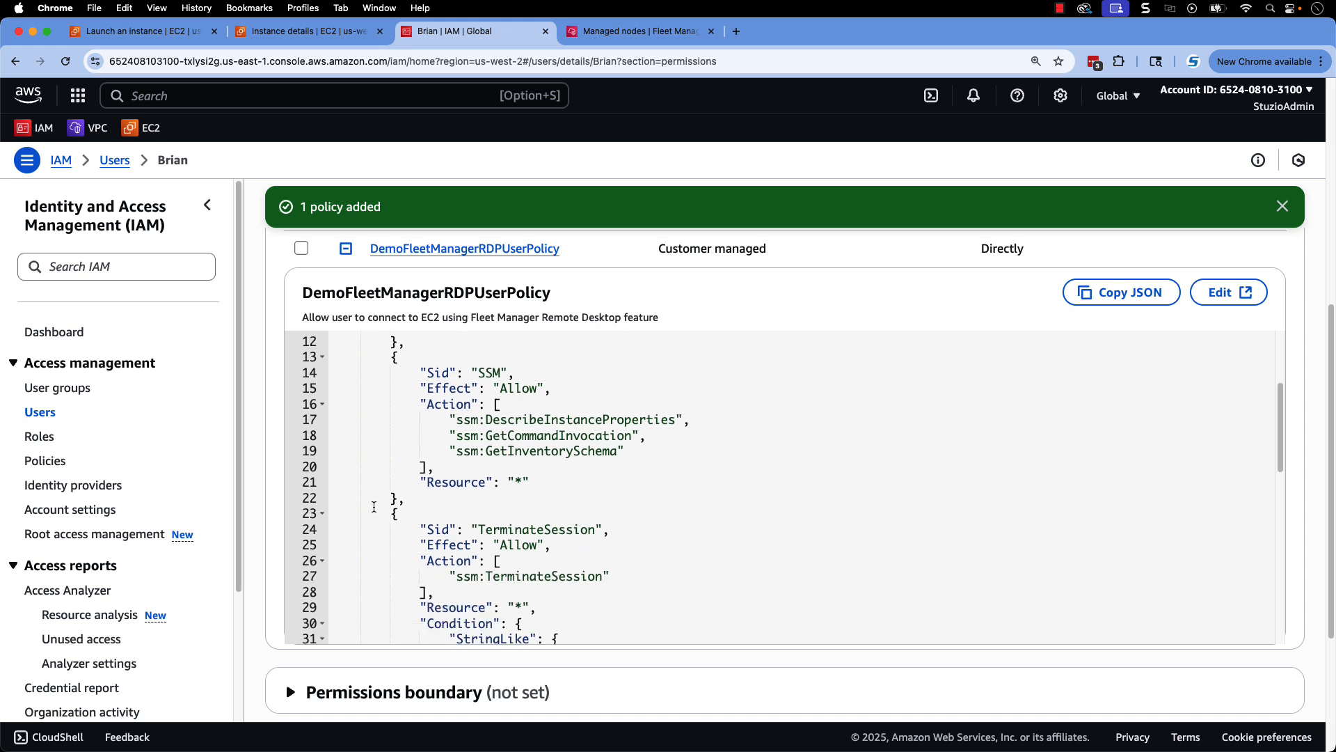
scroll(372, 507, up, 3)
scroll(250, 567, down, 1)
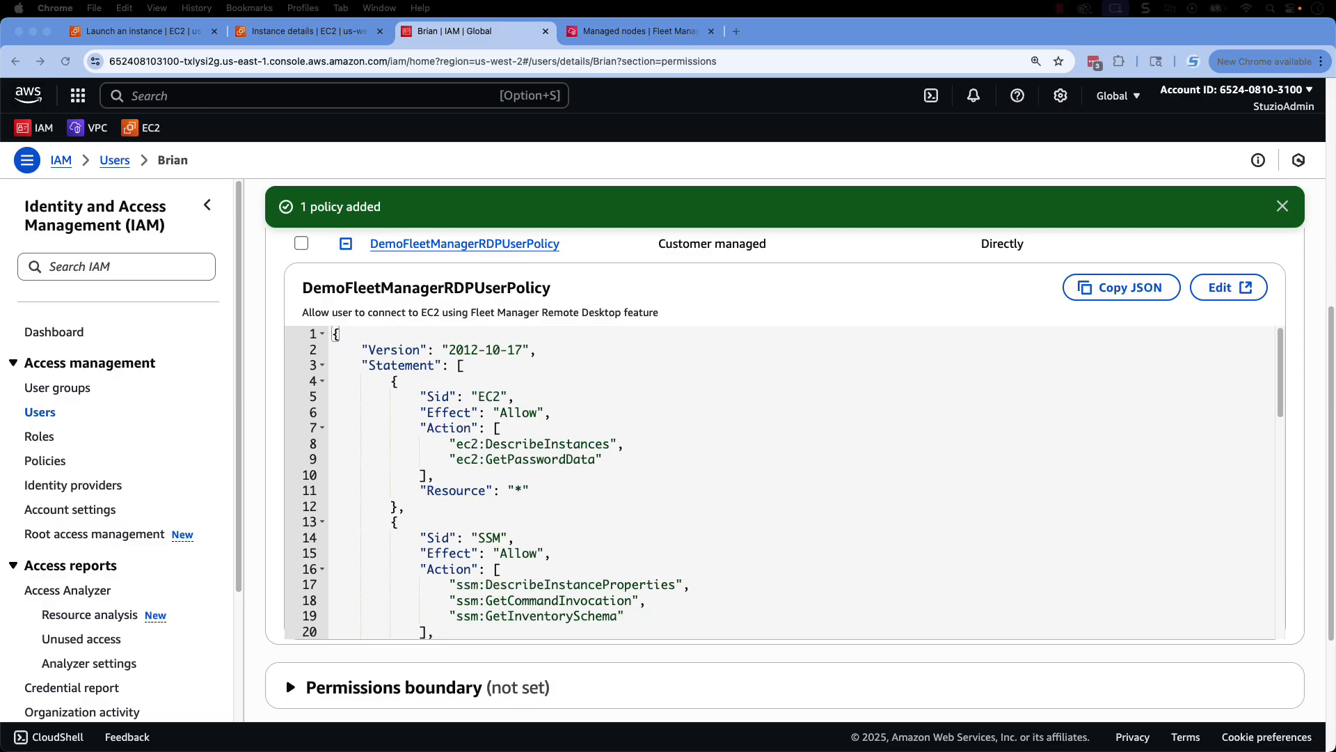
Switch to the non-admin user's Fleet Manager, open a Remote Desktop connection for DemoRDPWindows, and dismiss the unified console banner
click(661, 32)
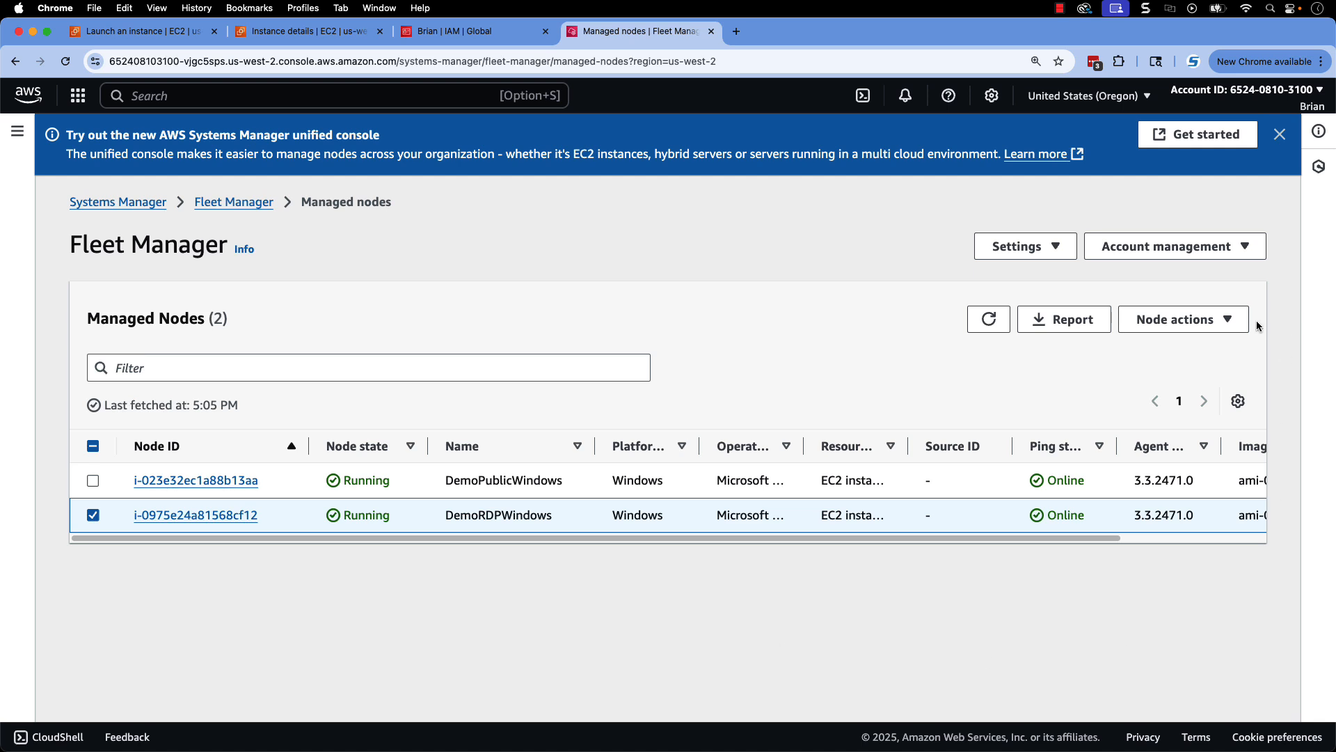
click(1236, 321)
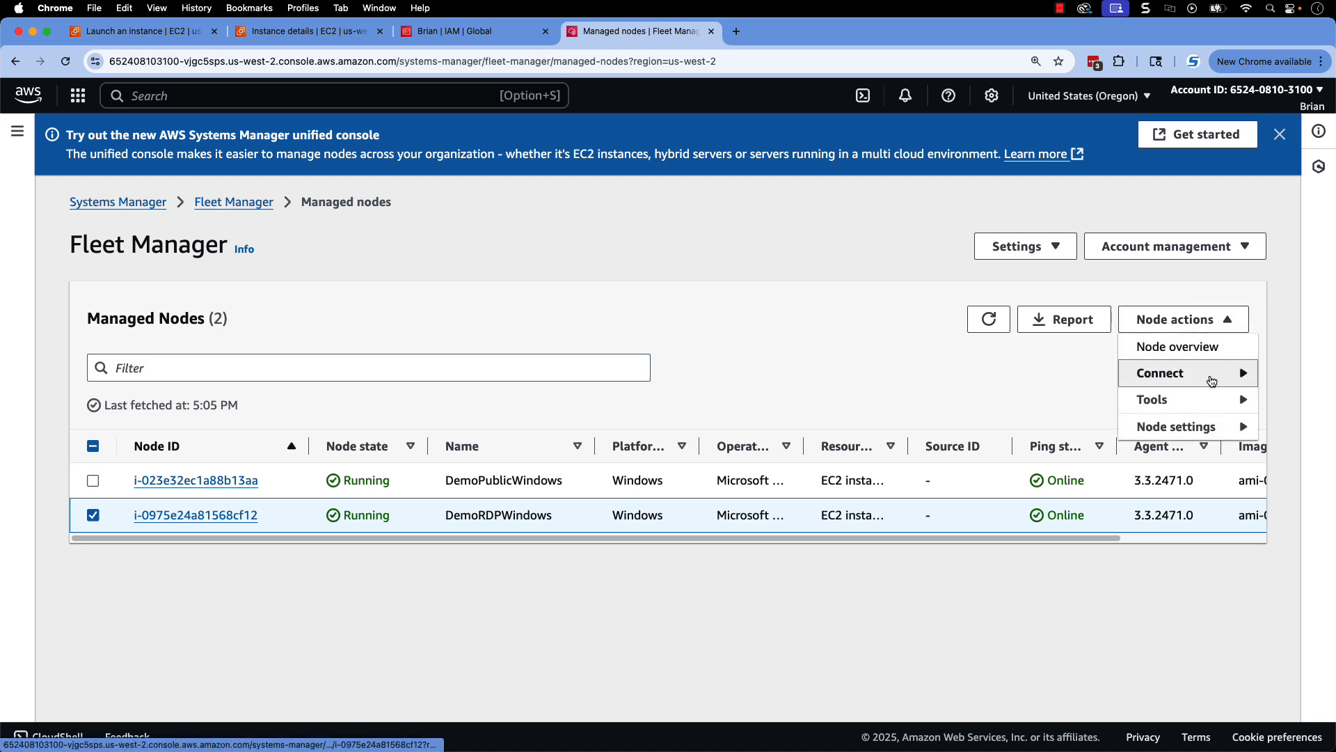
mouse_move(1212, 381)
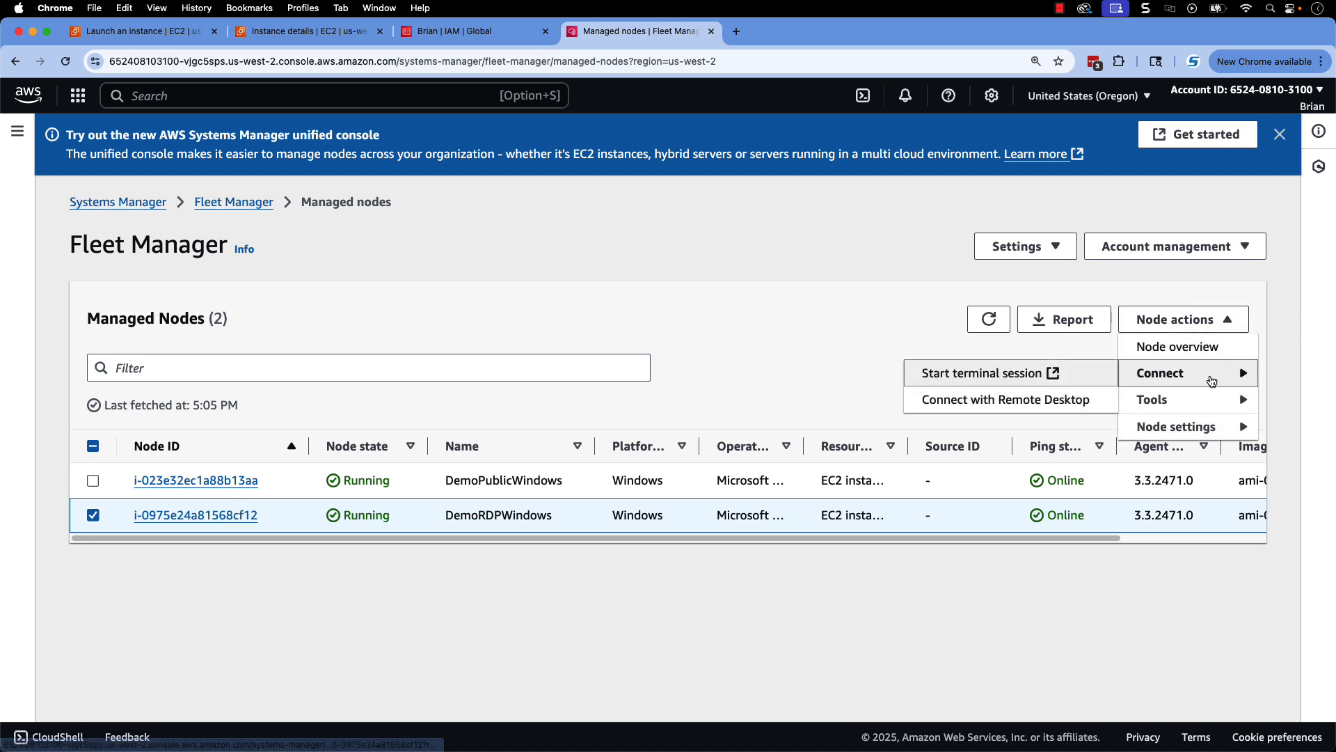
click(1102, 407)
click(1265, 134)
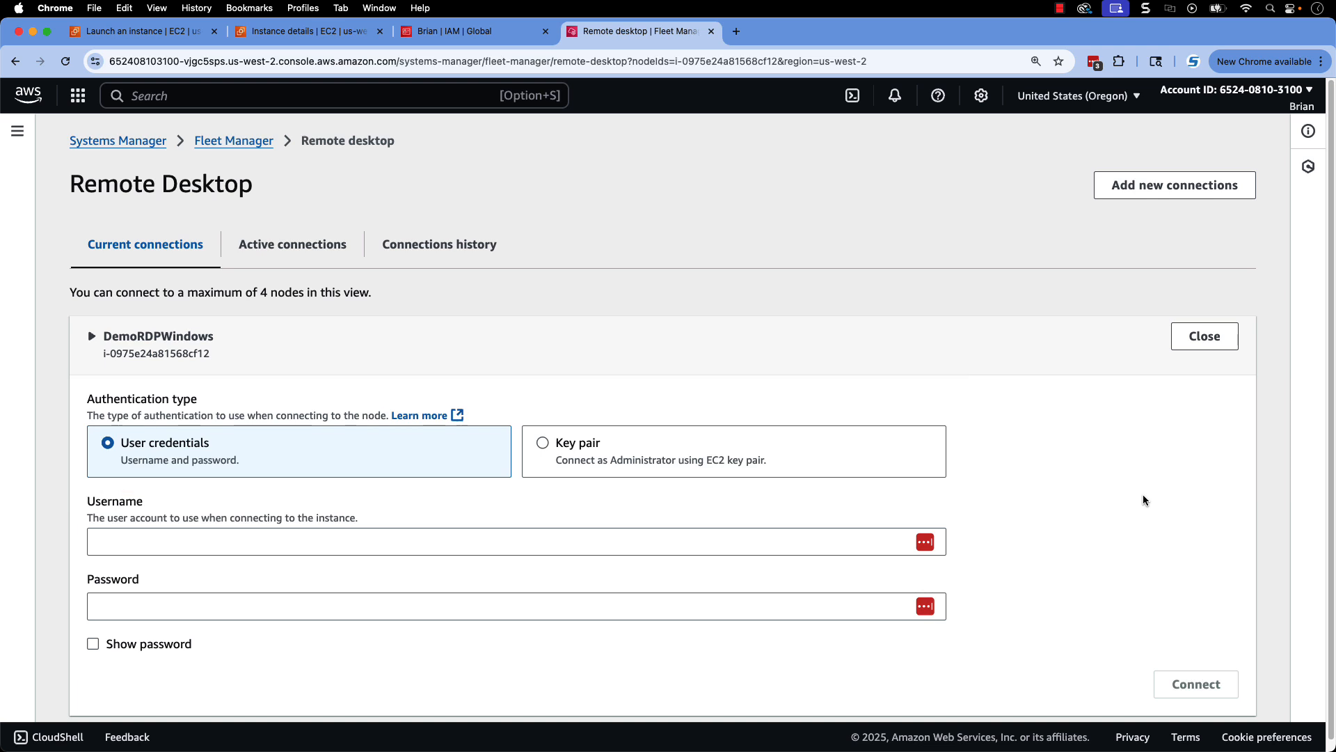
Connect to DemoRDPWindows as Administrator with key pair authentication, using the local key file DemoEC2KeyPair.pem
click(543, 442)
scroll(1071, 562, down, 2)
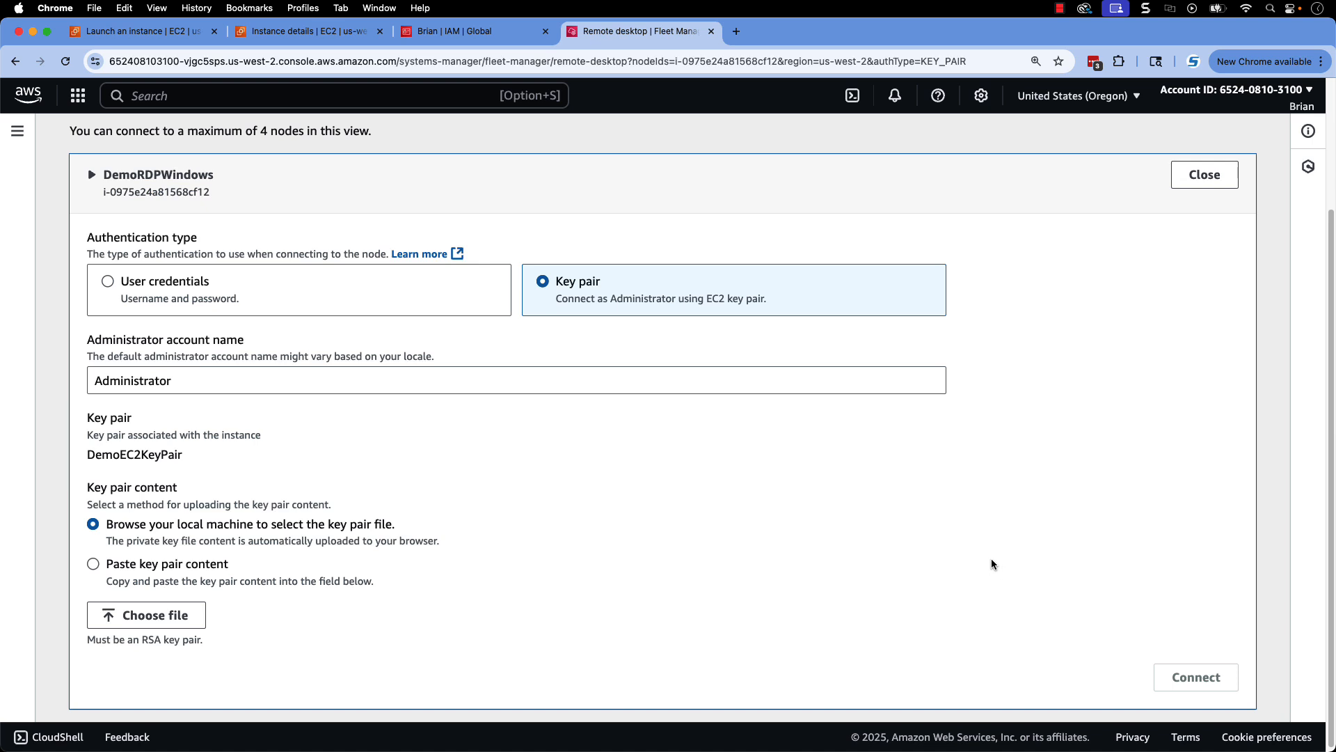
click(136, 615)
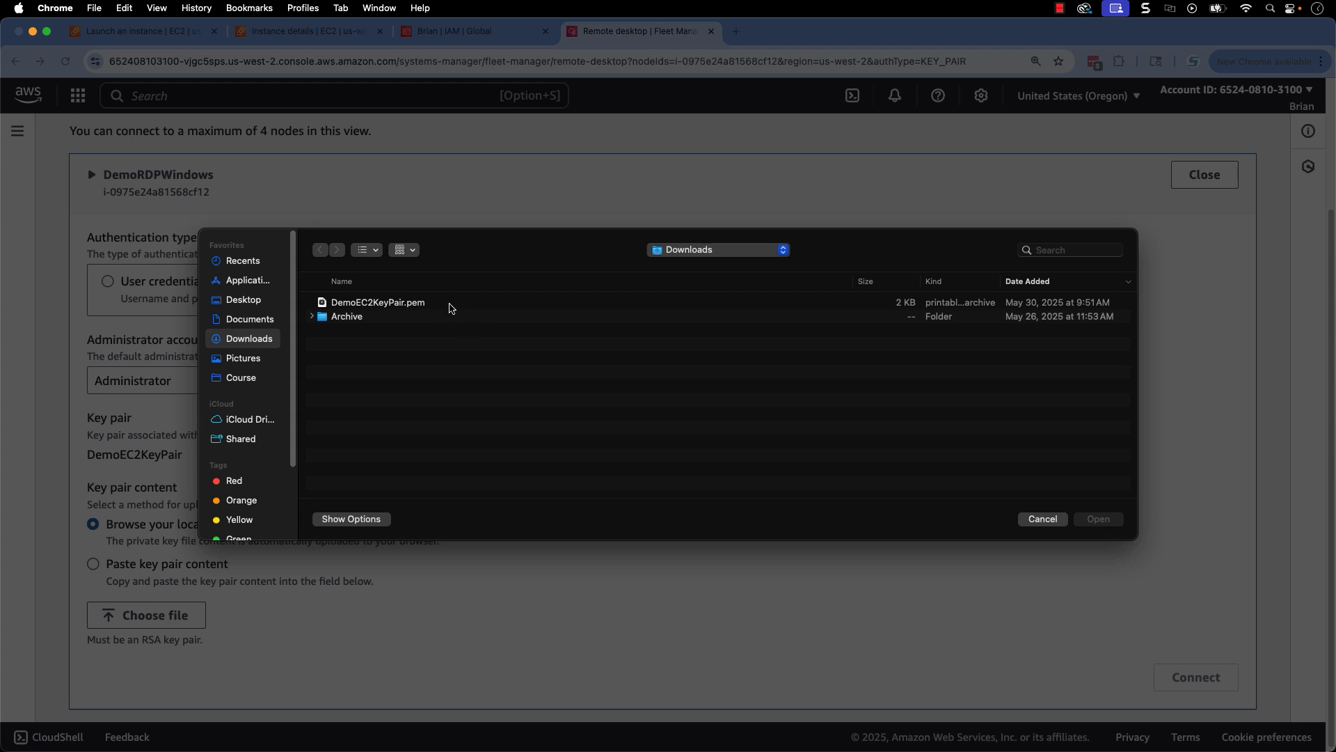
click(451, 308)
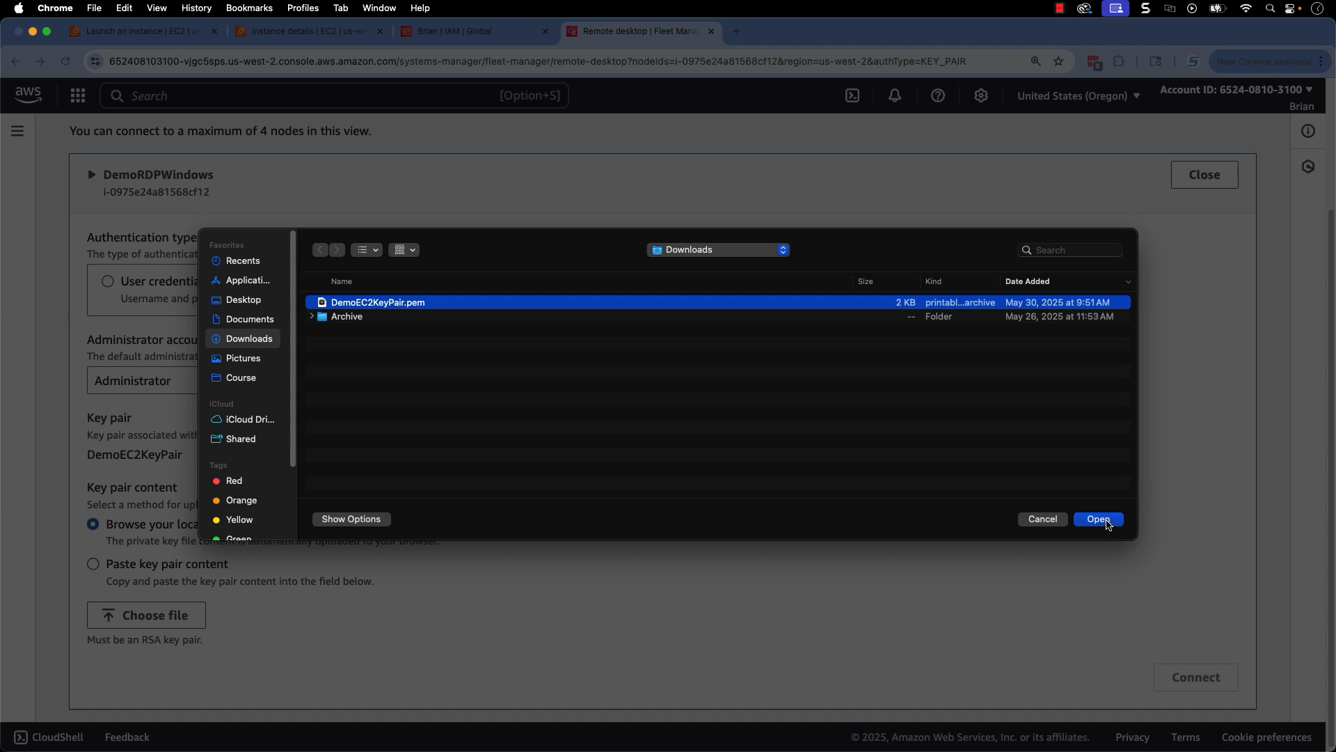
click(1103, 519)
scroll(1069, 557, down, 1)
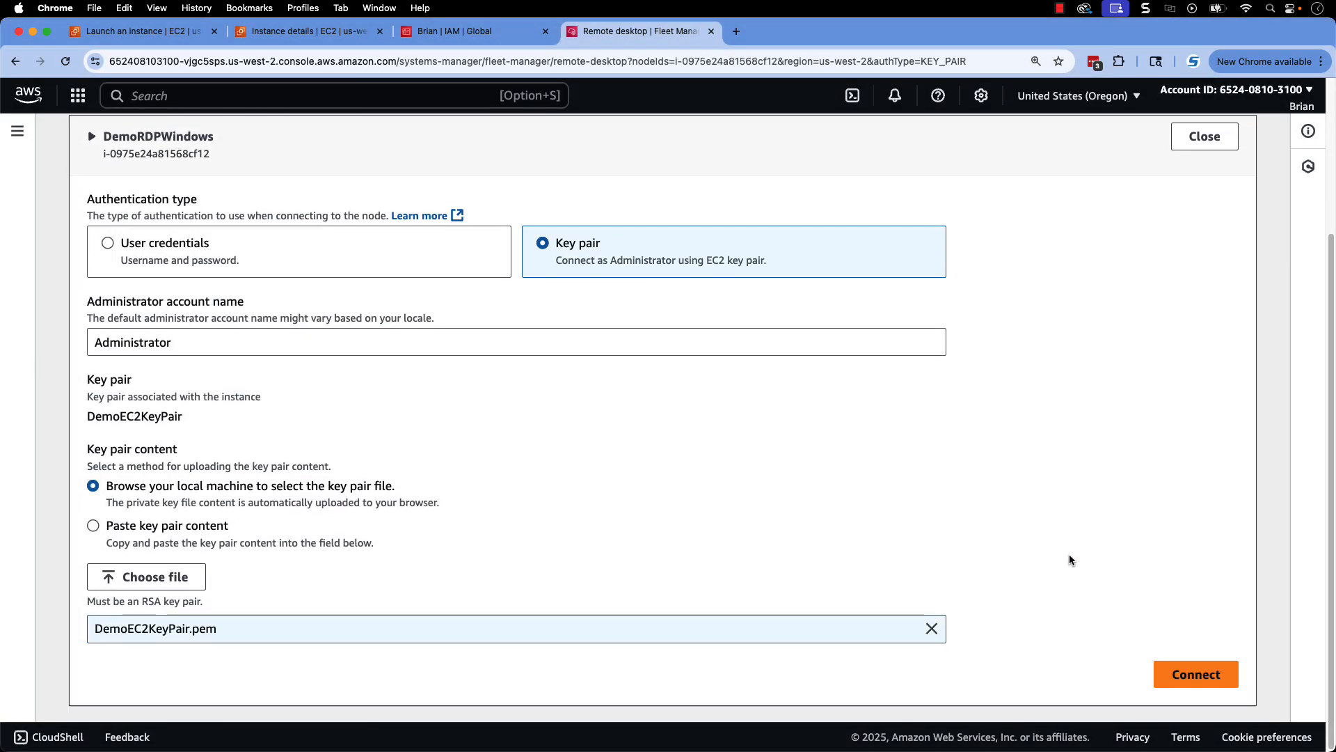
click(1196, 673)
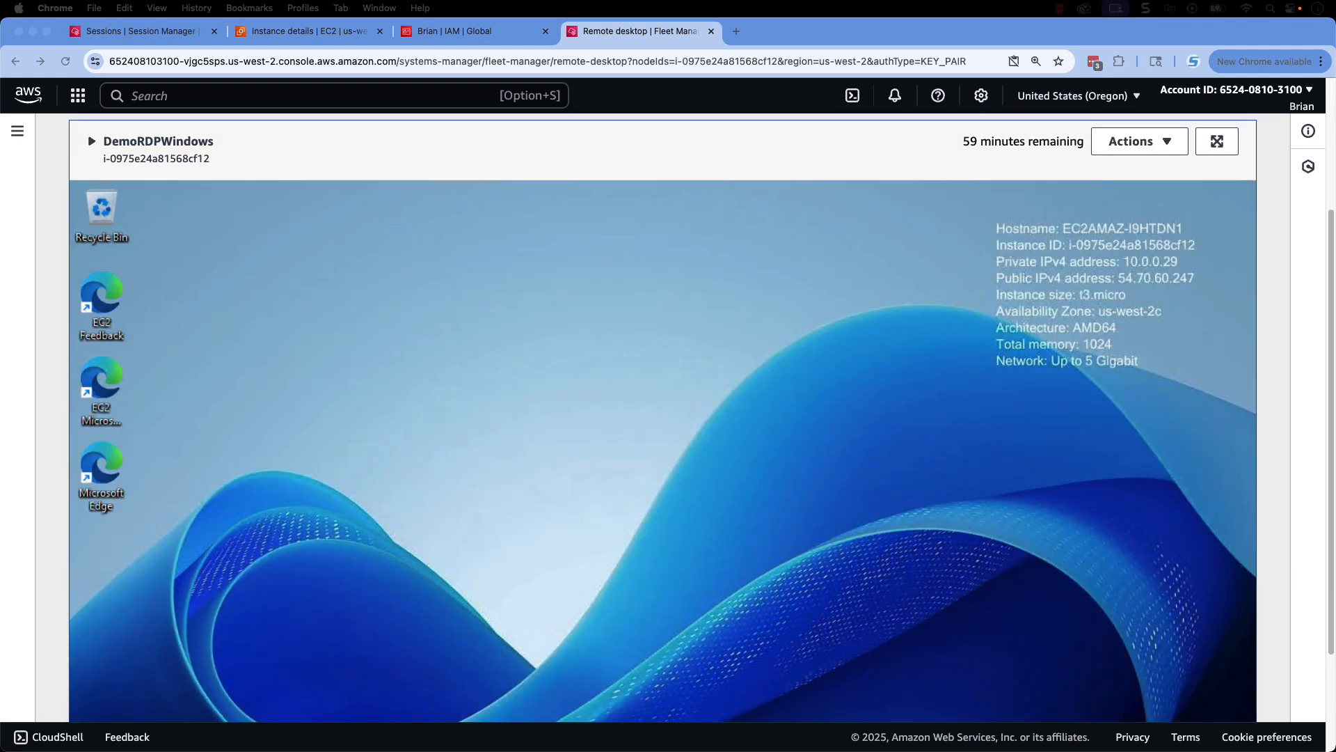
Expand the DemoRDPWindows remote desktop to full screen and open File Explorer in it
click(1275, 243)
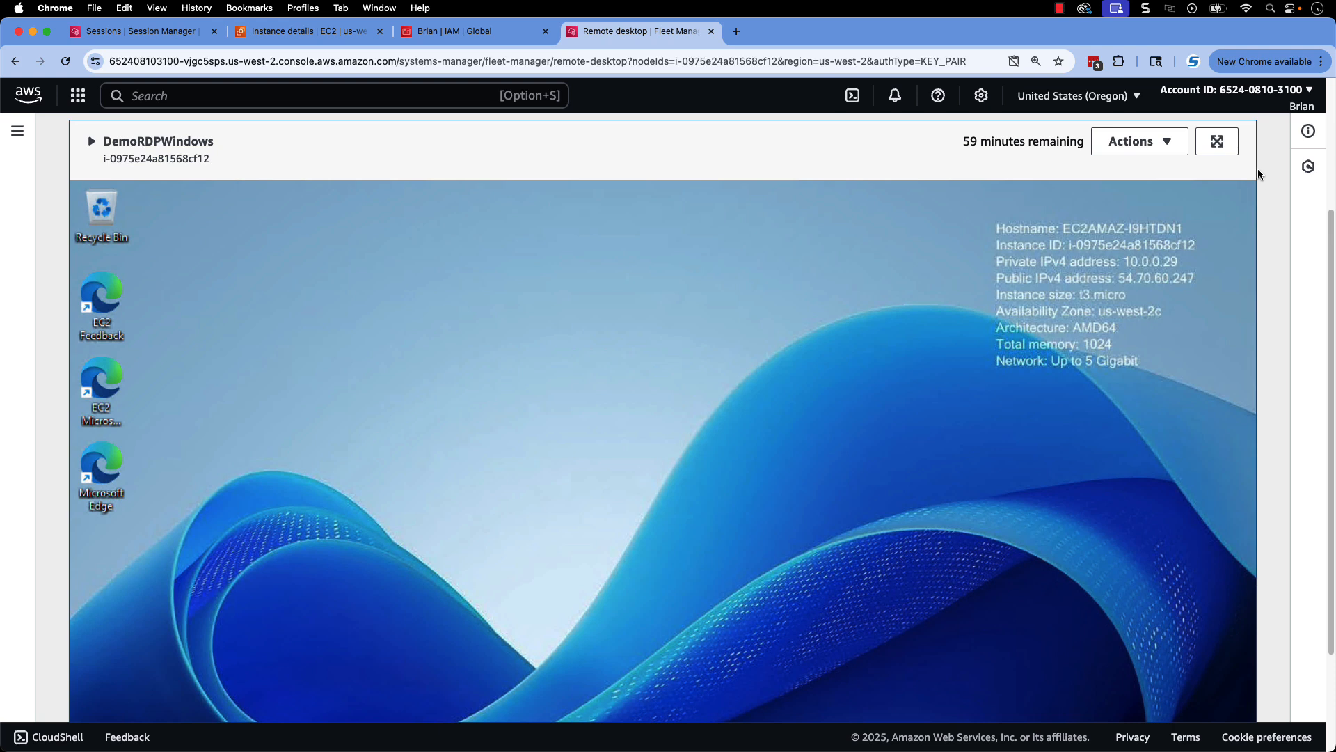
click(1217, 141)
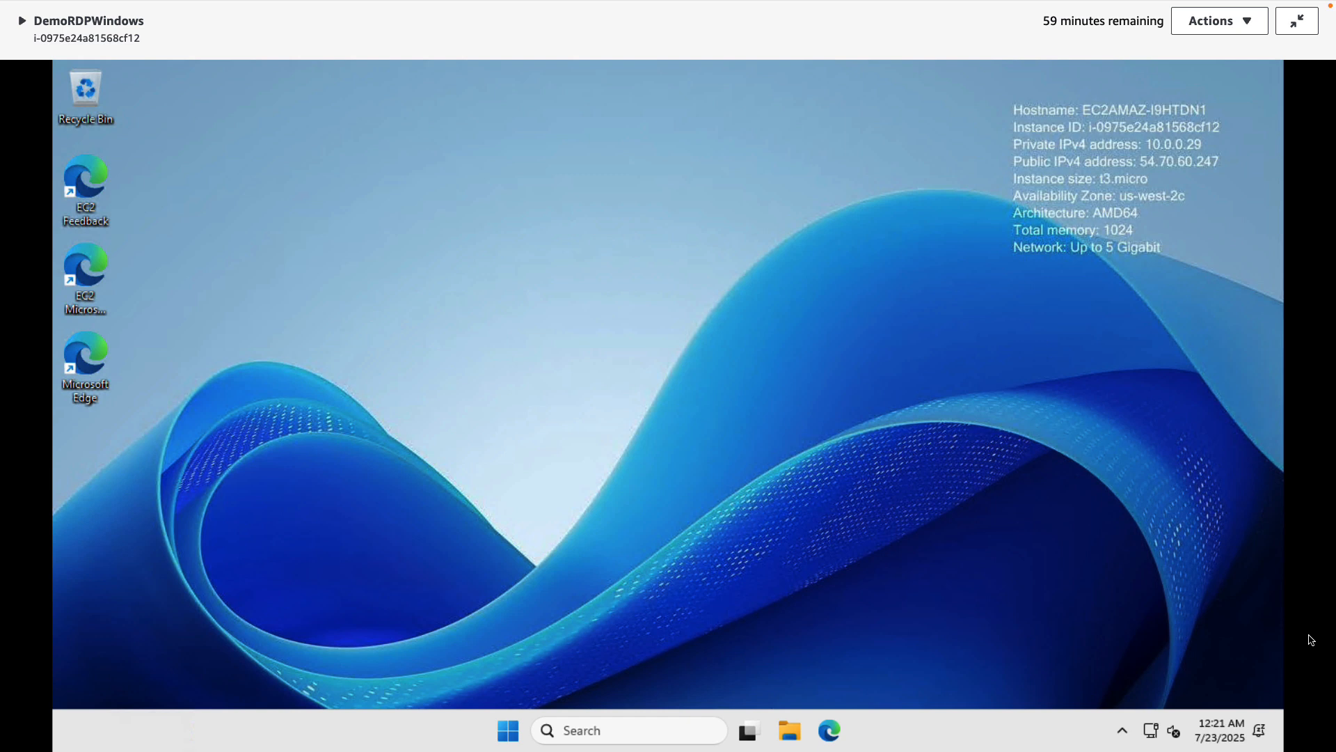
click(789, 730)
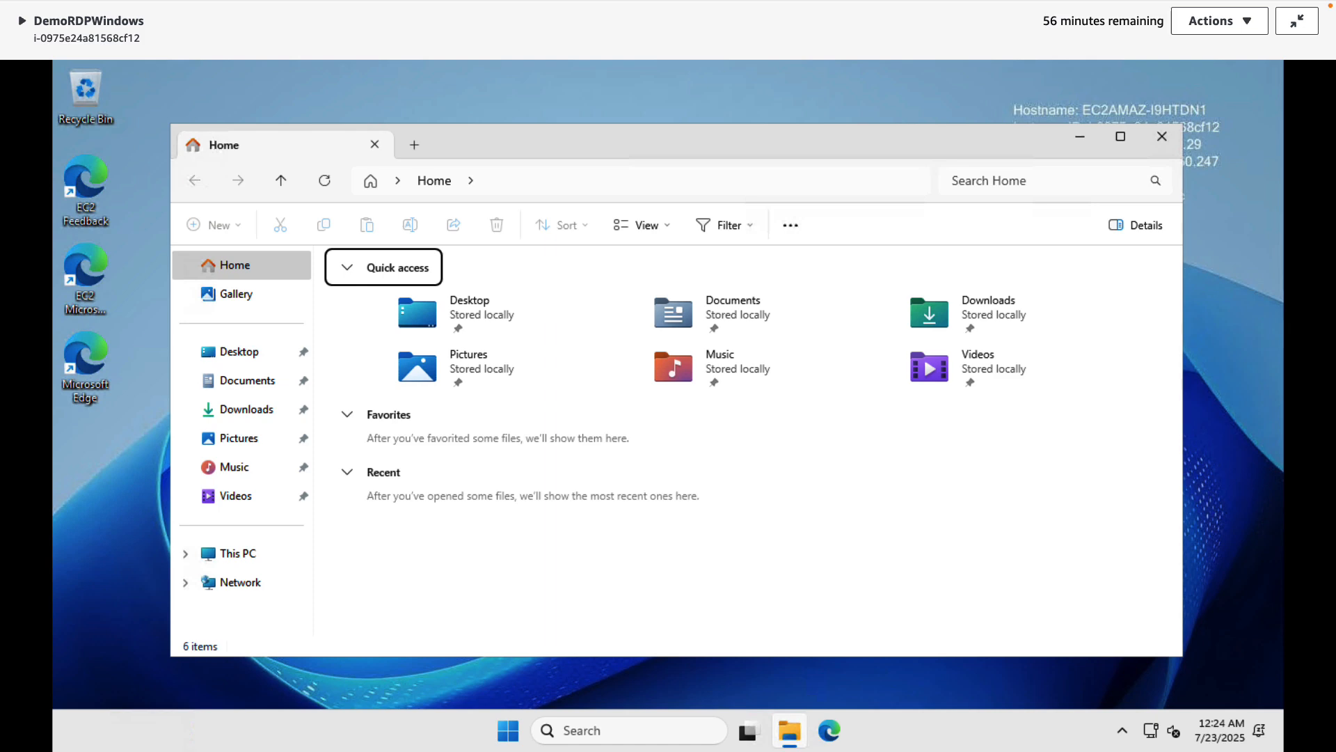
Exit full screen and end the DemoRDPWindows remote desktop connection
click(1297, 20)
click(1139, 336)
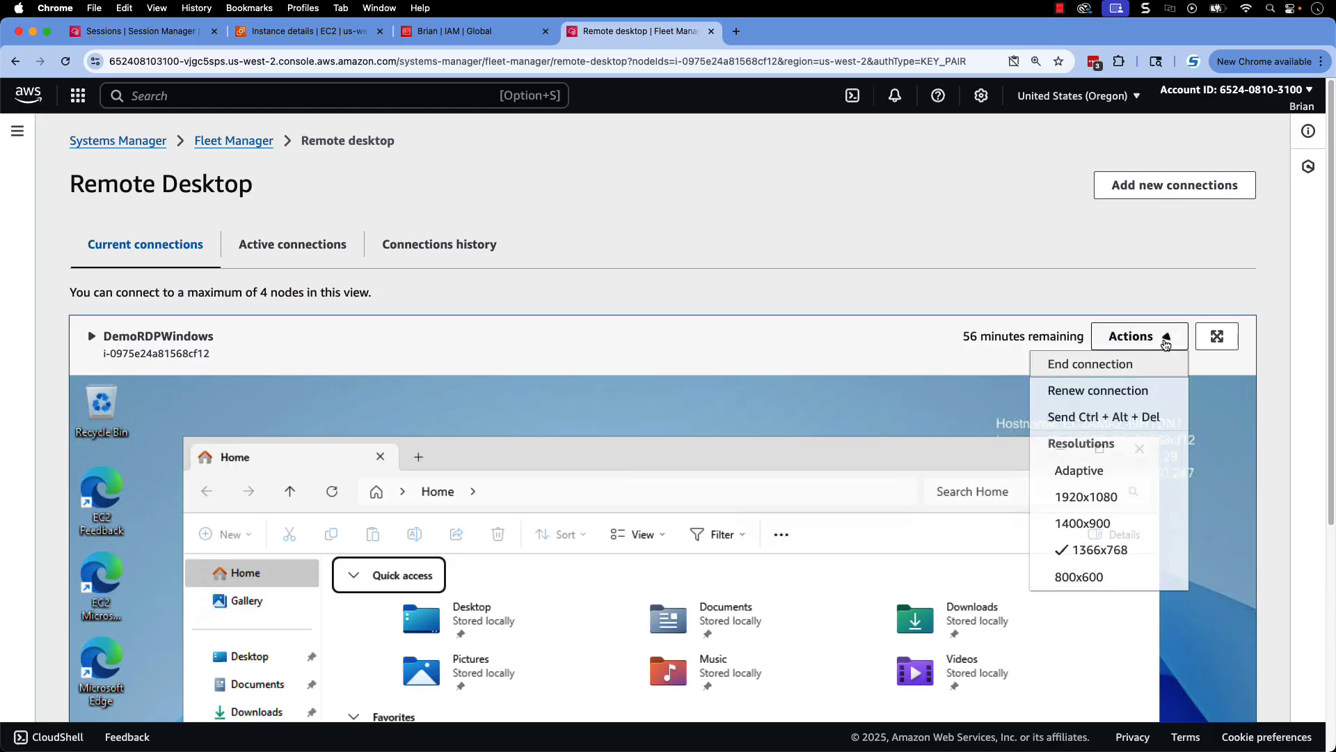
click(1092, 361)
click(831, 479)
Return to Fleet Manager's managed nodes and open a new Remote Desktop connection for DemoRDPWindows
click(234, 141)
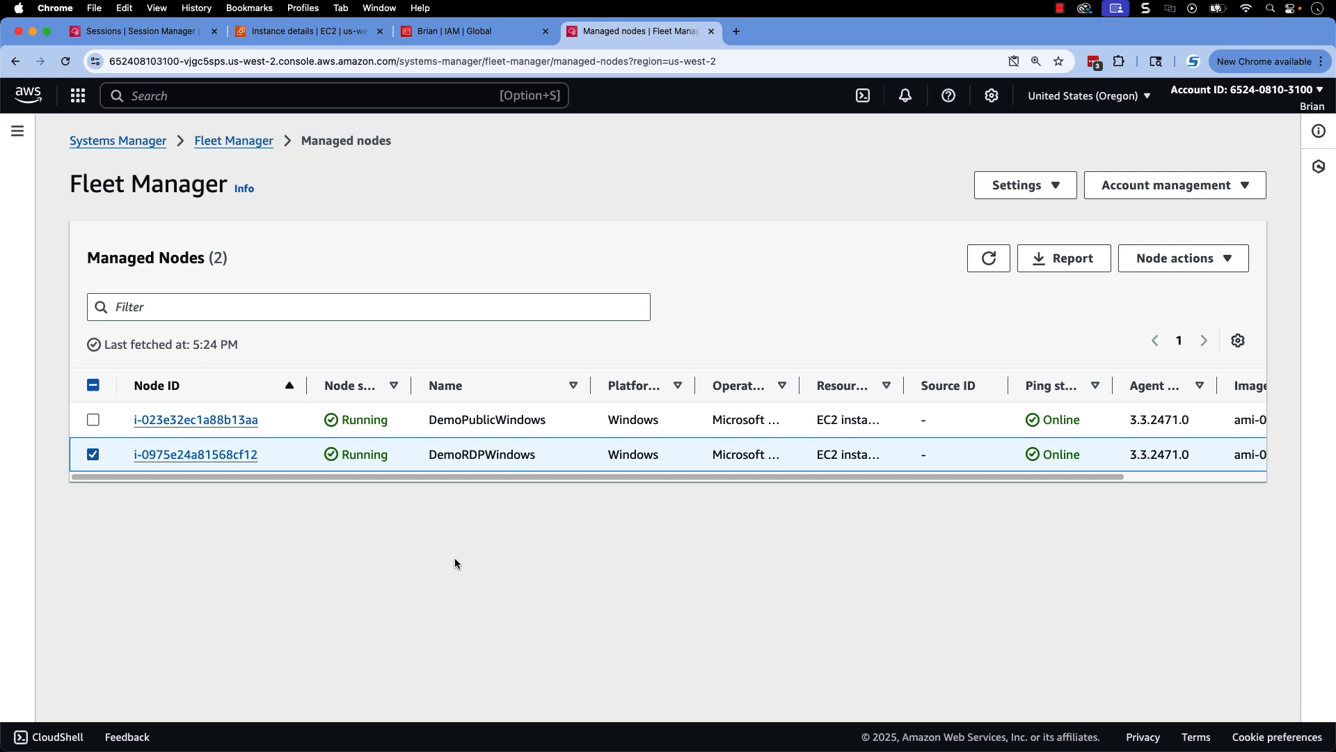
click(1169, 259)
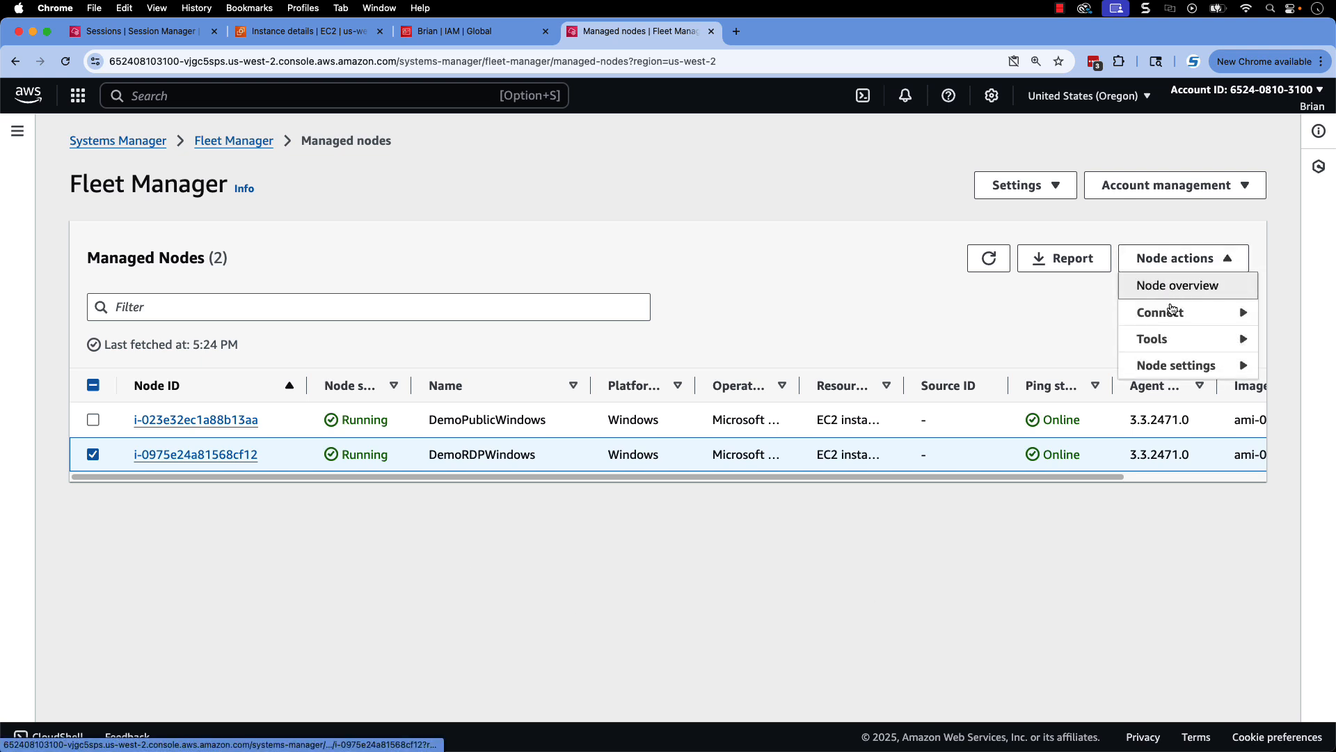
mouse_move(1173, 312)
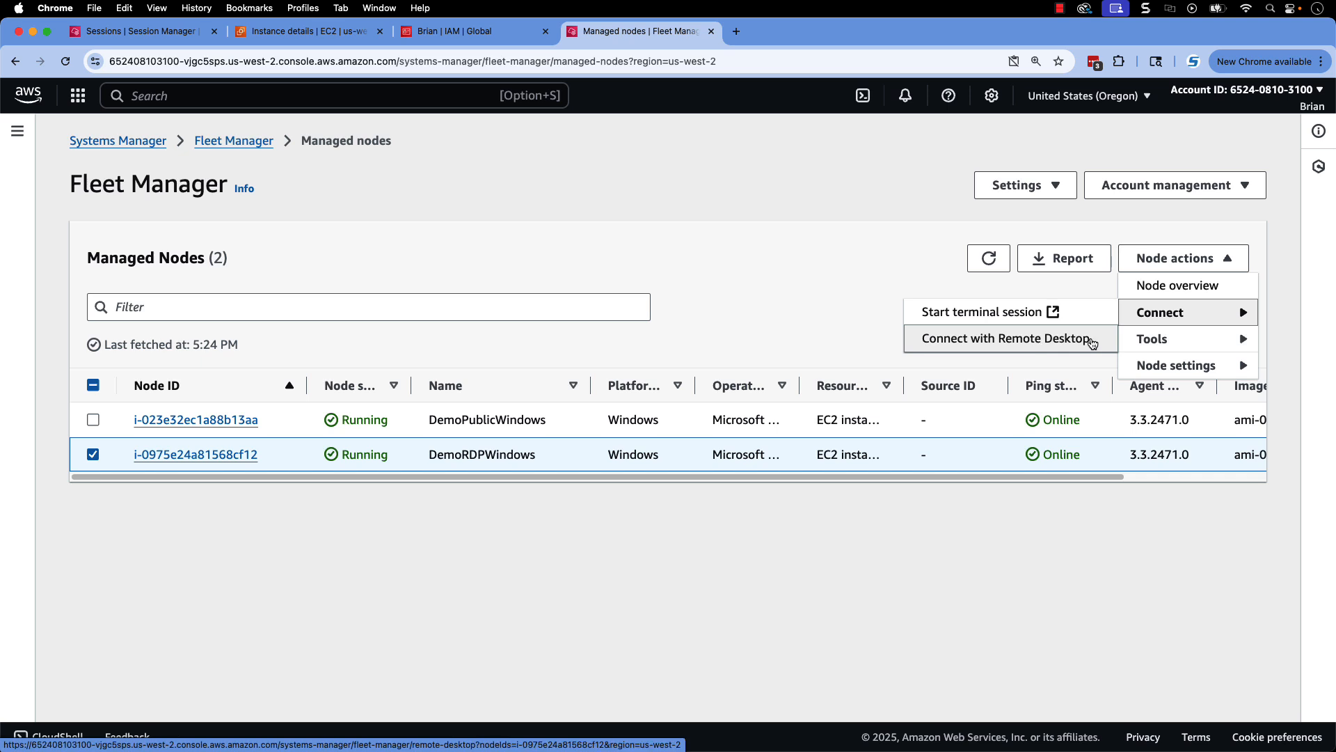
click(1092, 343)
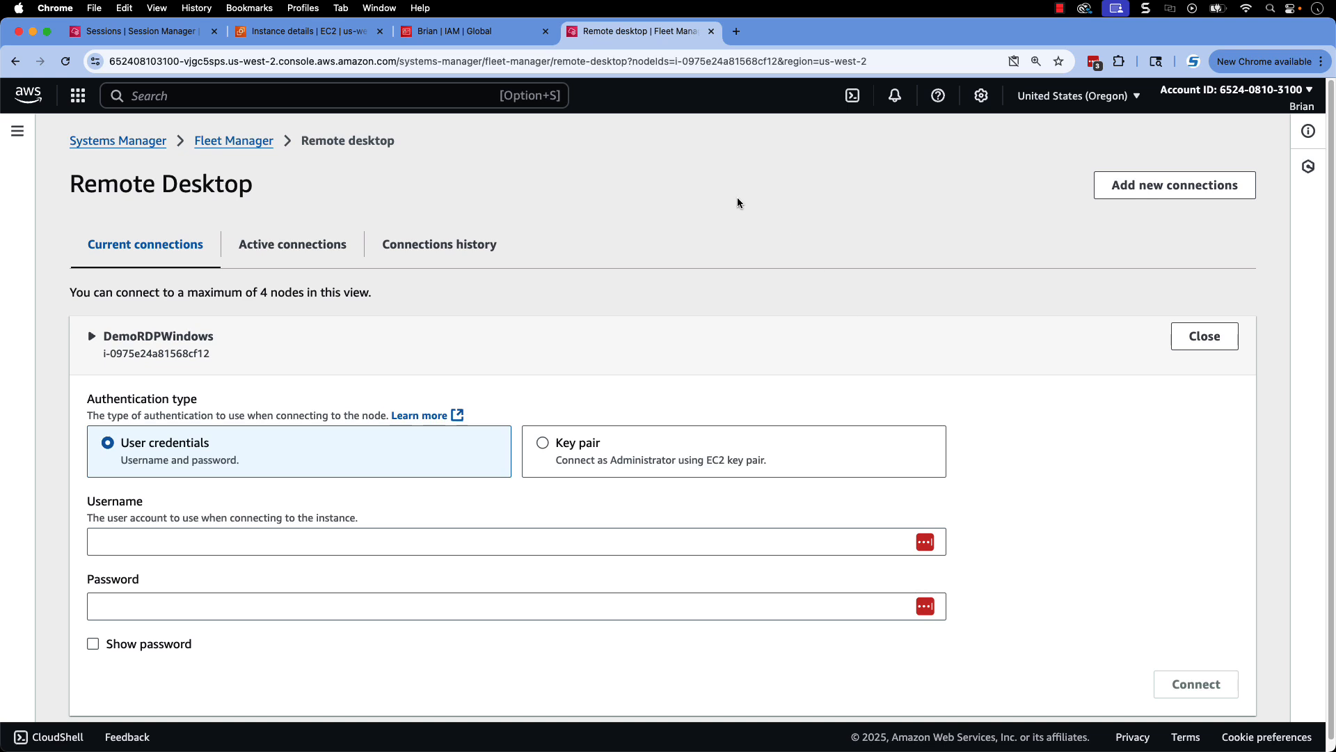
Open the Windows password retrieval page for DemoRDPWindows from its RDP client connection options in the EC2 console
click(327, 32)
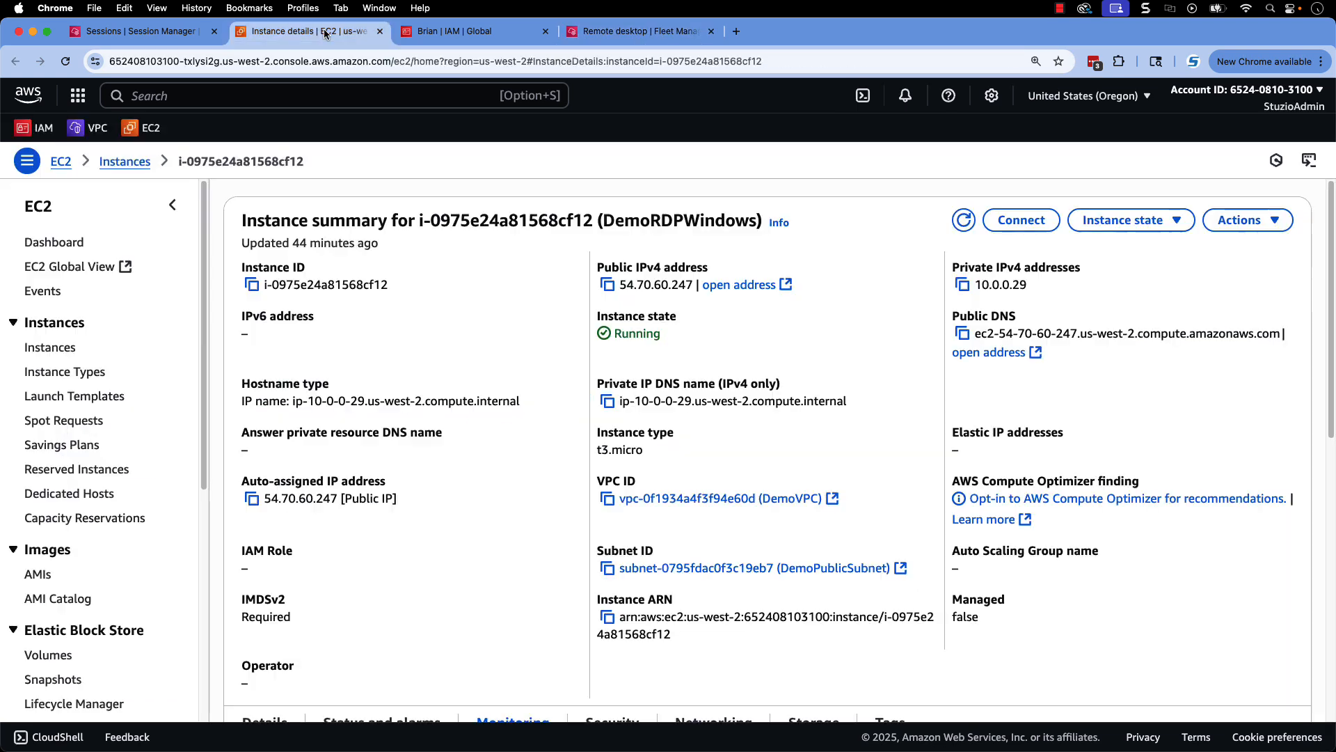
click(1005, 224)
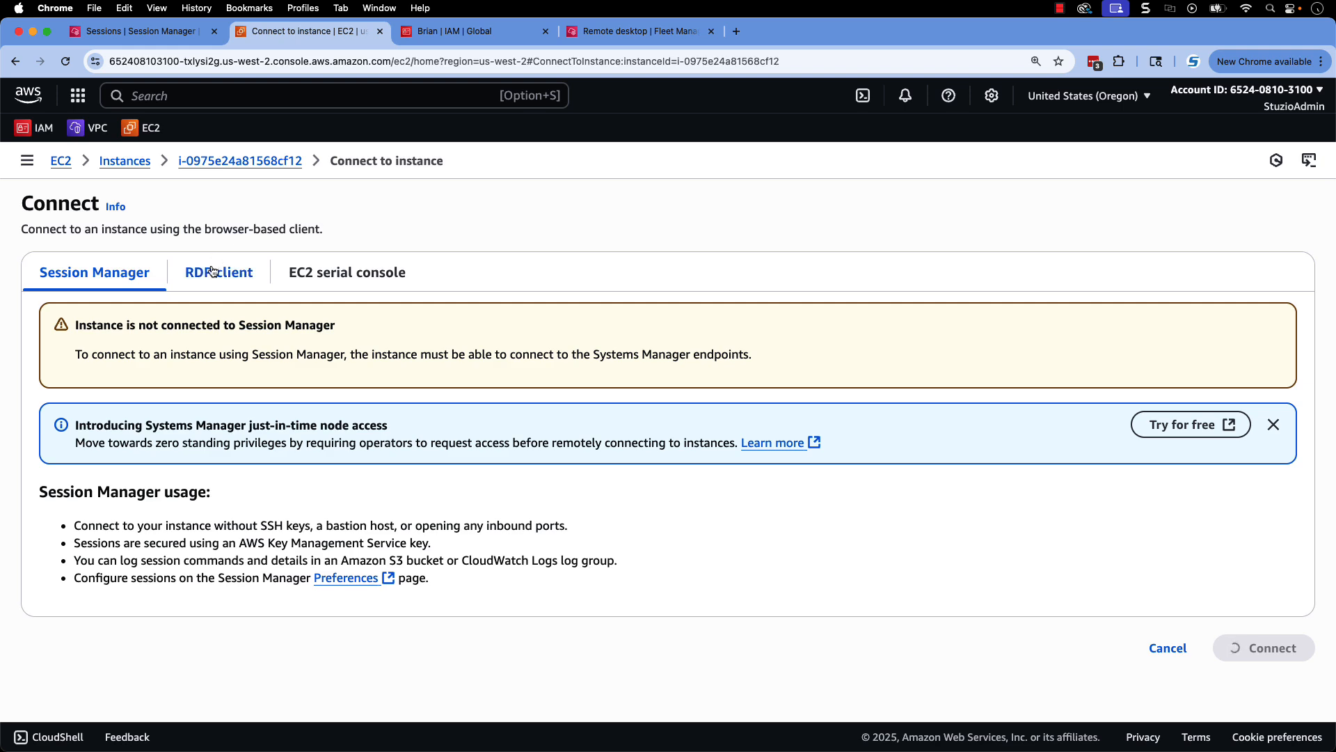
click(213, 271)
scroll(604, 477, down, 3)
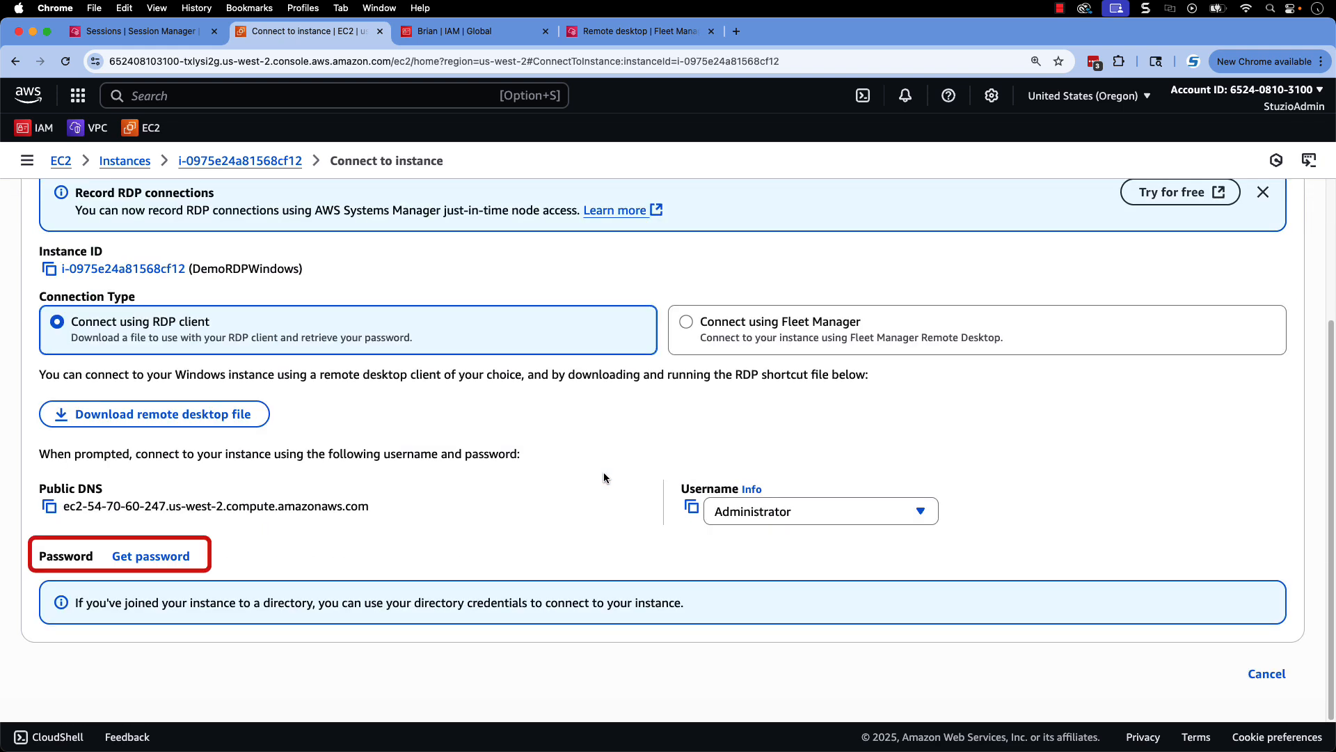
click(160, 554)
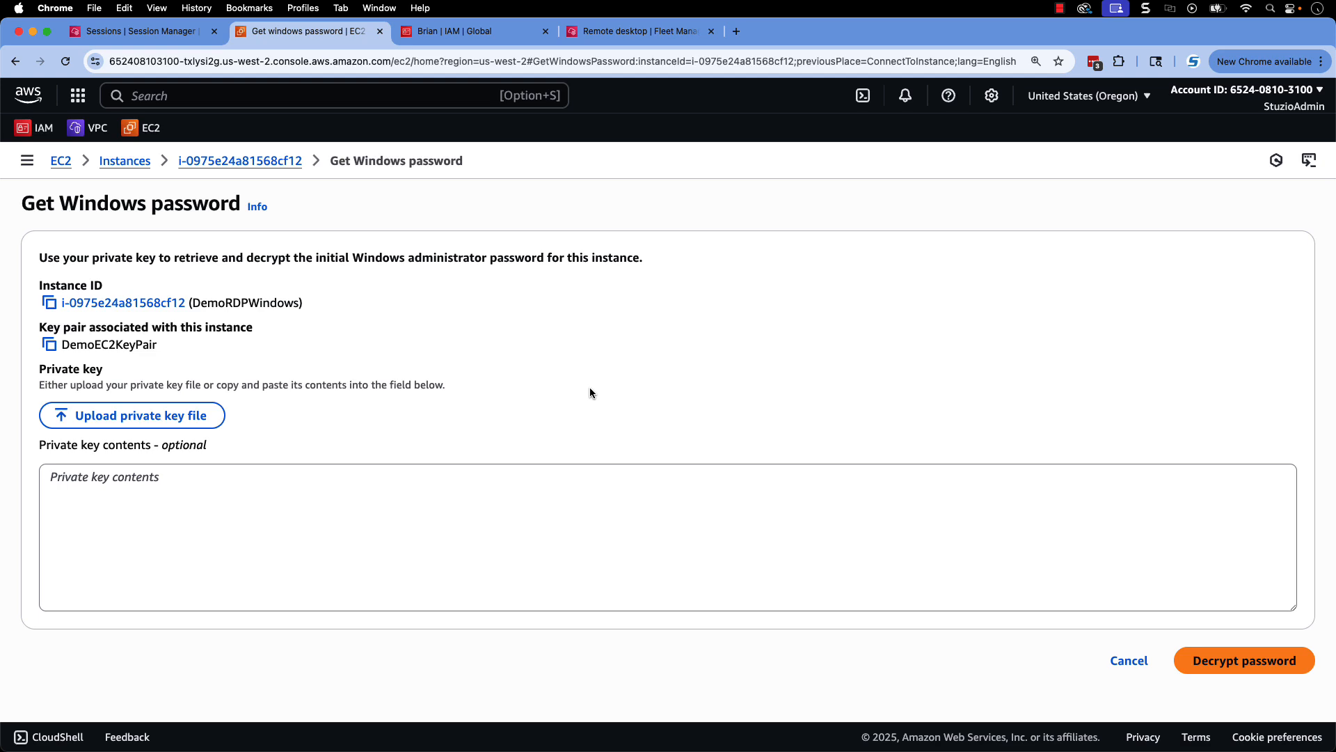
Upload the private key file DemoEC2KeyPair.pem and decrypt the instance's Windows administrator password
click(133, 415)
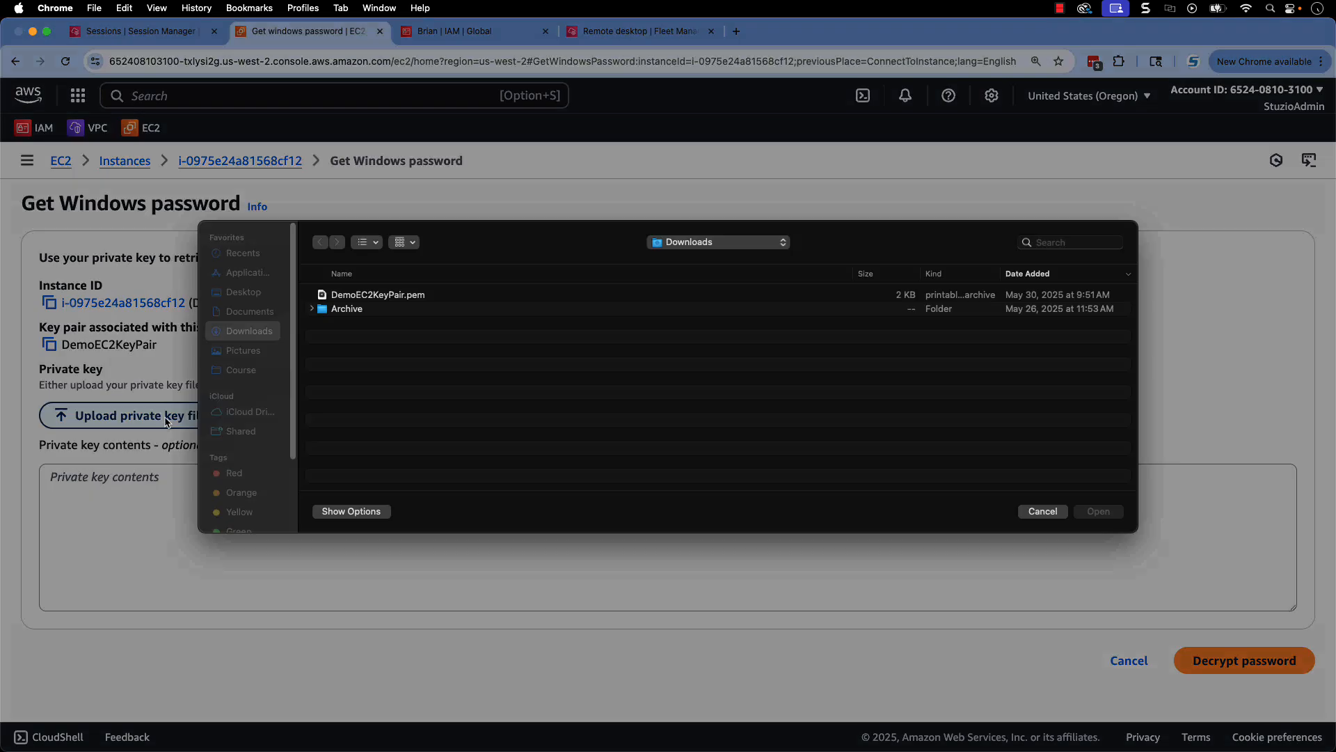
click(1099, 519)
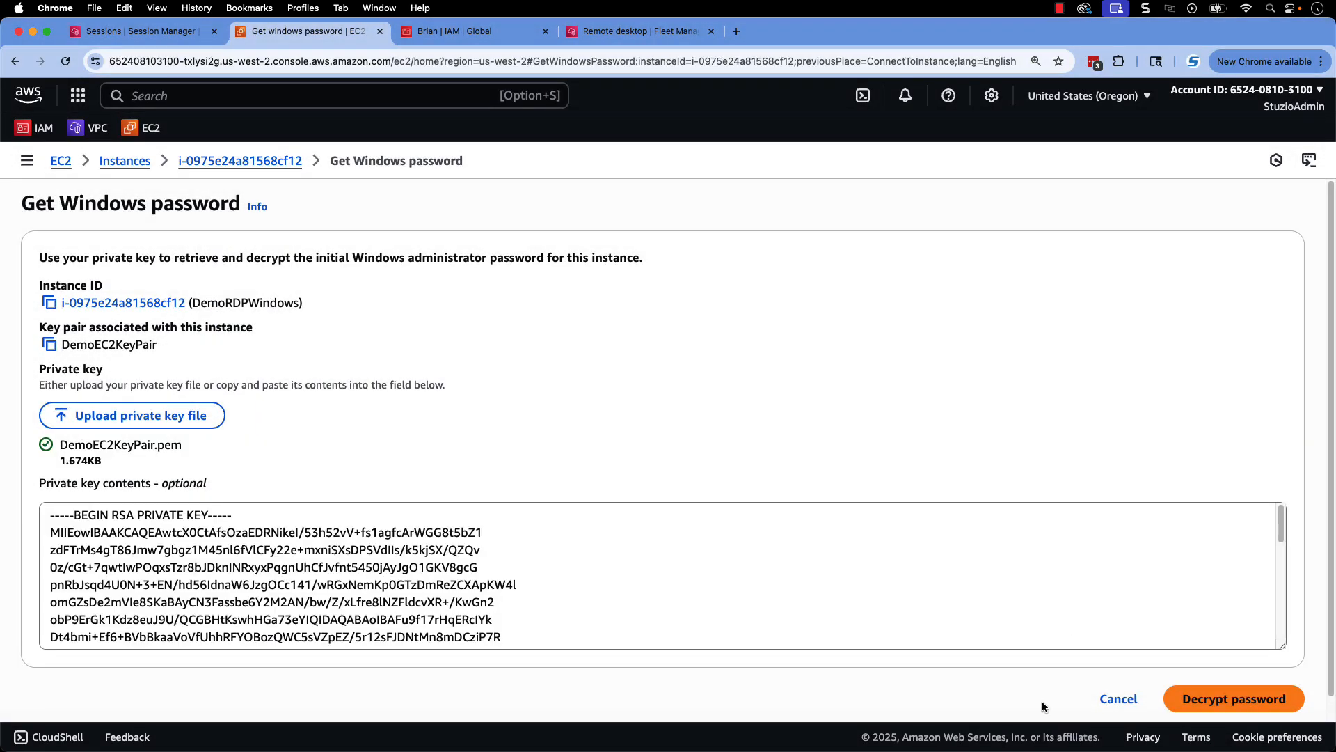
click(1235, 699)
scroll(1000, 513, down, 4)
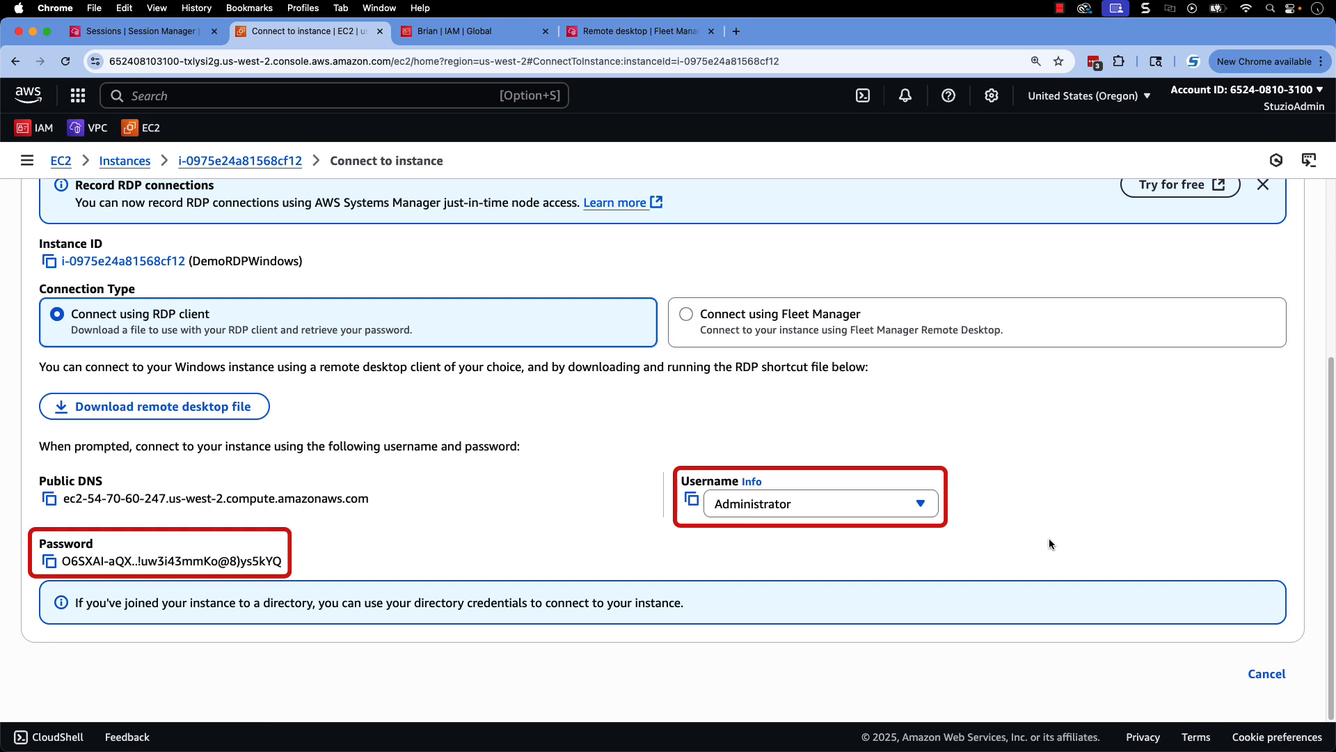
Copy the Administrator username from the EC2 connection details into the Username field of the Fleet Manager connection
click(692, 500)
click(640, 30)
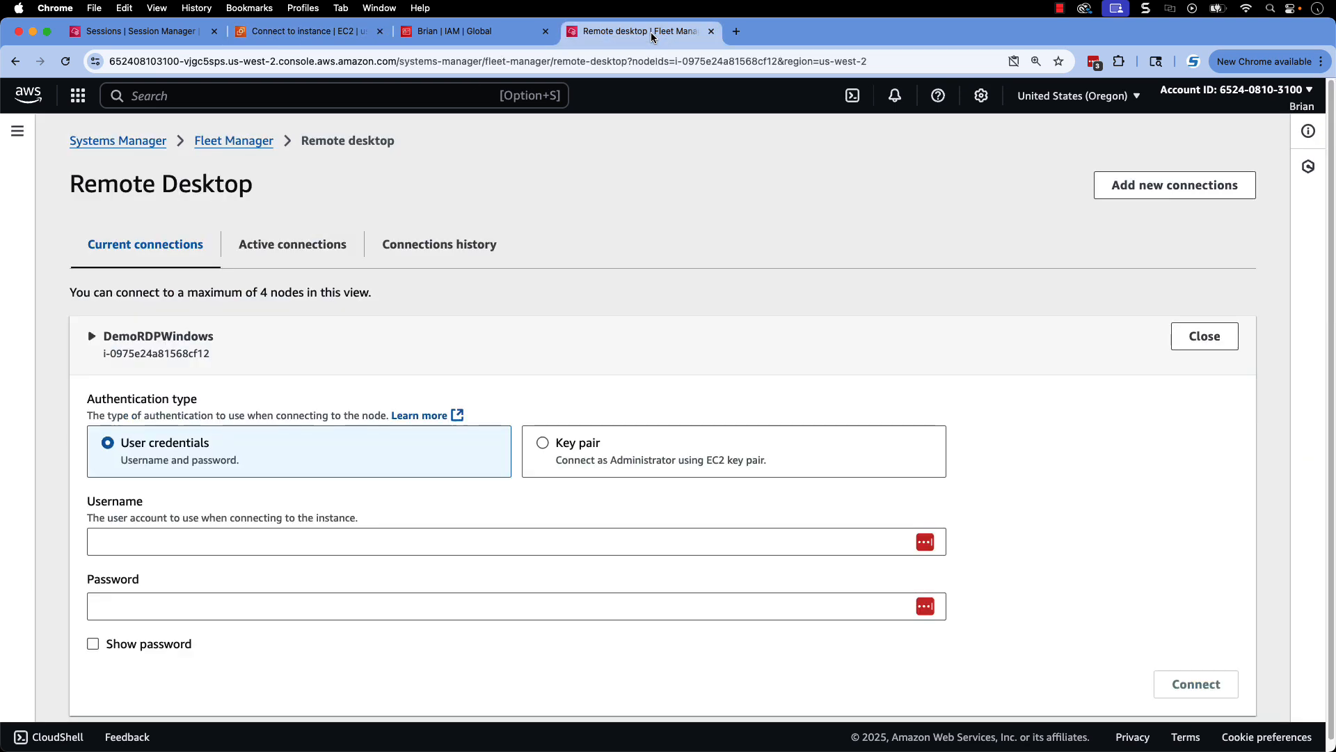
click(121, 531)
key(super+v)
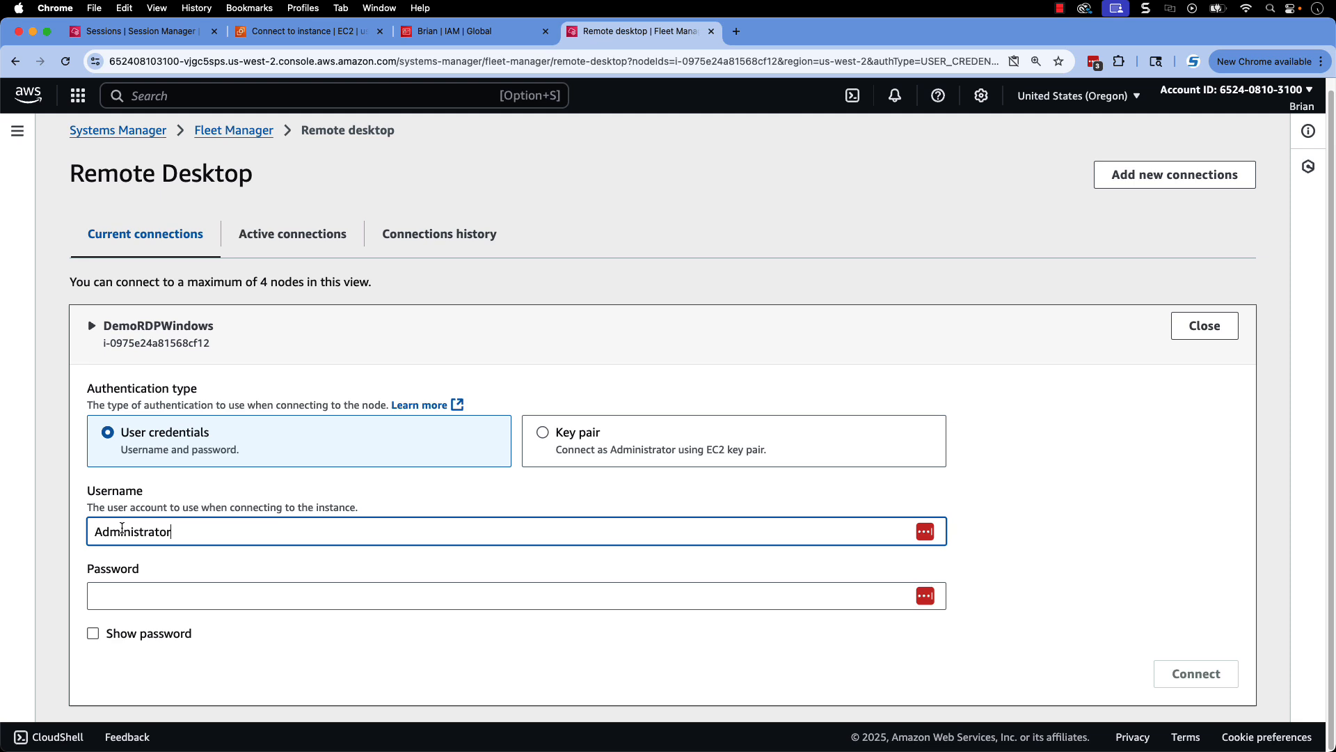
Copy the decrypted password into the Password field of the Fleet Manager connection and connect to DemoRDPWindows with user credentials
click(299, 31)
click(48, 561)
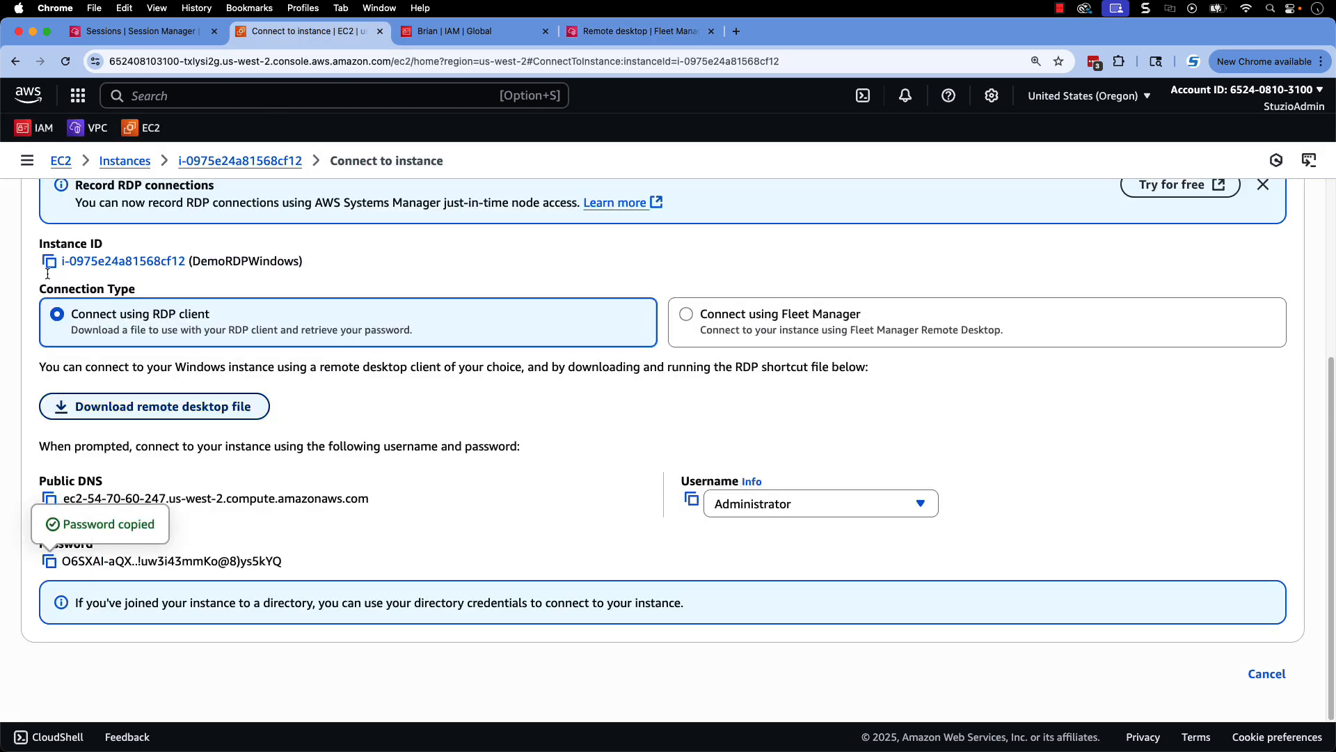
click(640, 31)
click(154, 596)
key(super+v)
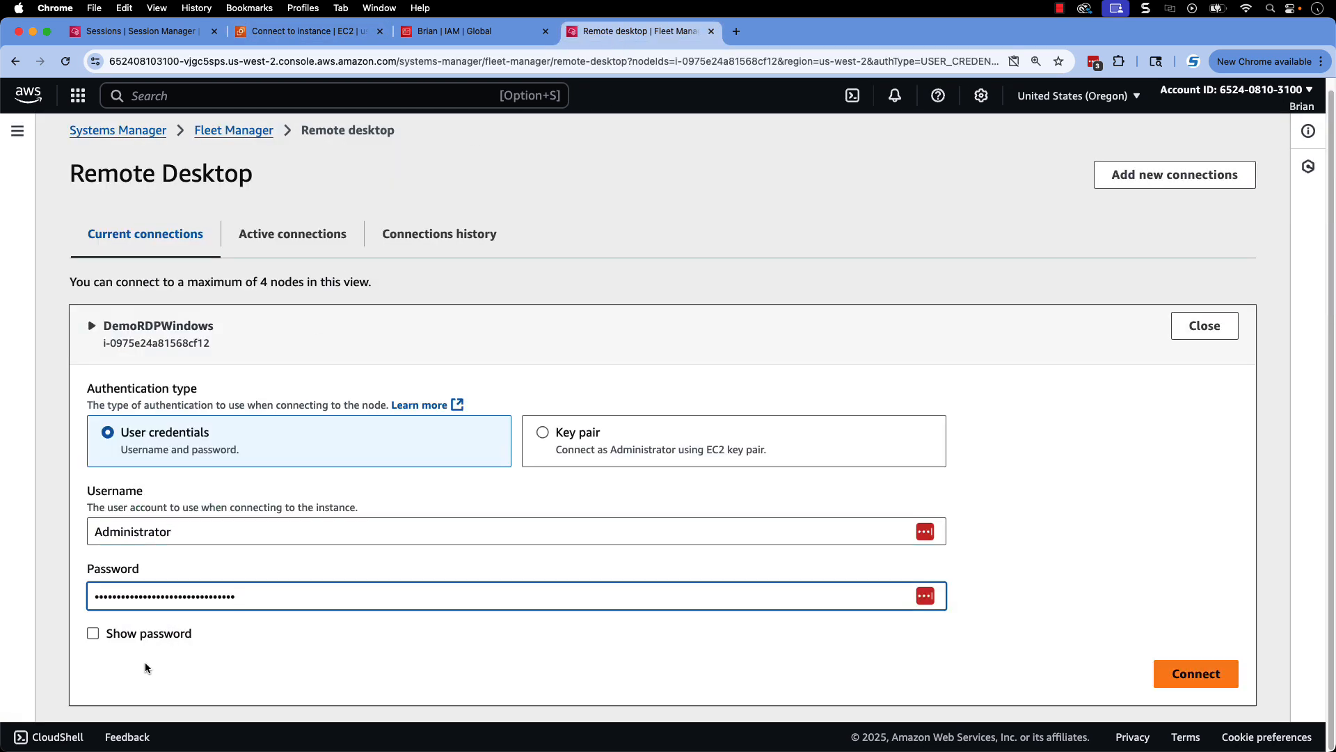
click(1196, 673)
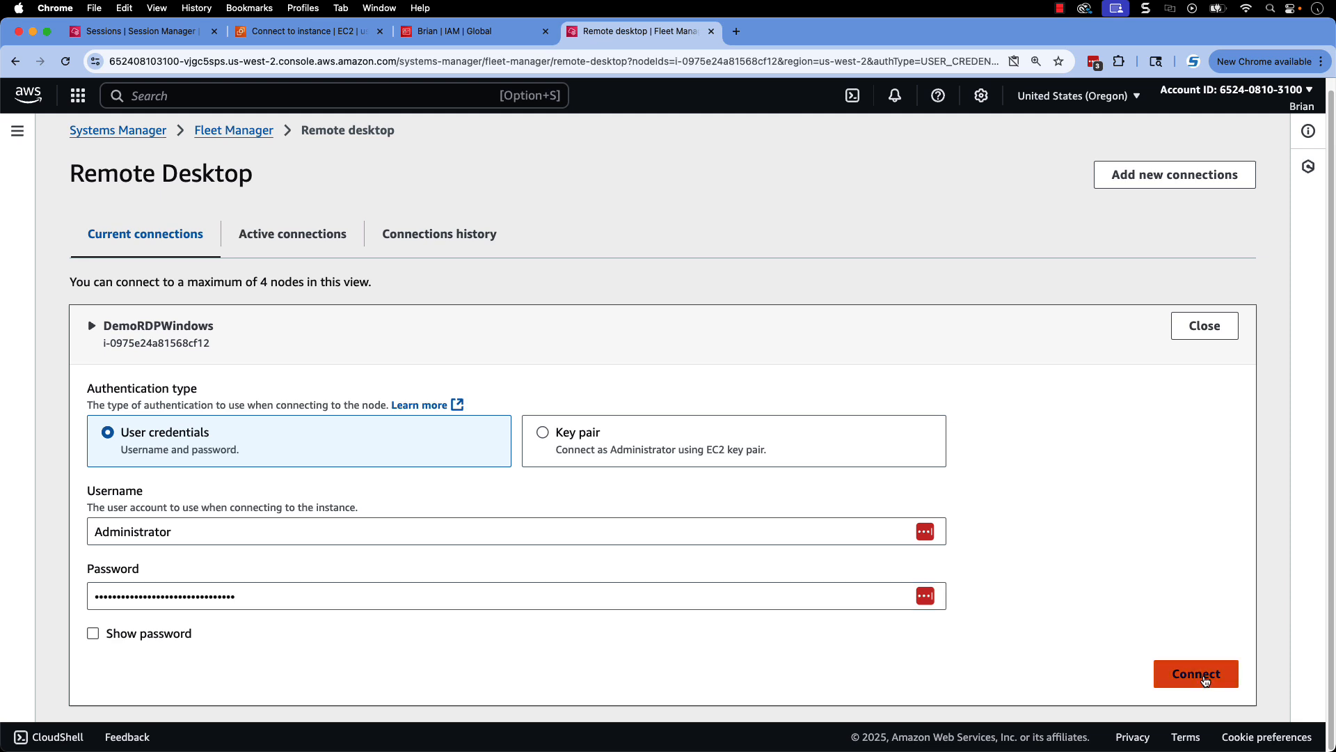
scroll(1266, 637, down, 4)
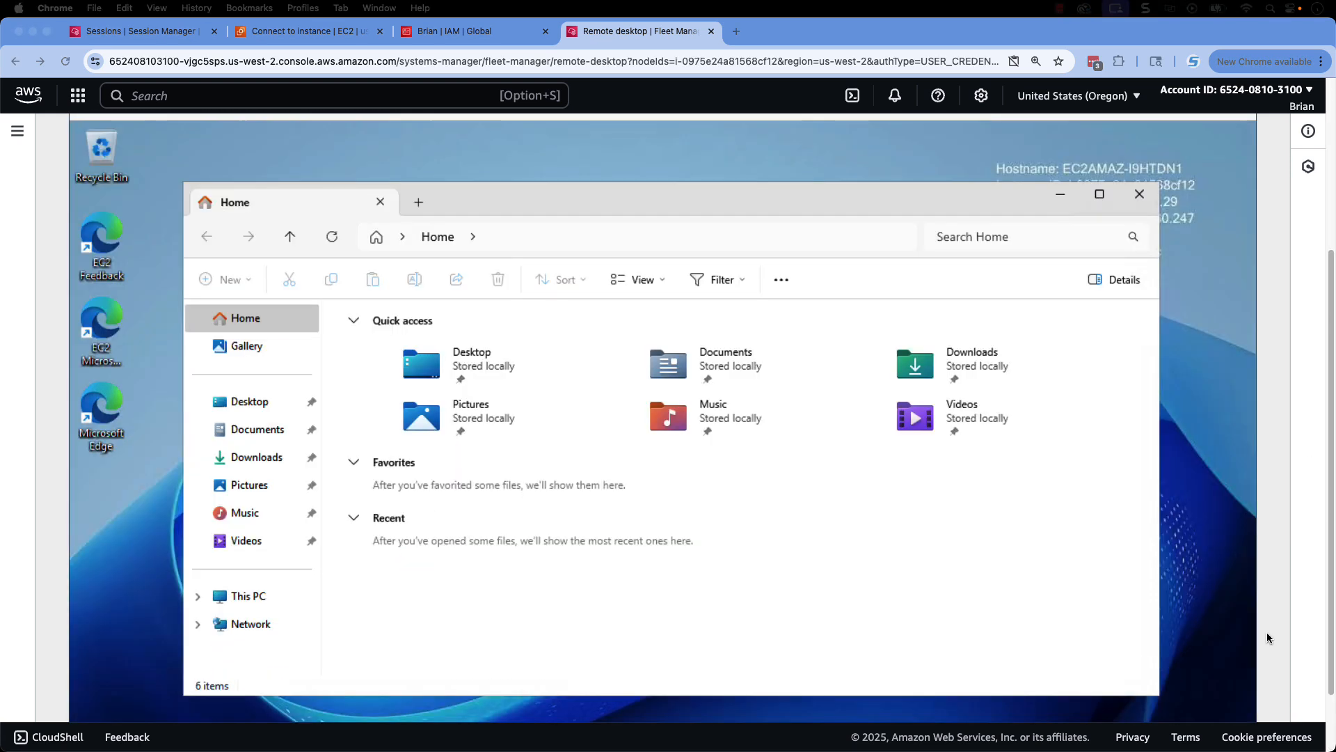